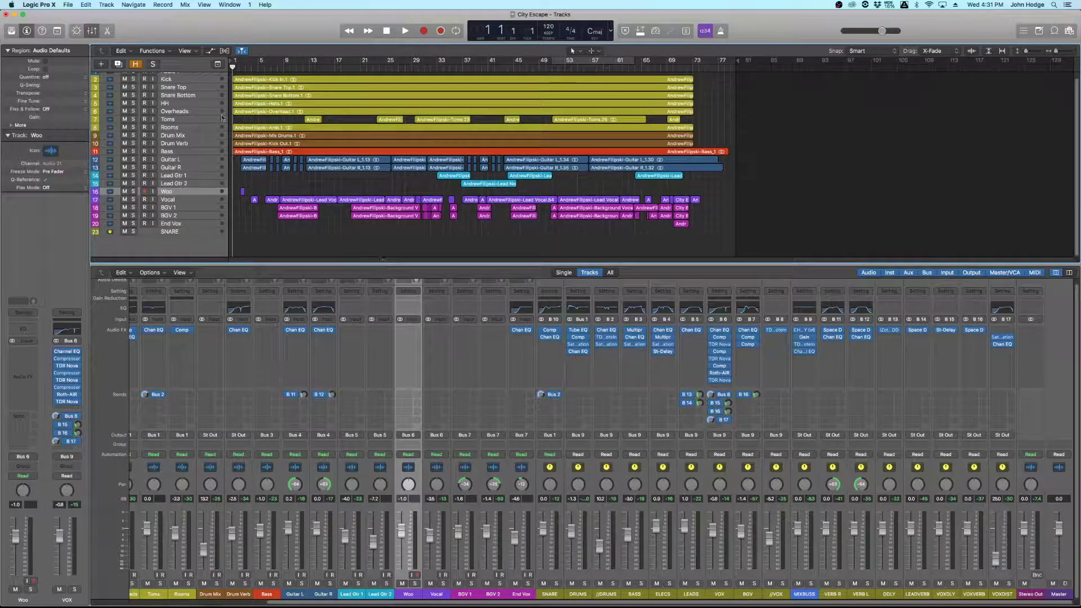
- Show the hidden reference tracks and compare the playing mix with the 02 Gotta Get It Right reference by briefly soloing it
click(137, 64)
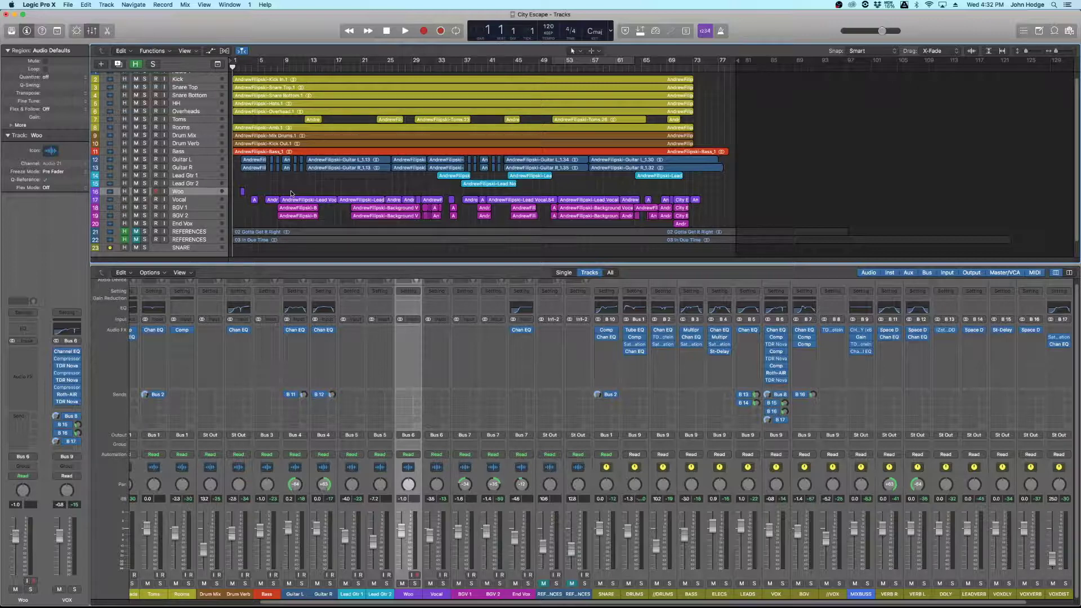
key(space)
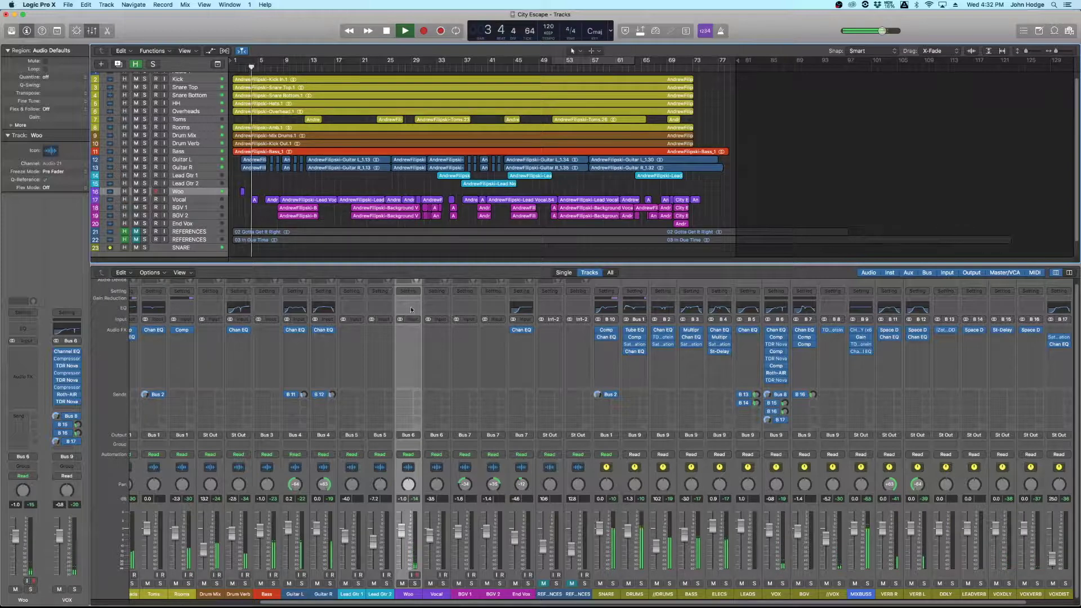
click(556, 584)
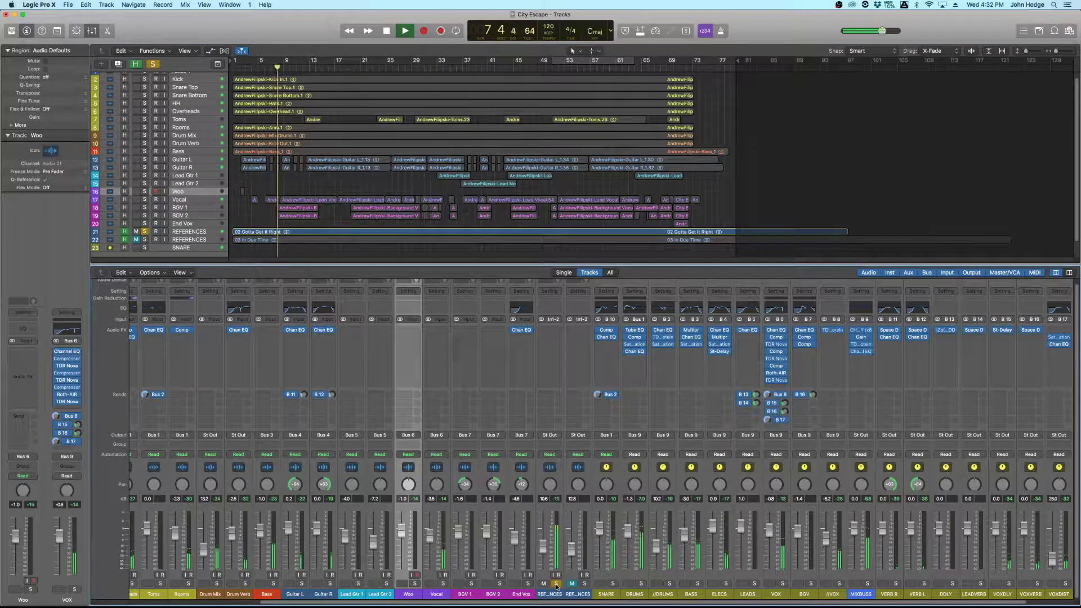
click(556, 584)
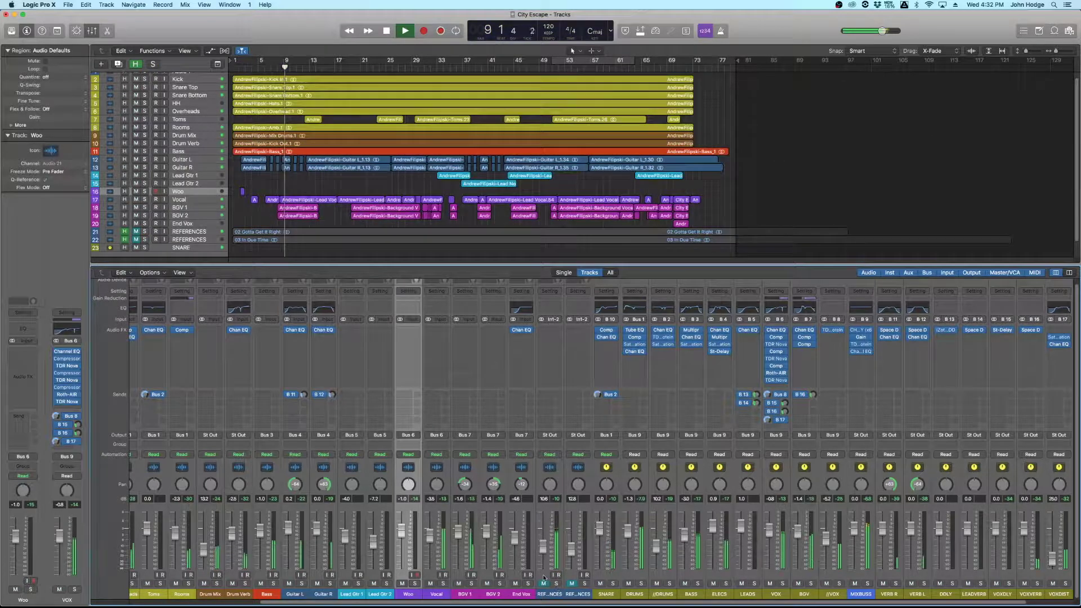
- Compare the playing mix with the 03 In Due Time reference by soloing and unsoloing it twice
click(585, 584)
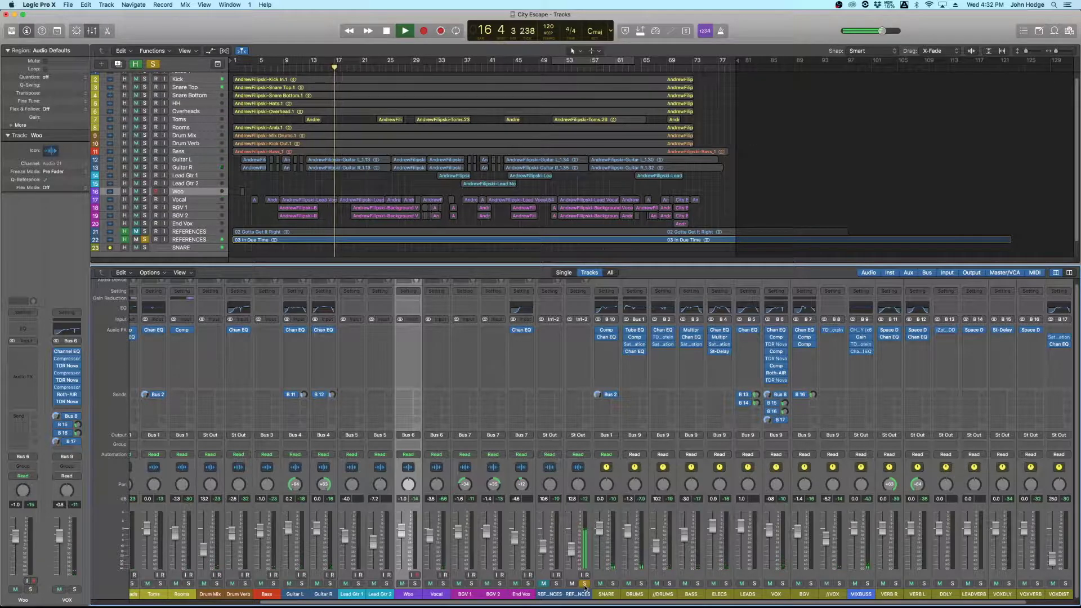
click(584, 584)
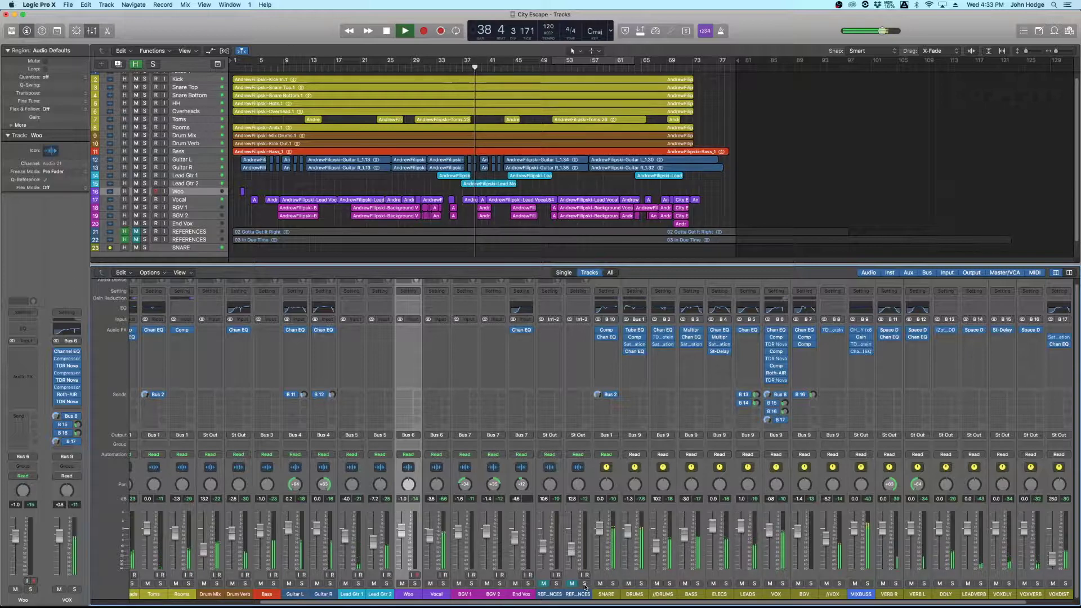
click(584, 584)
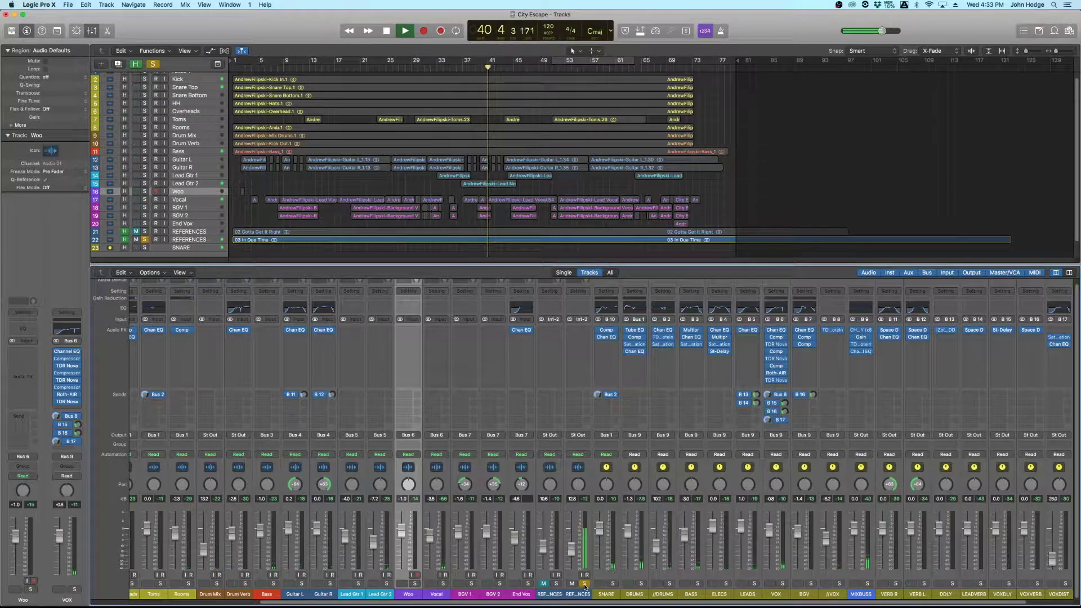
click(584, 585)
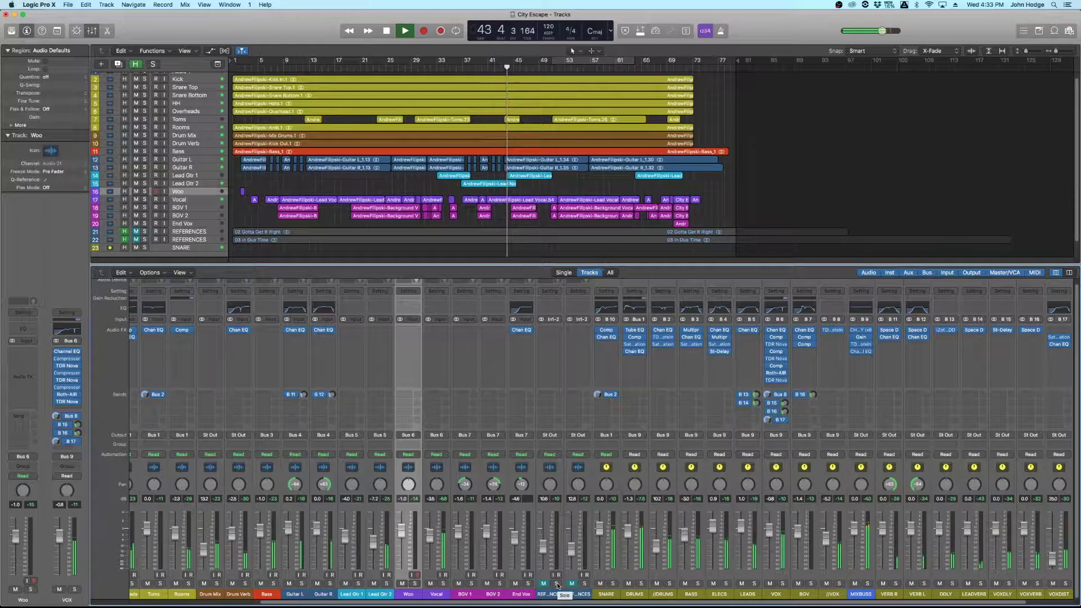
- Solo the 02 Gotta Get It Right reference for another comparison, return to the full mix and stop playback
click(557, 584)
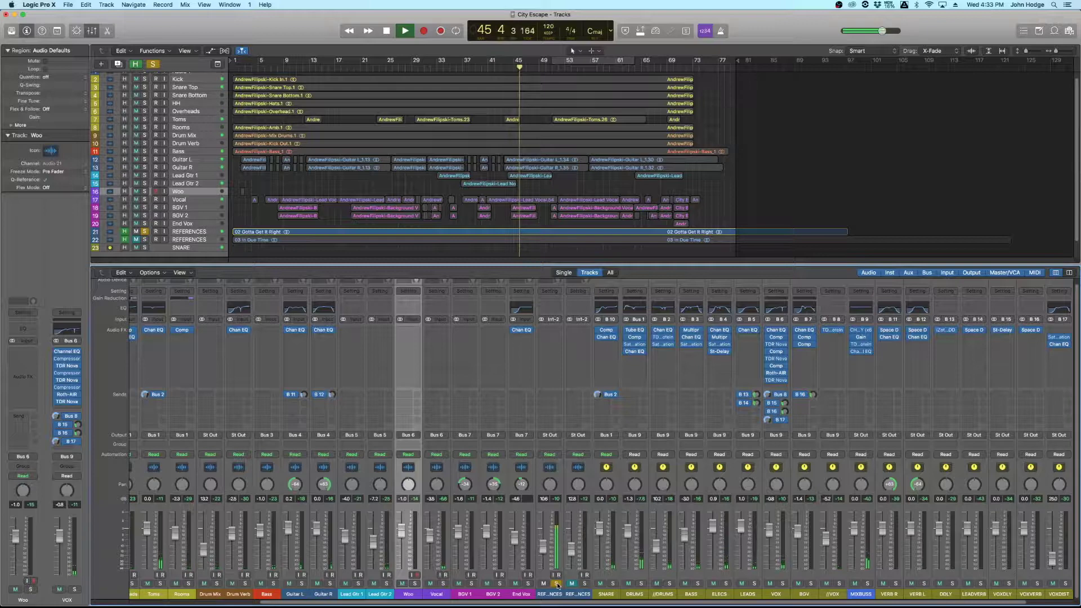
click(557, 585)
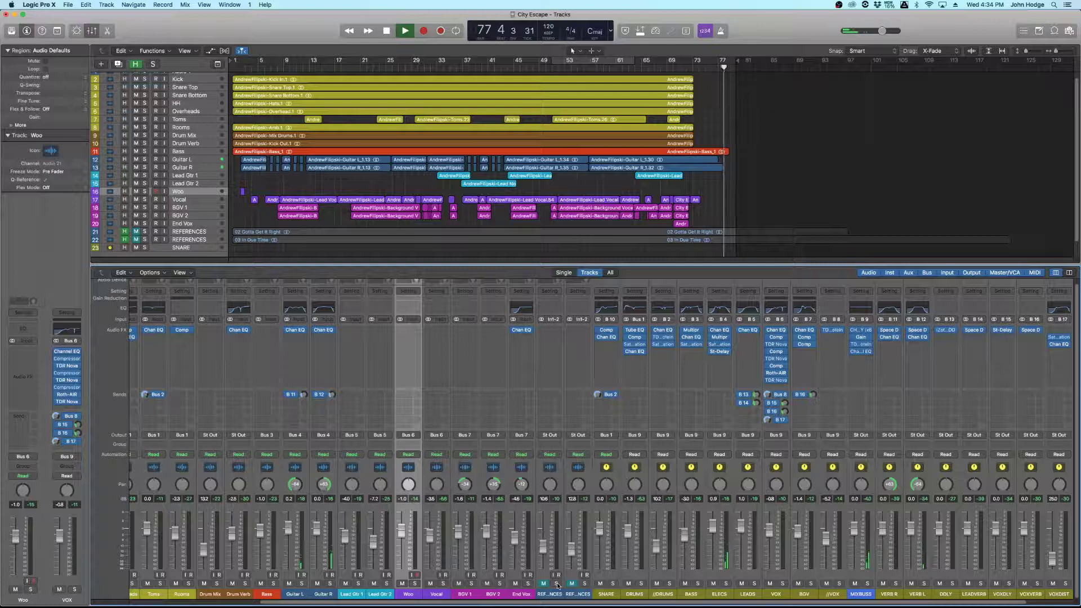
key(space)
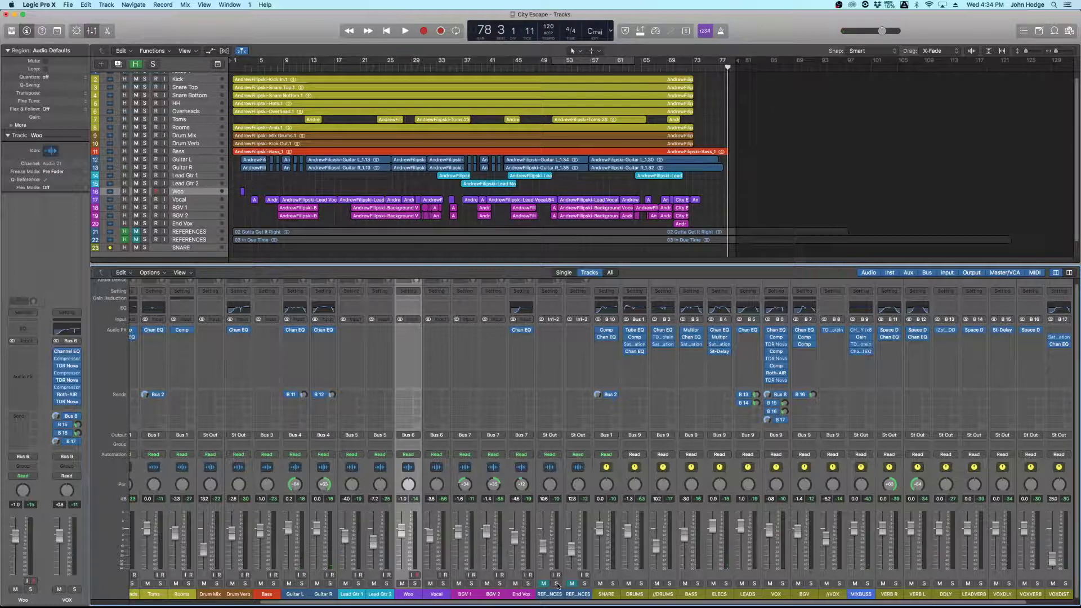
- Move the playhead to bar 2 and audition the opening bars of the full mix
click(233, 70)
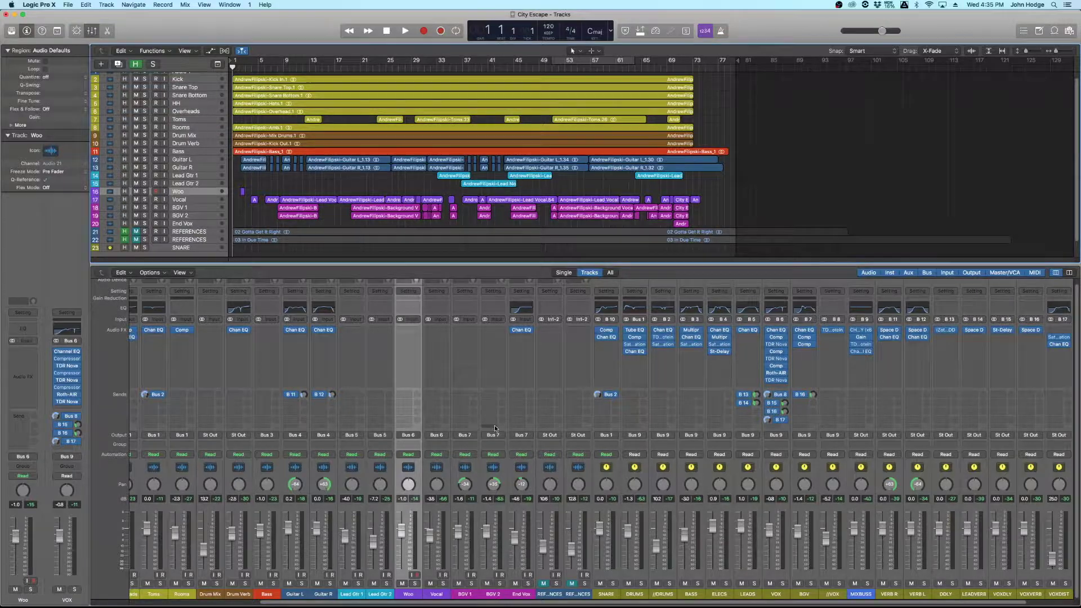
scroll(573, 459, right, 1)
scroll(572, 459, right, 1)
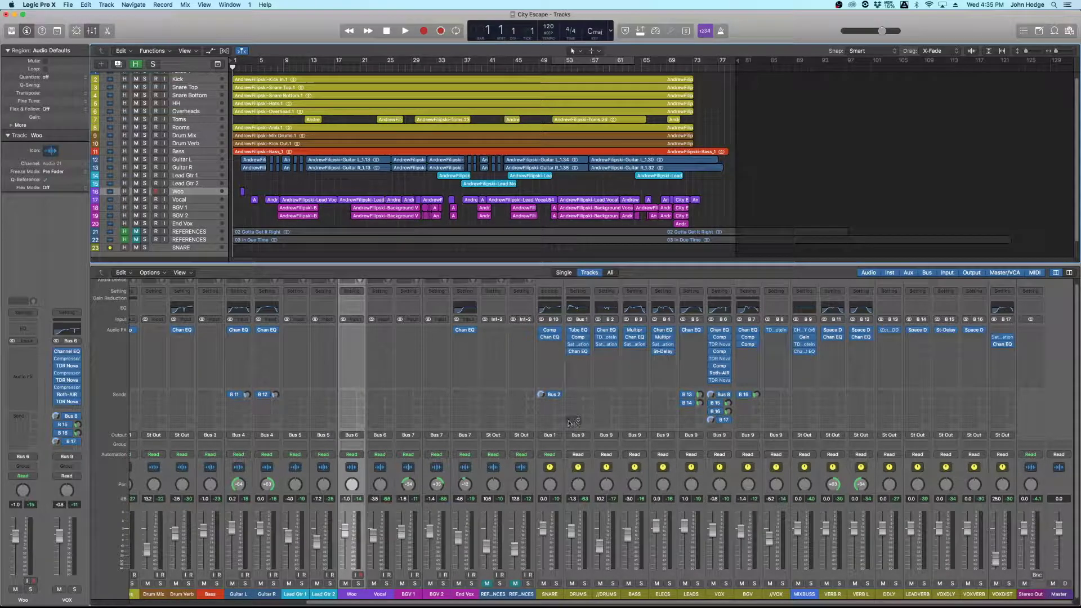
click(276, 66)
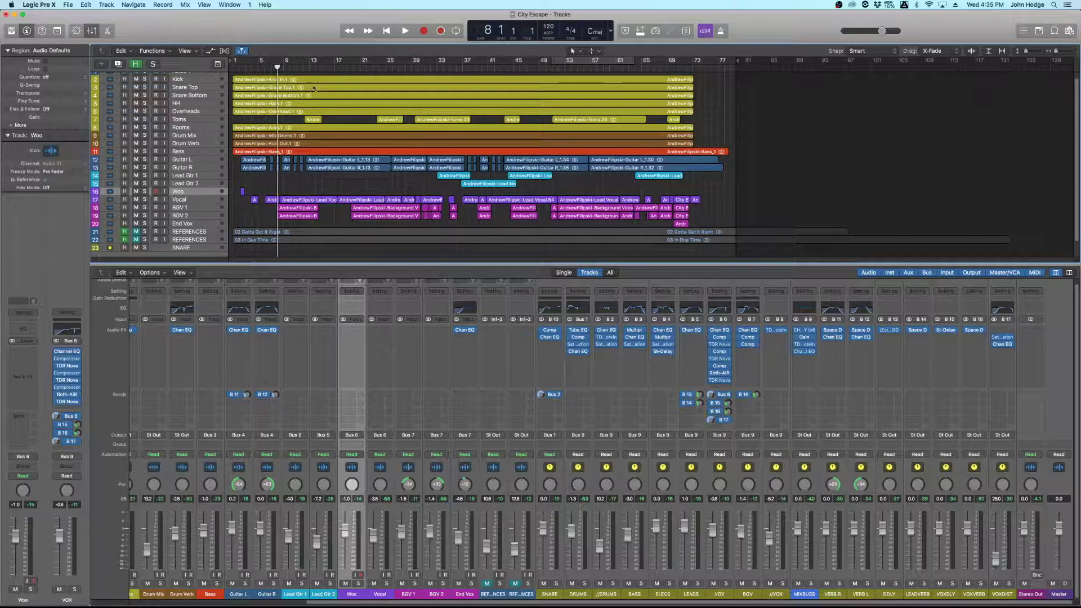
click(307, 66)
click(306, 67)
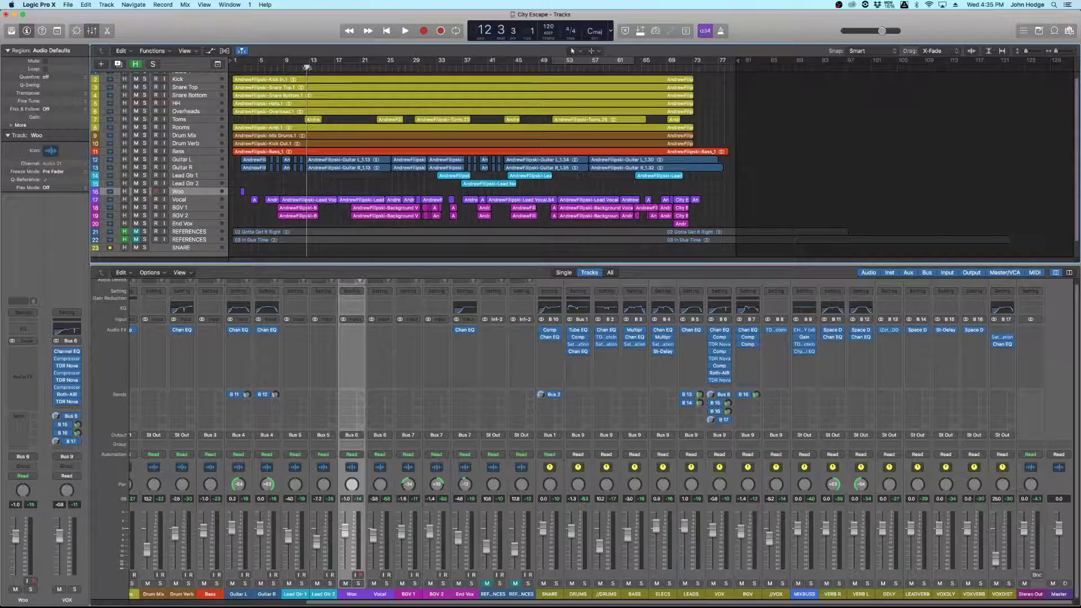
click(239, 66)
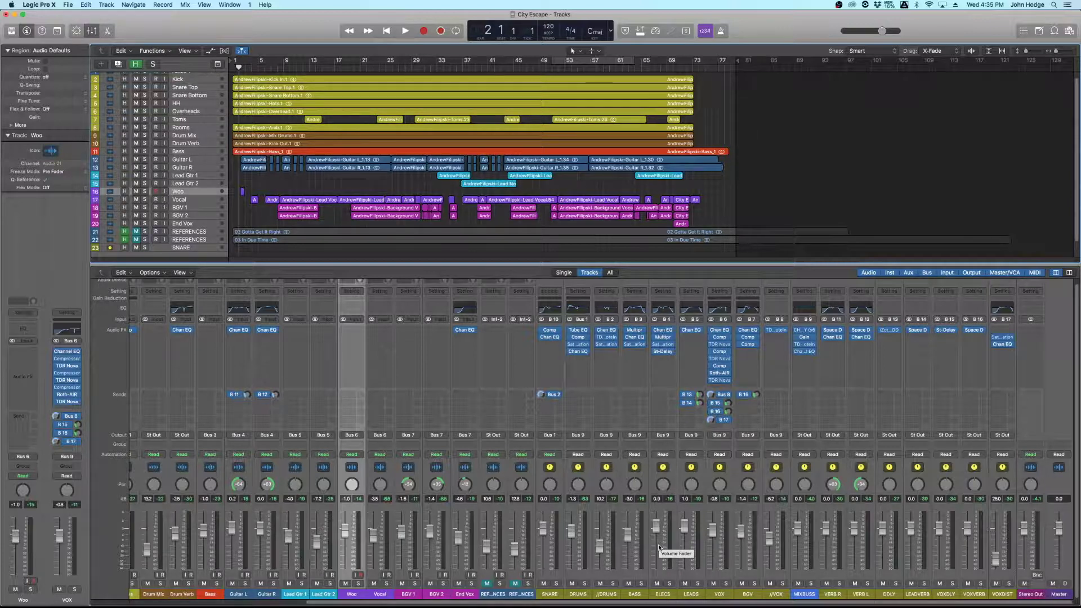
key(space)
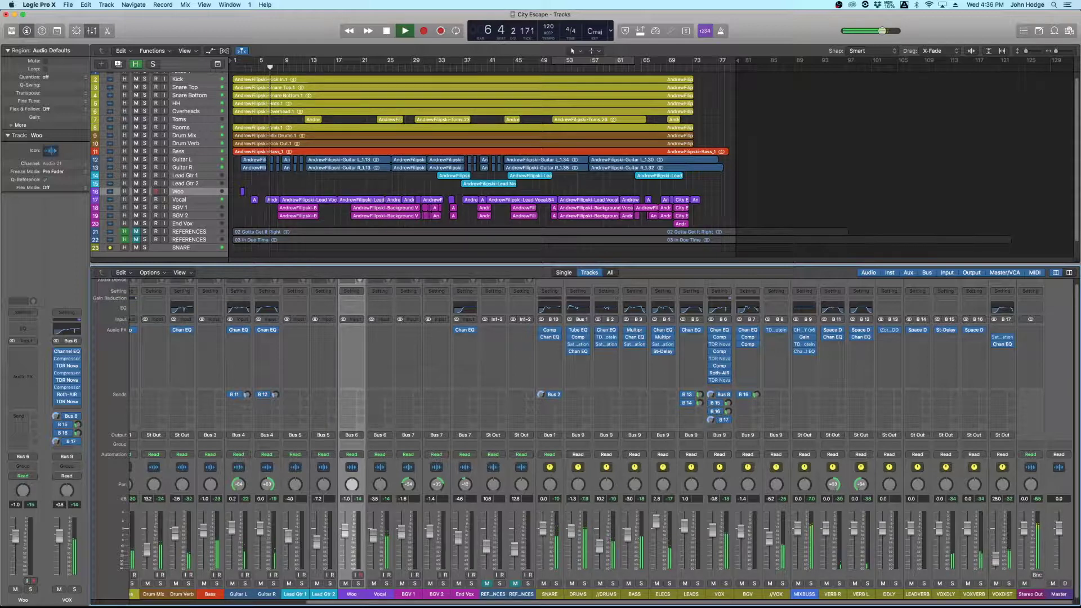
key(space)
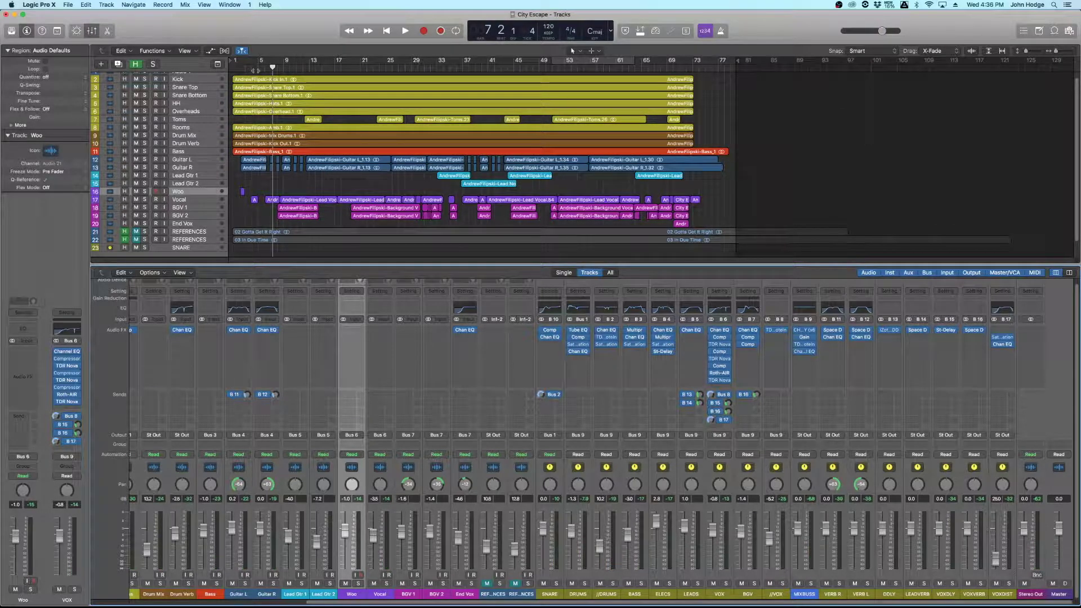
- Replay a few bars of the intro from bar 4 to judge the electric guitar level
click(256, 68)
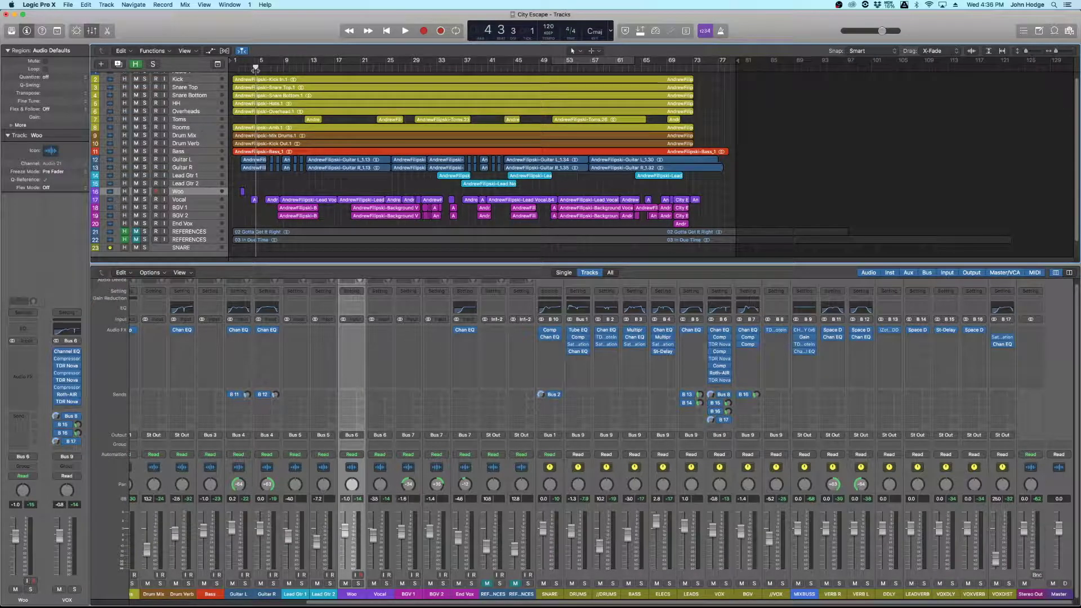
key(space)
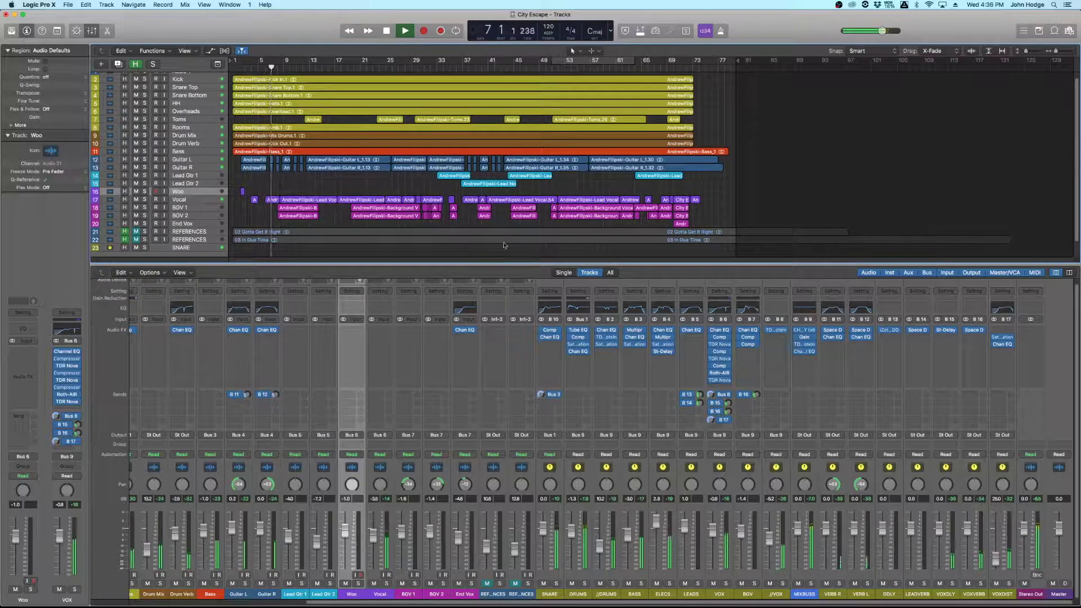
key(space)
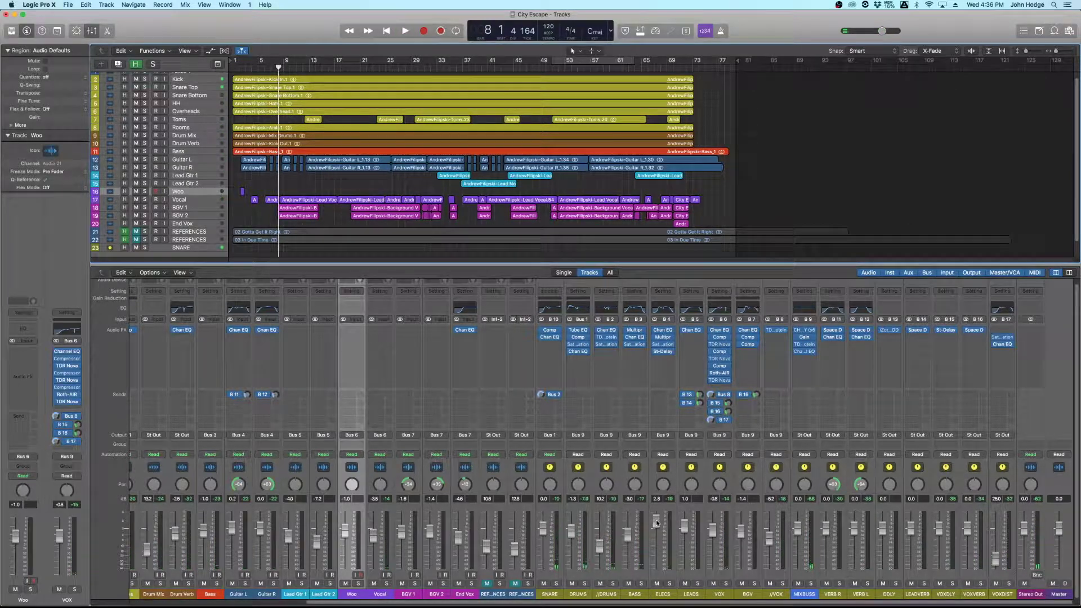
- Lower the ELECS bus volume to 1.2 dB and play through the verse to check the balance
click(656, 523)
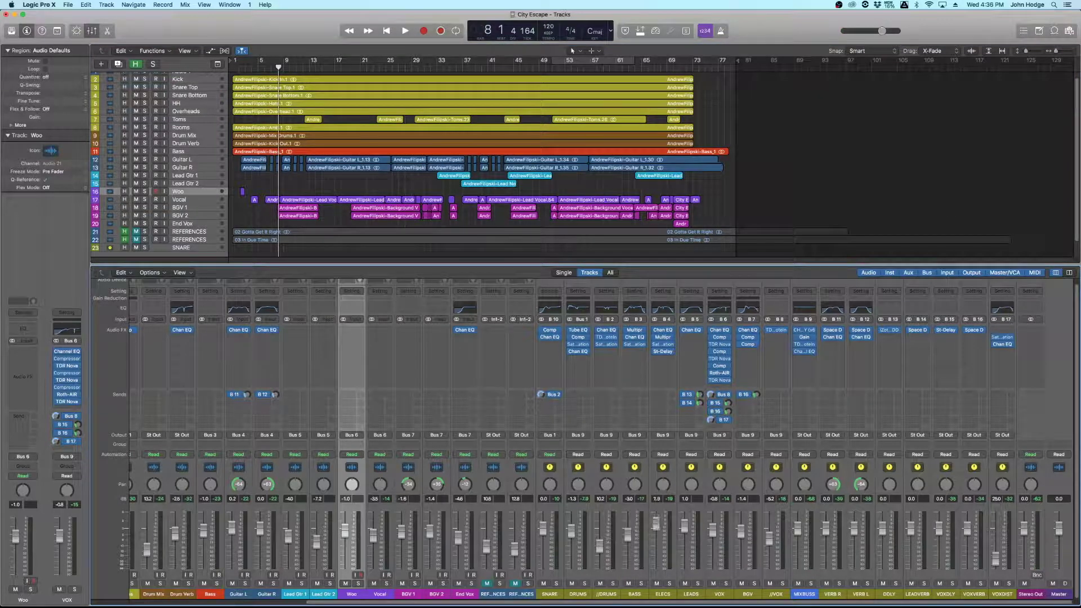
drag(657, 523, 656, 525)
key(space)
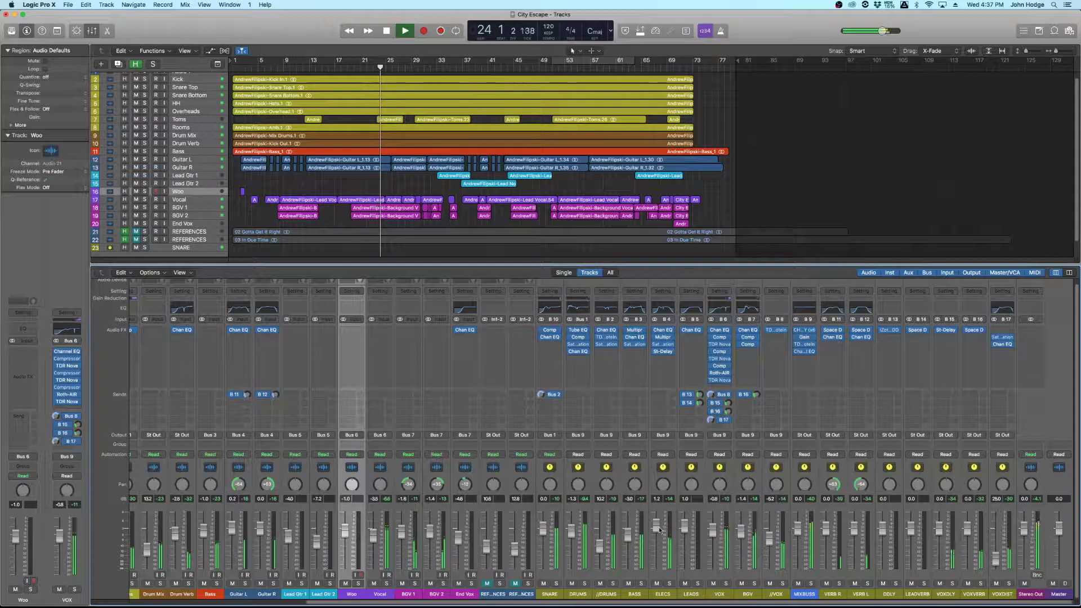
key(space)
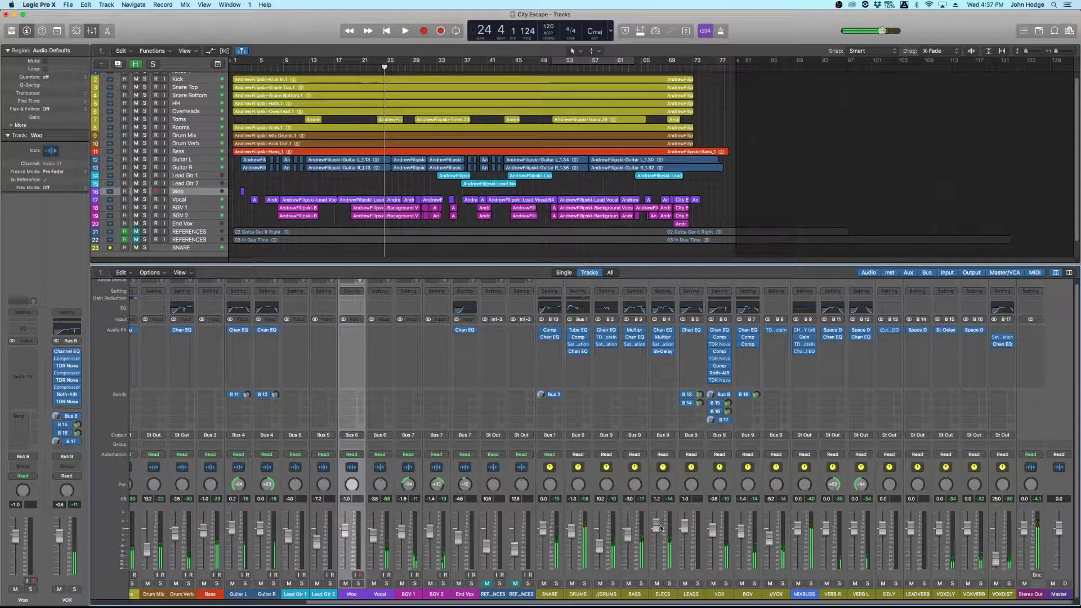
- Lower the VOX, BGV and //VOX buses together by about 0.5 dB, bringing VOX to -1.3 dB, with the song playing
click(723, 596)
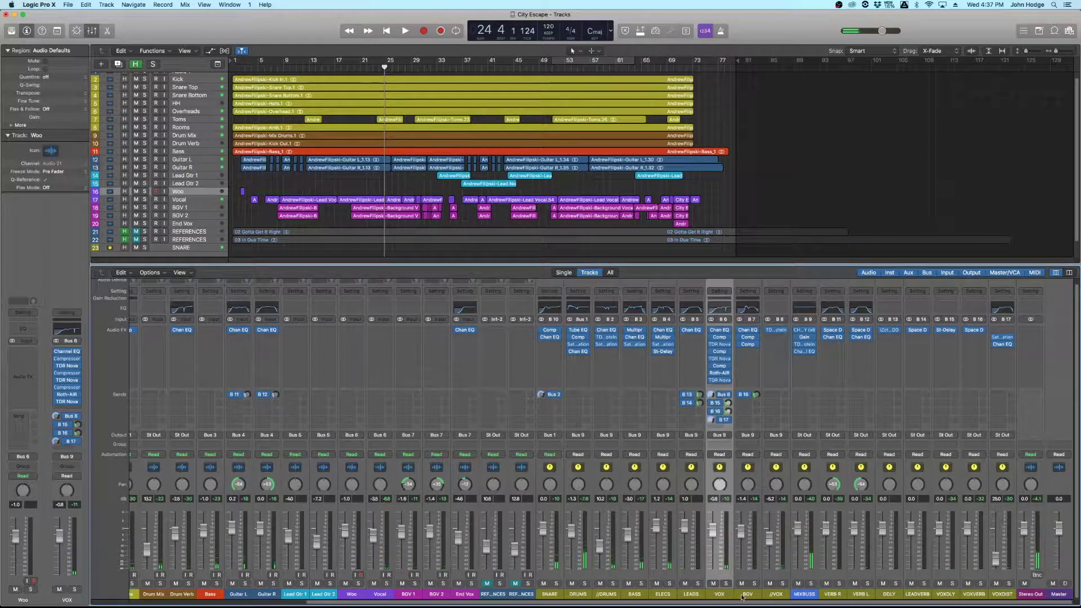
shift+click(747, 595)
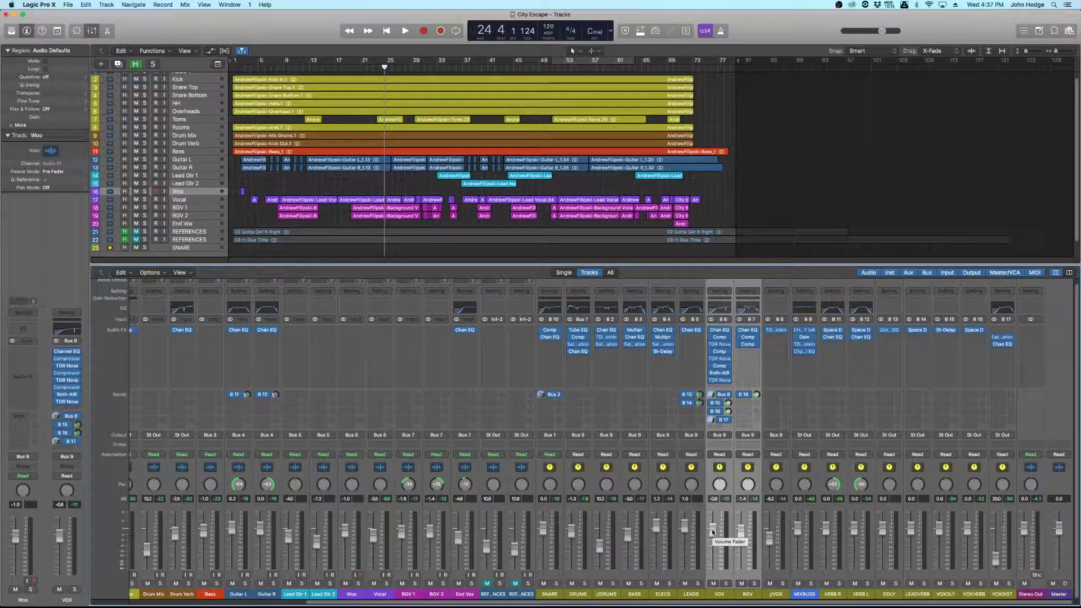
shift+click(777, 595)
key(space)
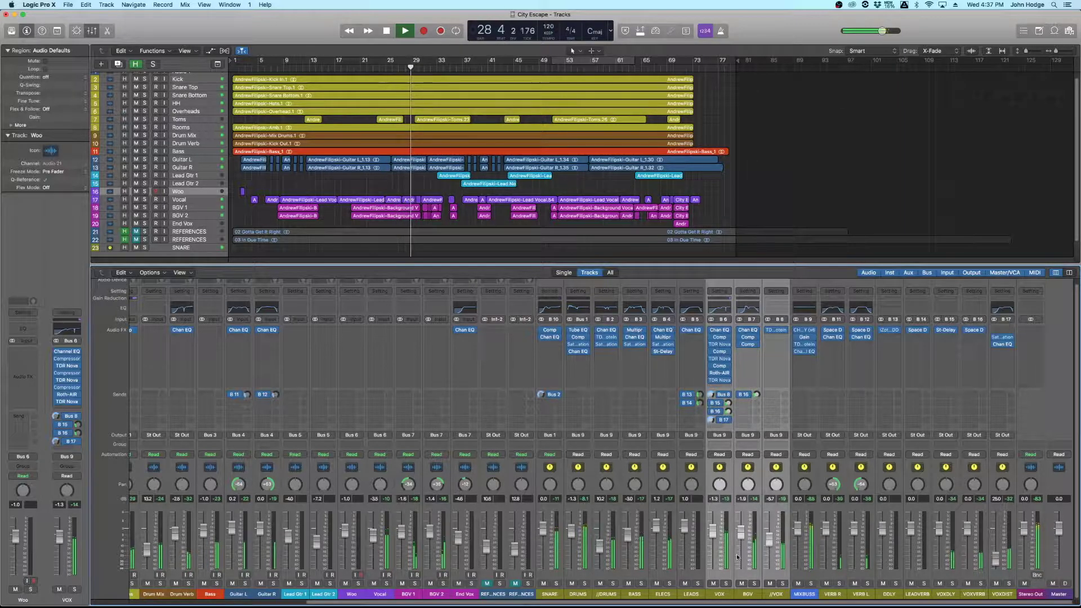
- Set only the BGV bus volume to -1.7 dB during playback, then stop the song
click(662, 530)
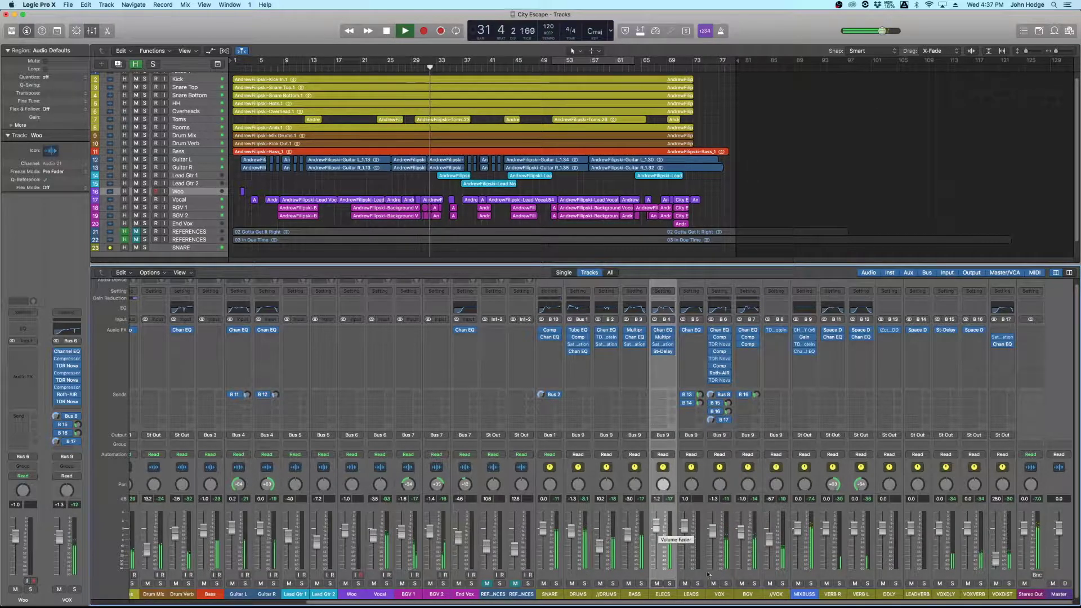
click(741, 530)
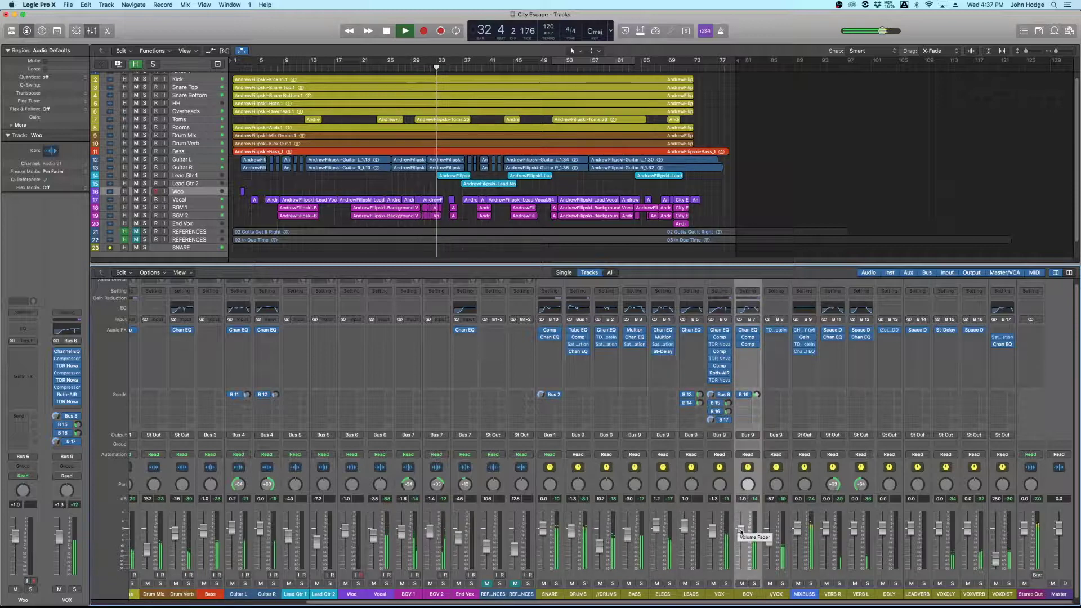
drag(741, 531, 742, 530)
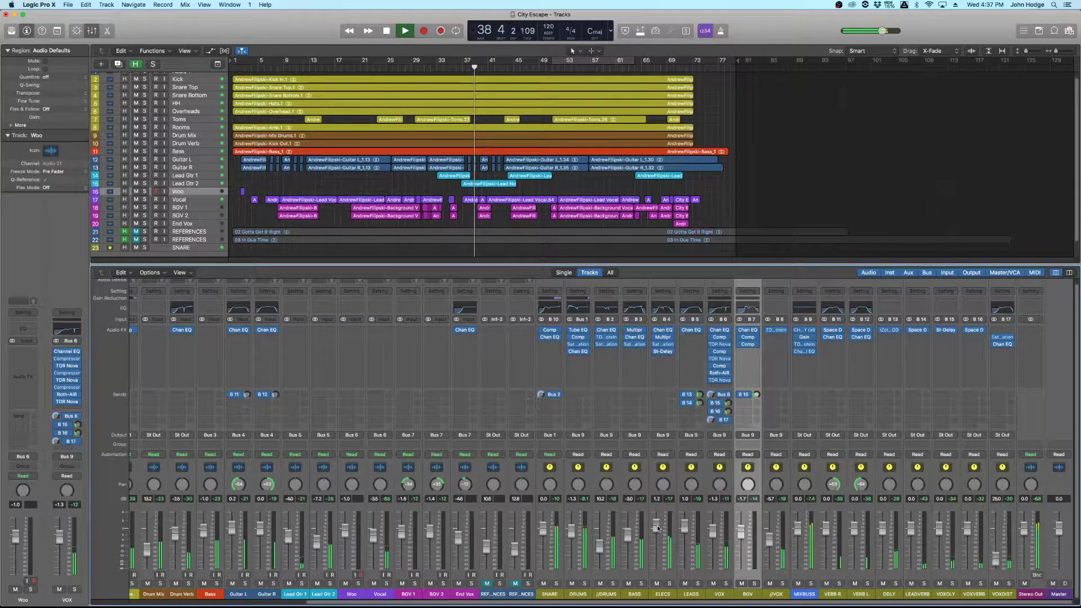
key(space)
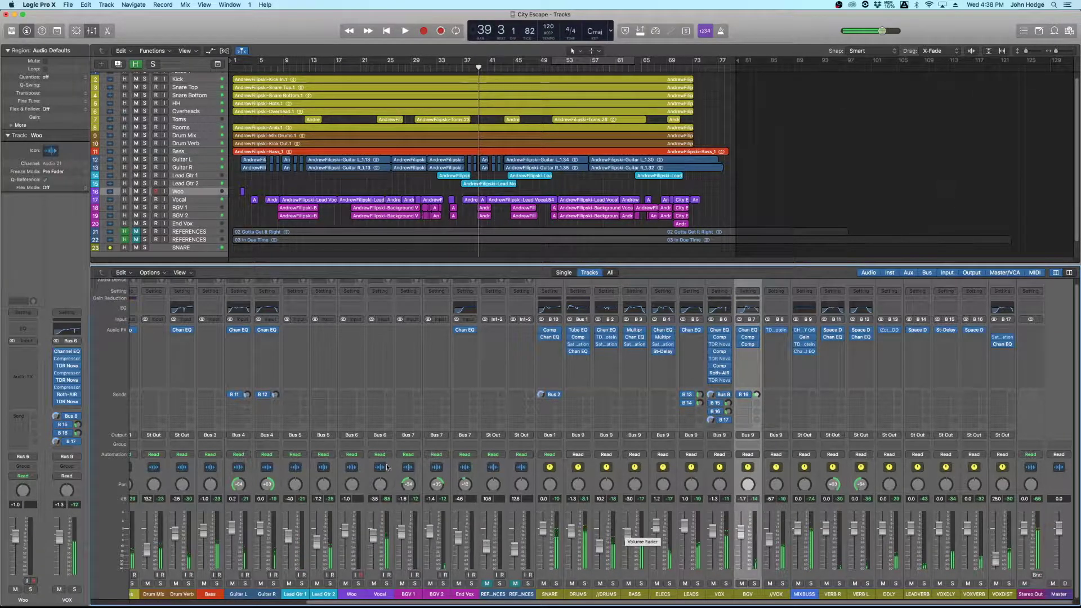
- Set the bus 11 and bus 12 sends on Guitar L and Guitar R together to about -16.2 dB and resume playback
click(240, 596)
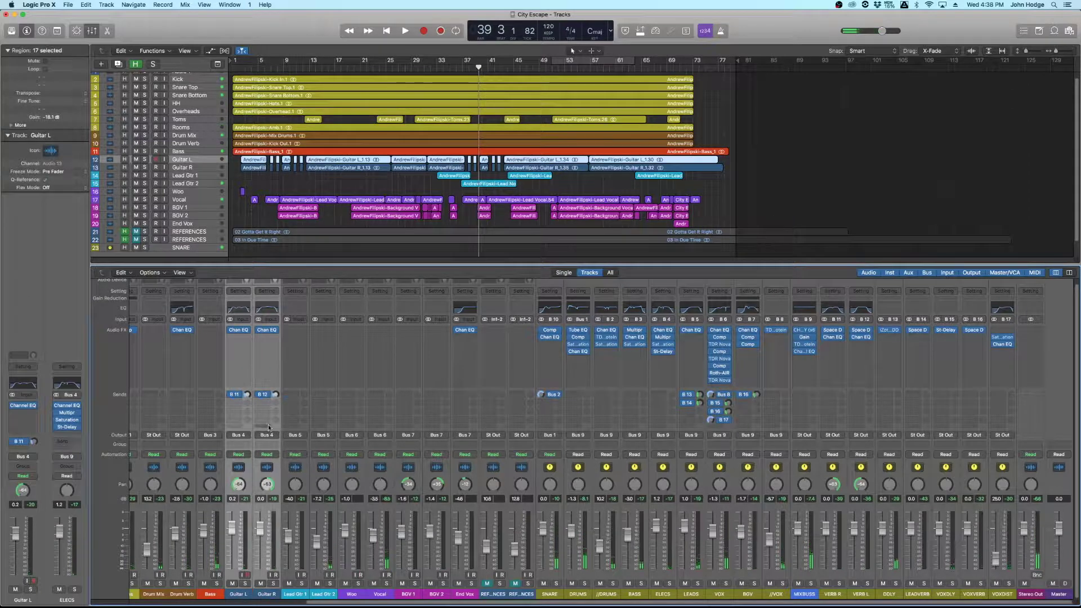
drag(276, 395, 275, 397)
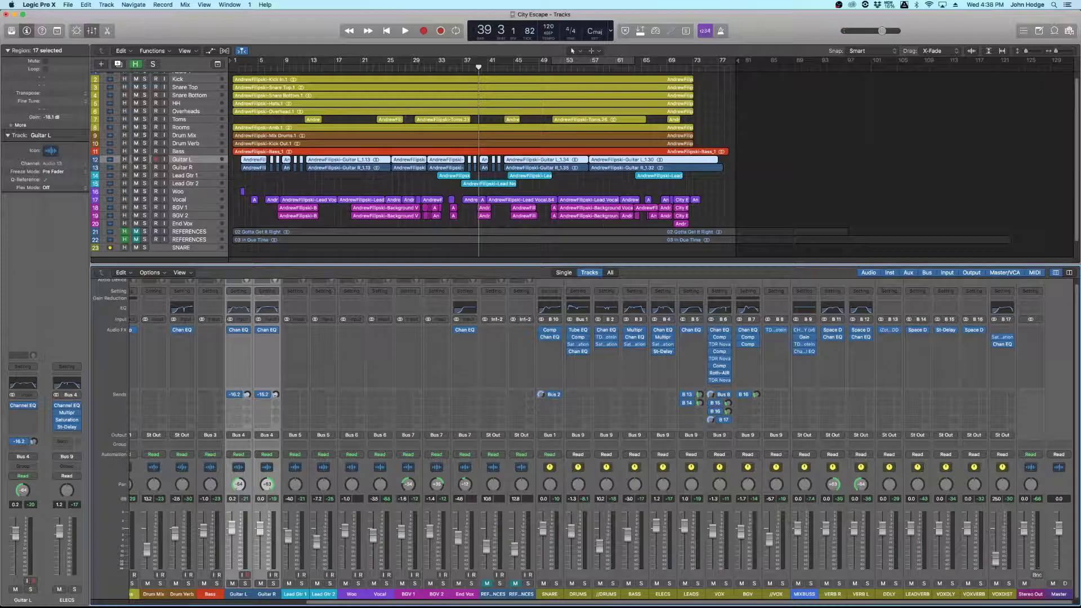
key(space)
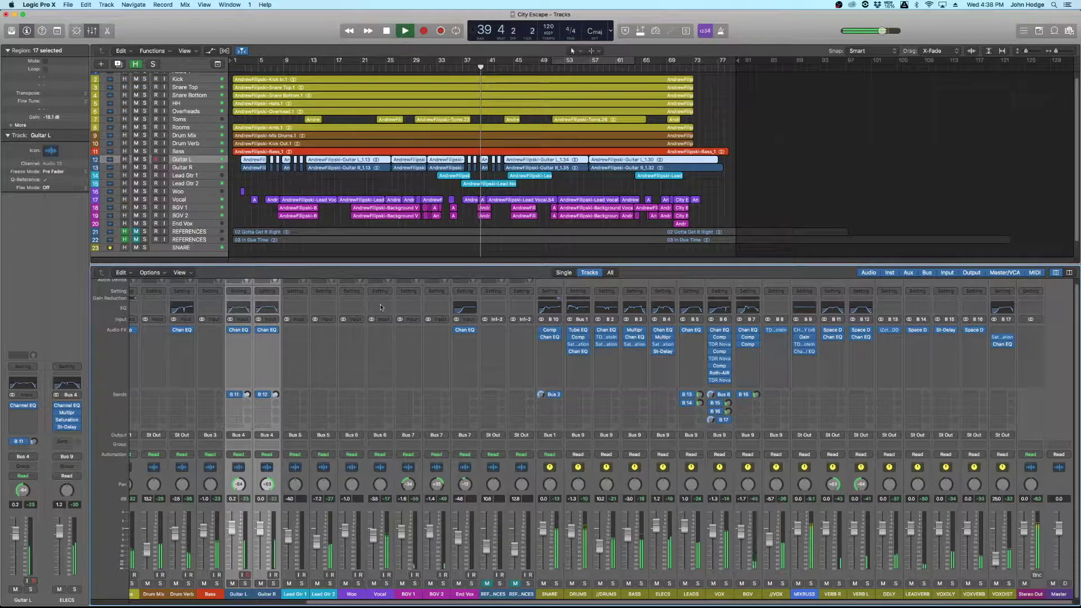
click(267, 598)
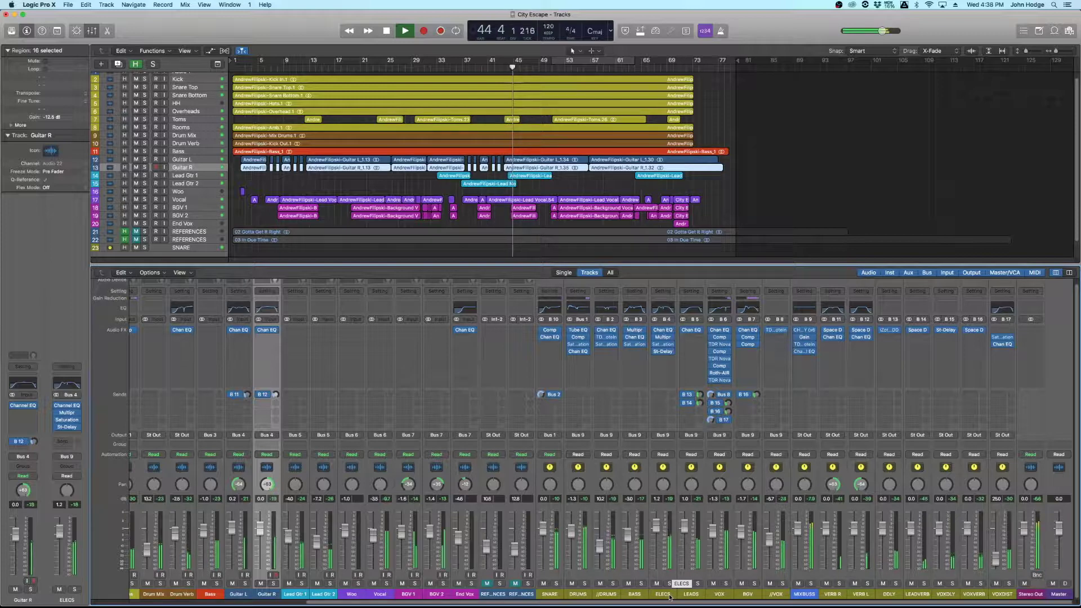
- Compare the playing mix against both reference tracks by soloing each one in turn, and stop playback
click(528, 583)
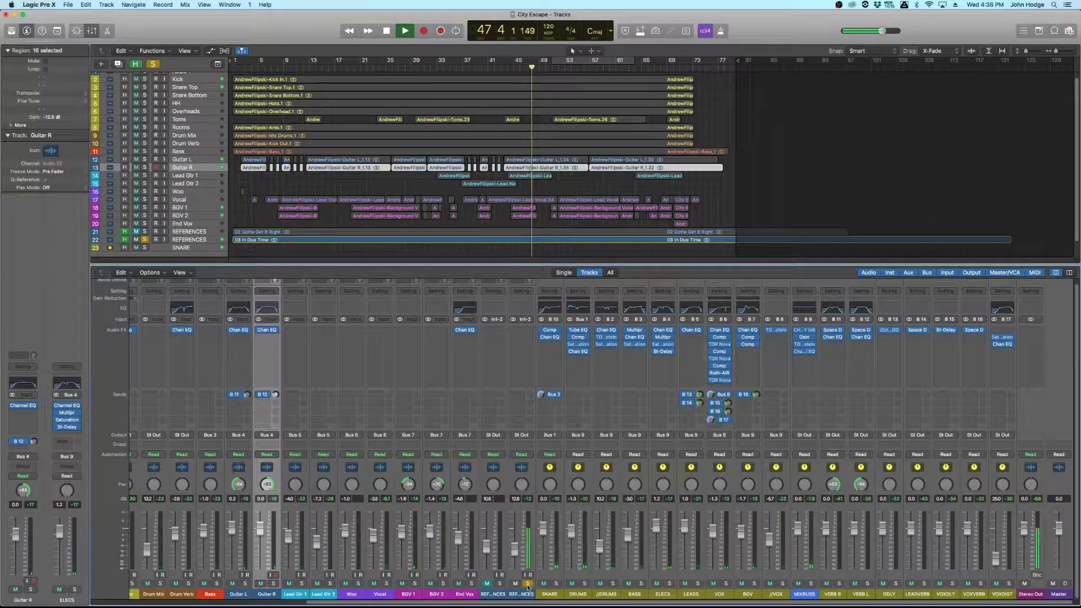
click(528, 583)
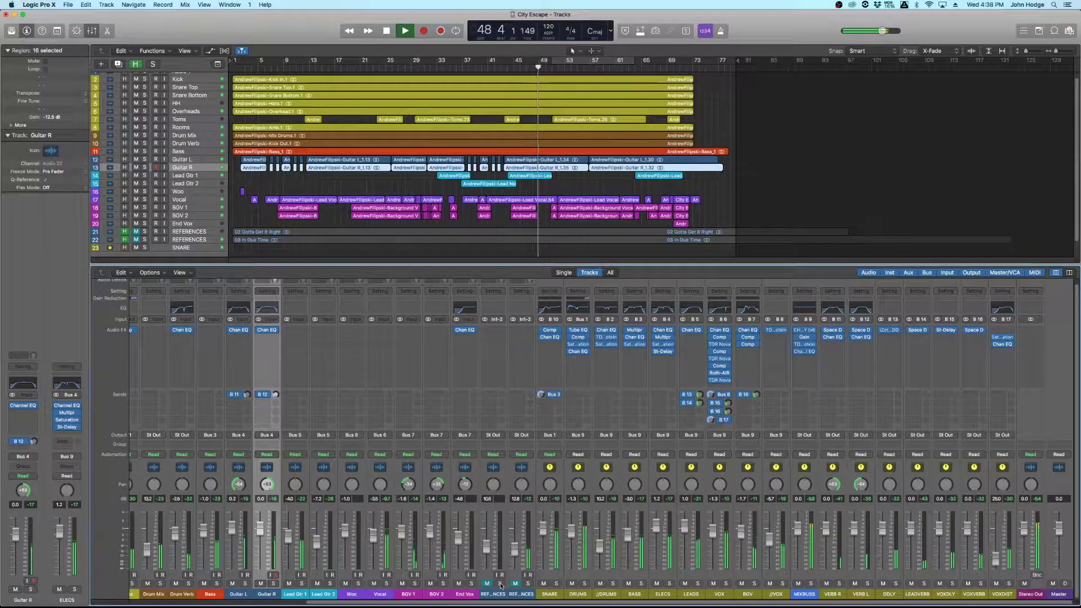
click(500, 583)
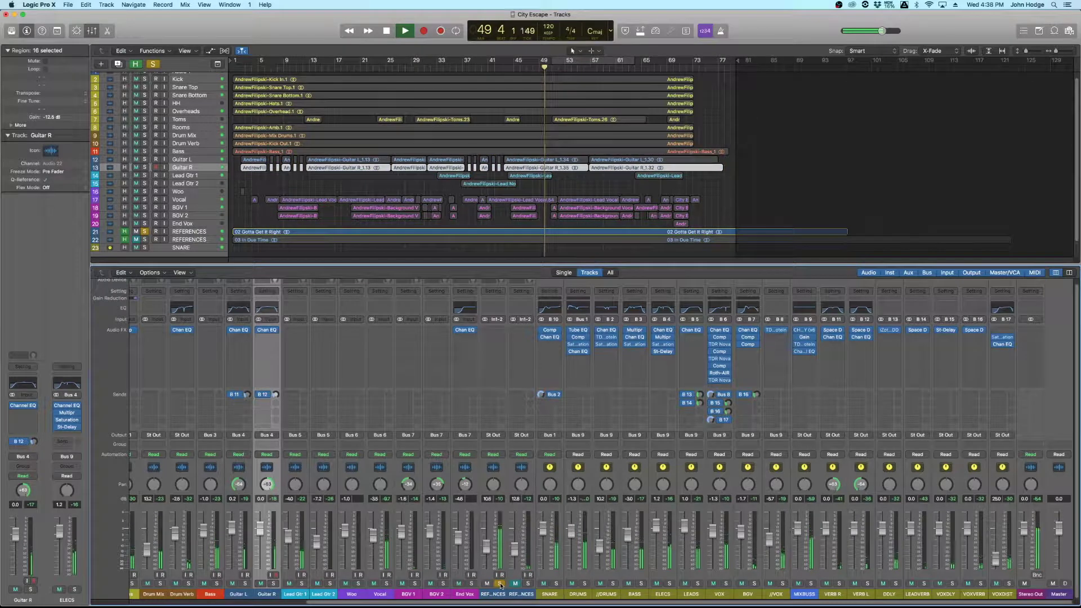
click(500, 583)
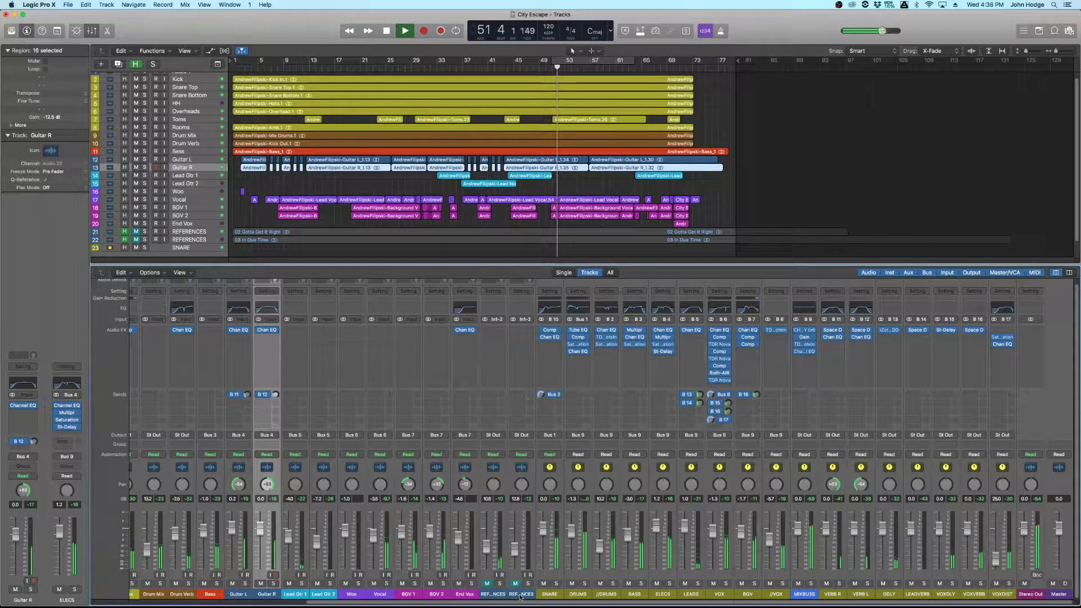
key(space)
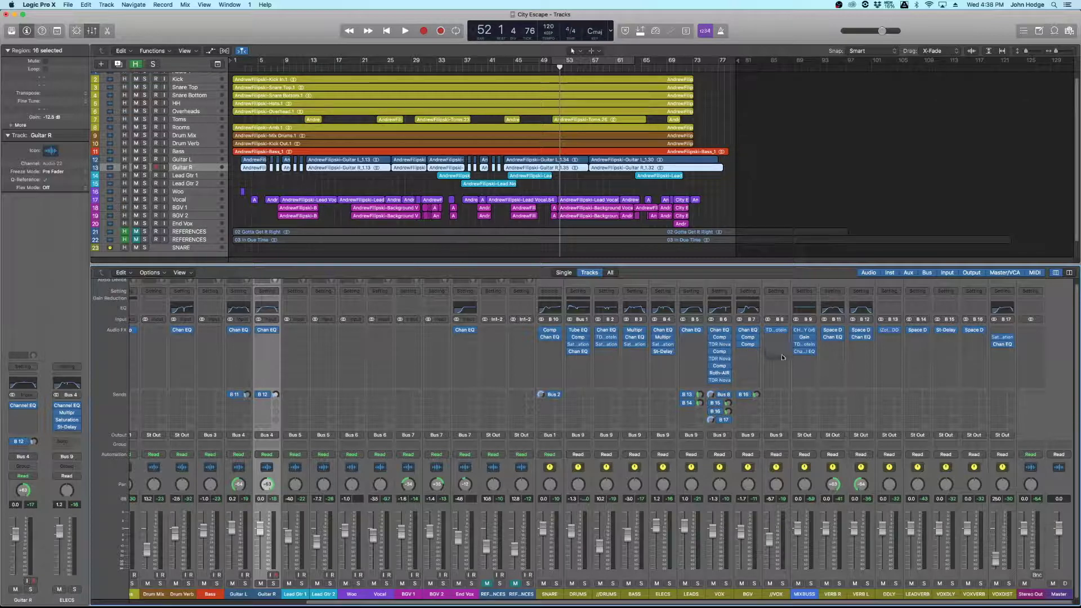
- Open the Channel EQ on the MIXBUSS channel and inspect its Mid and Side curves
click(804, 594)
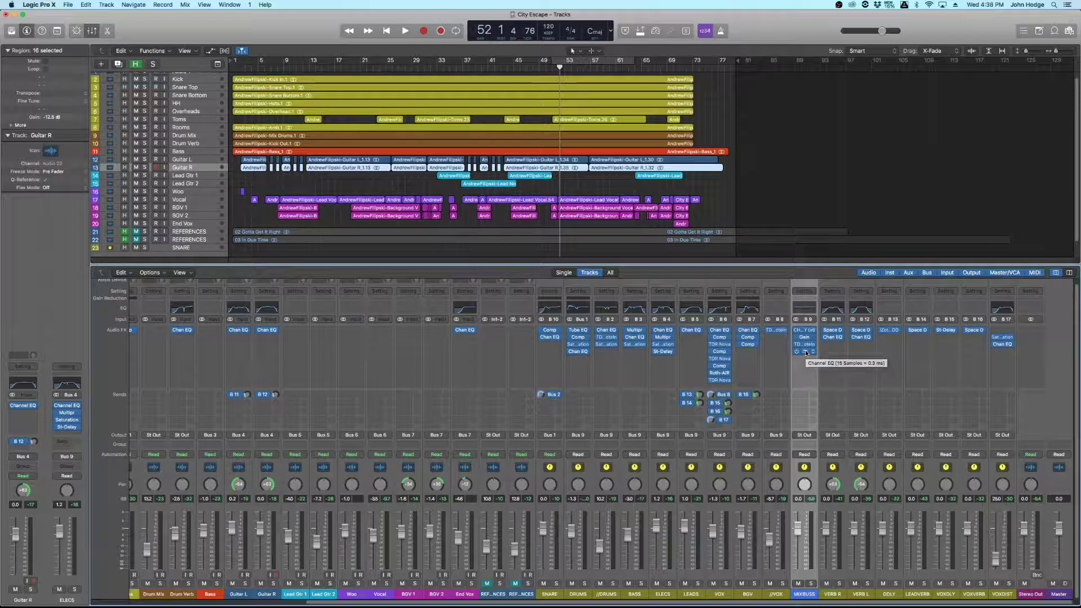
click(805, 353)
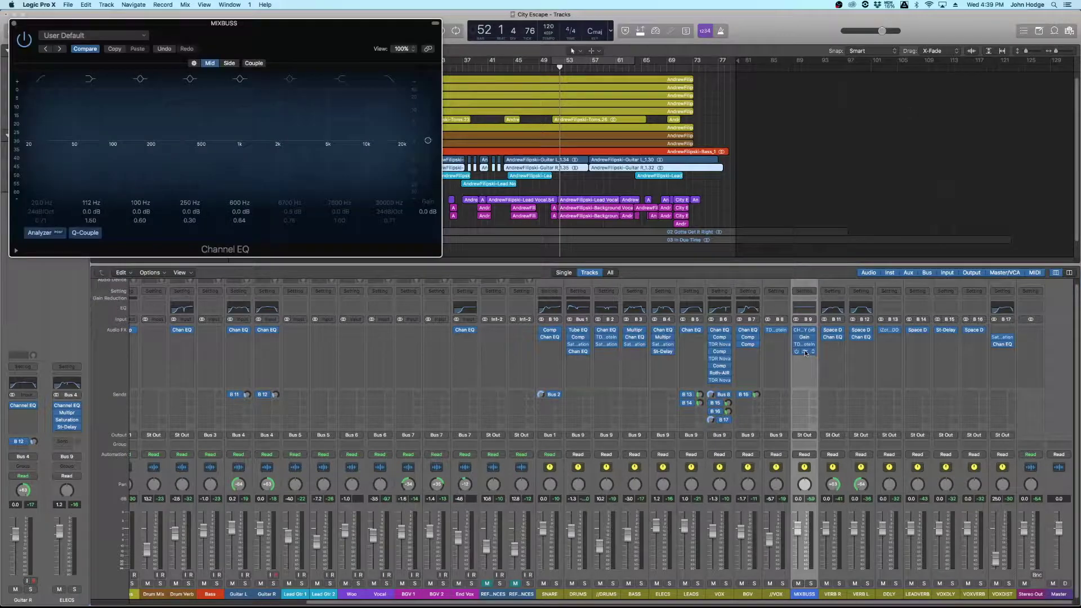
drag(330, 47, 450, 209)
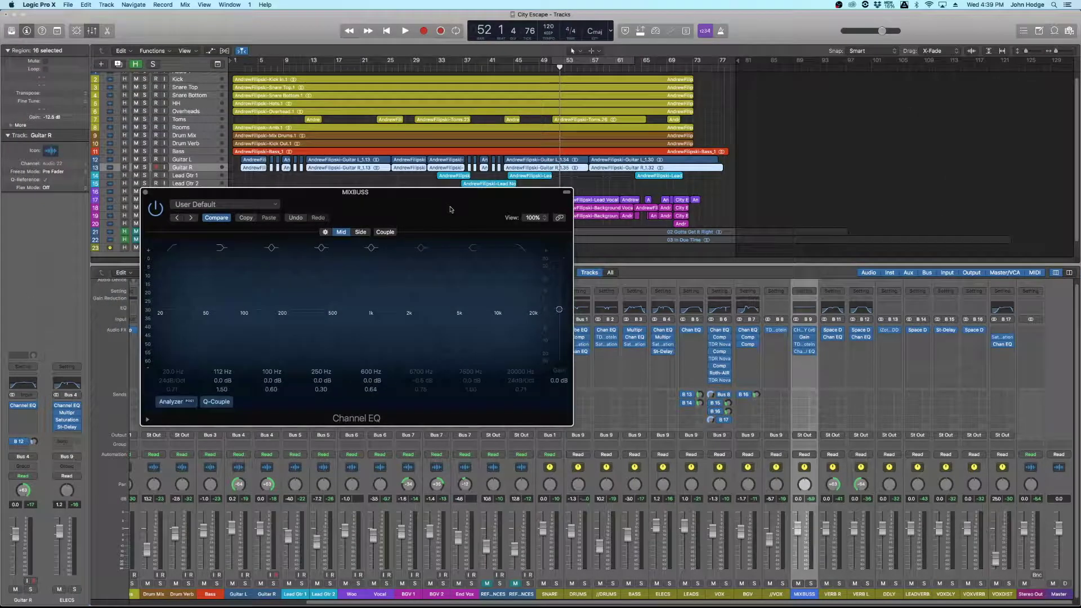
click(360, 233)
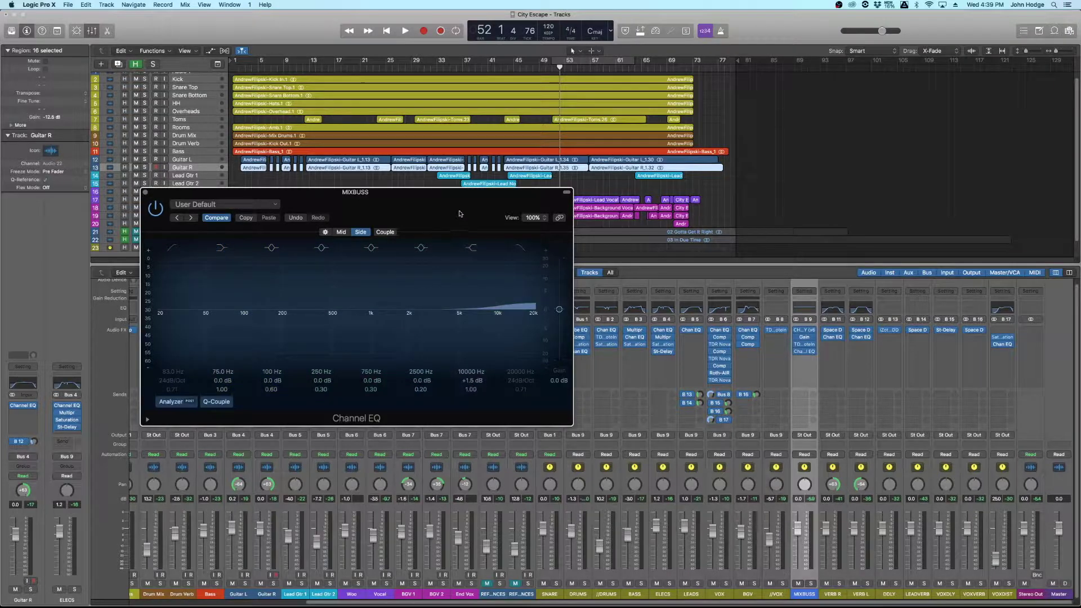
drag(460, 212, 453, 236)
- Play the song from bar 36 and raise the Side high shelf at 10000 Hz to +2.0 dB
click(507, 70)
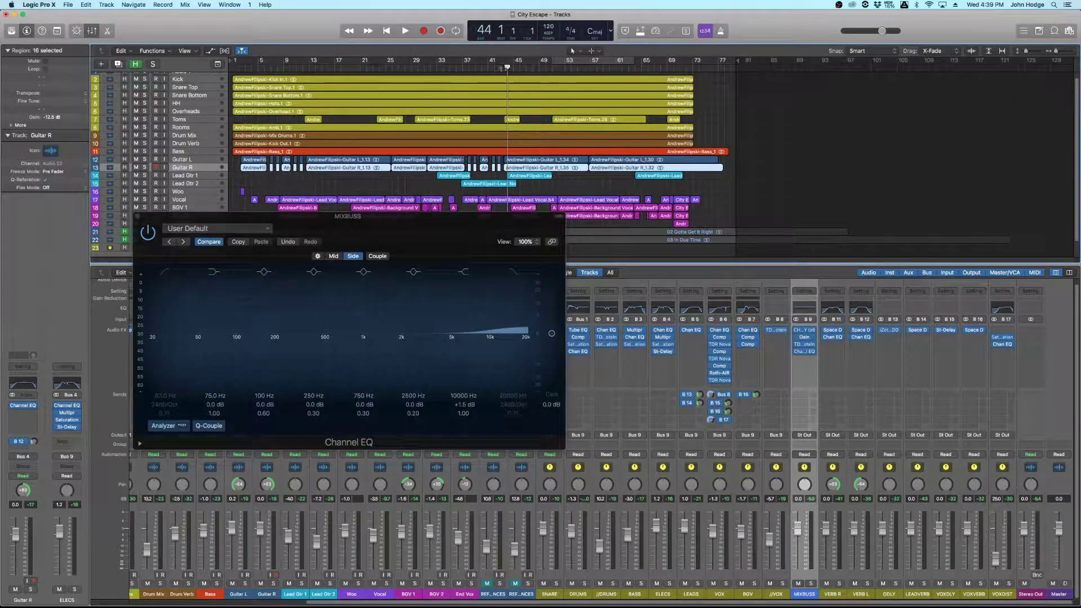
click(457, 68)
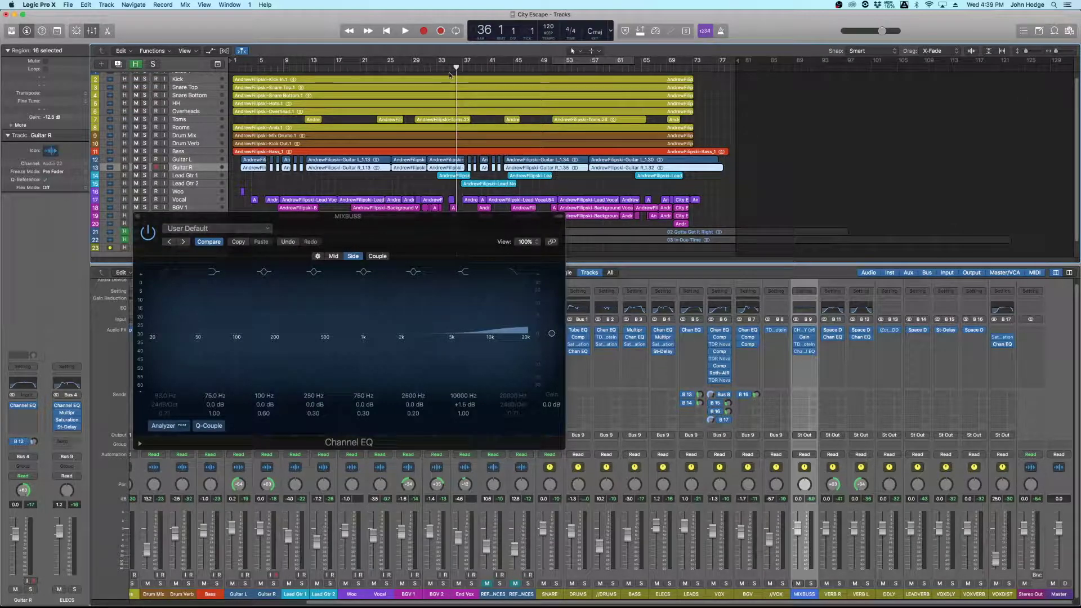
click(334, 257)
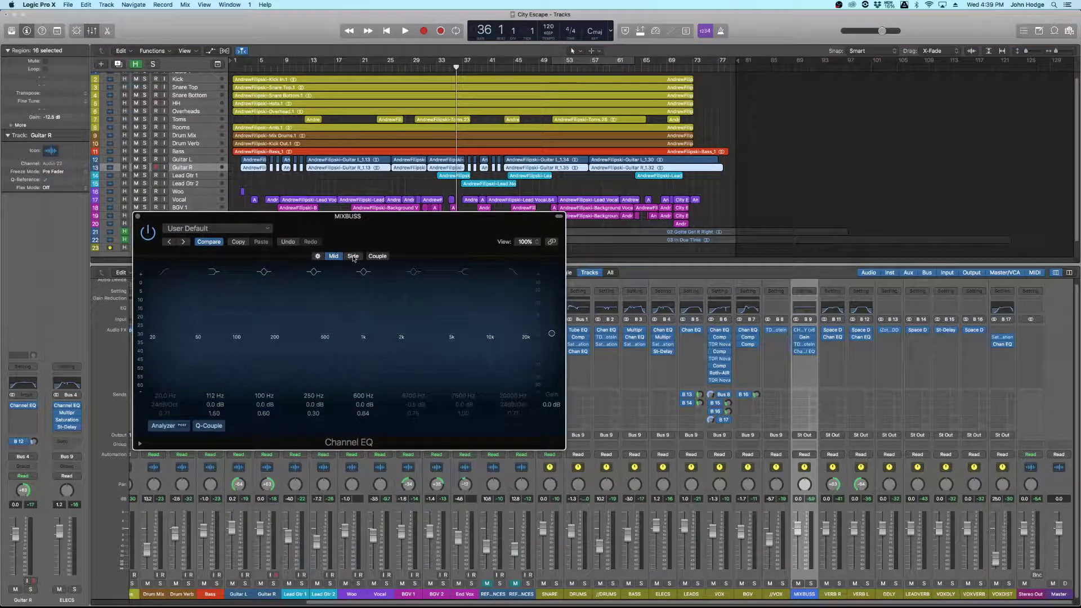
click(353, 257)
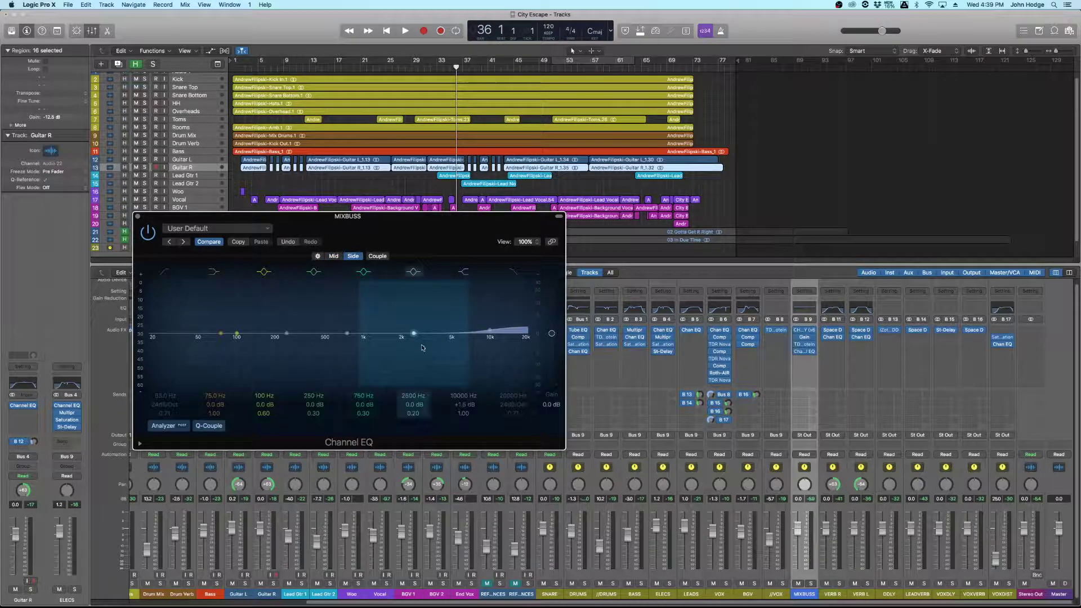
key(space)
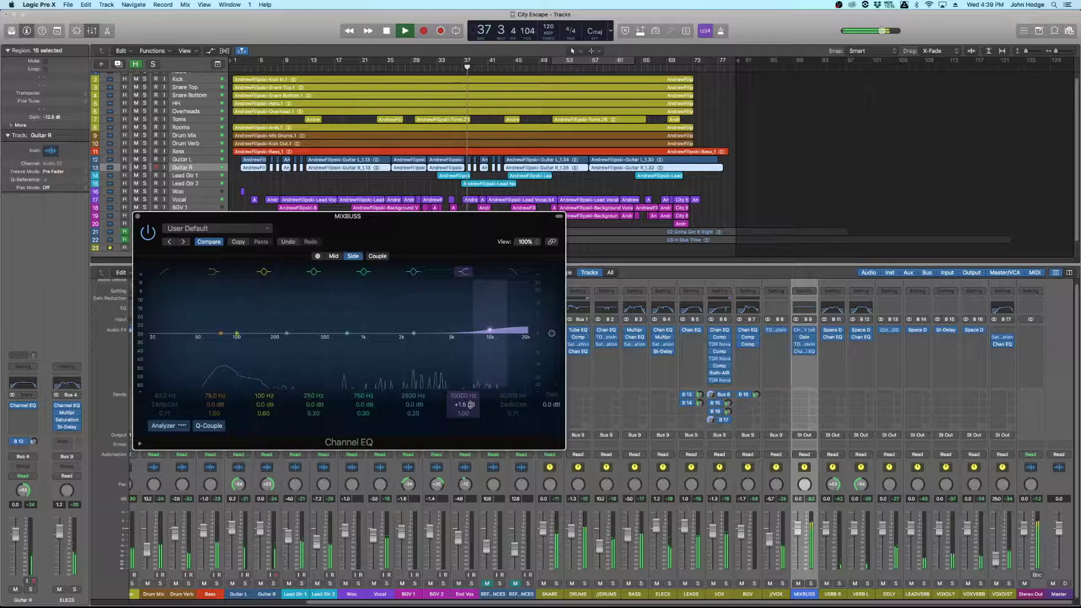
drag(470, 404, 470, 402)
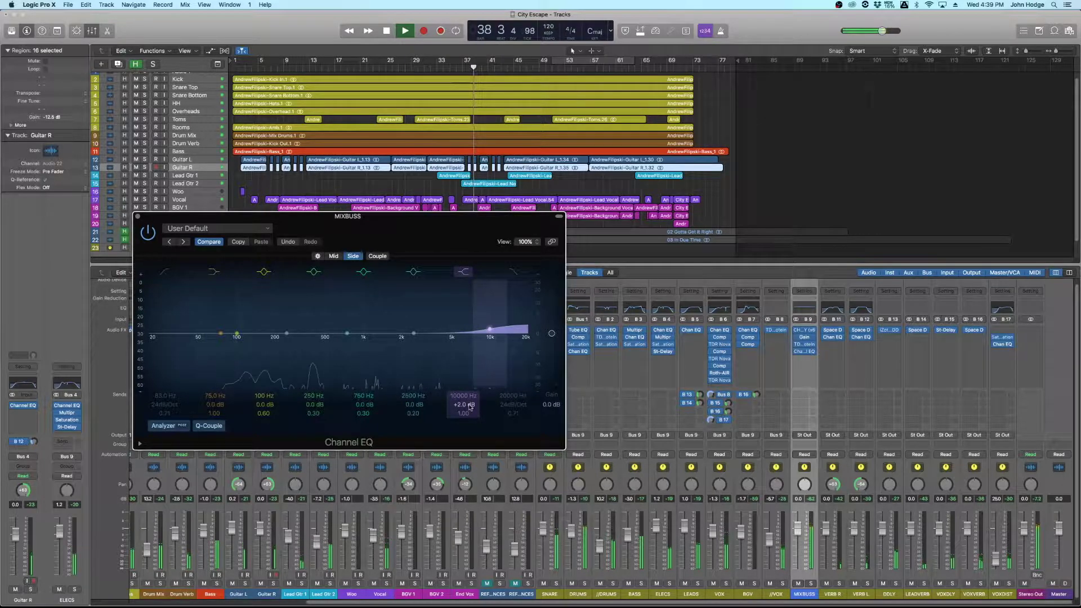
- Try a +1.0 dB high shelf at 10400 Hz on the Mid channel during playback, and bypass that band
click(334, 256)
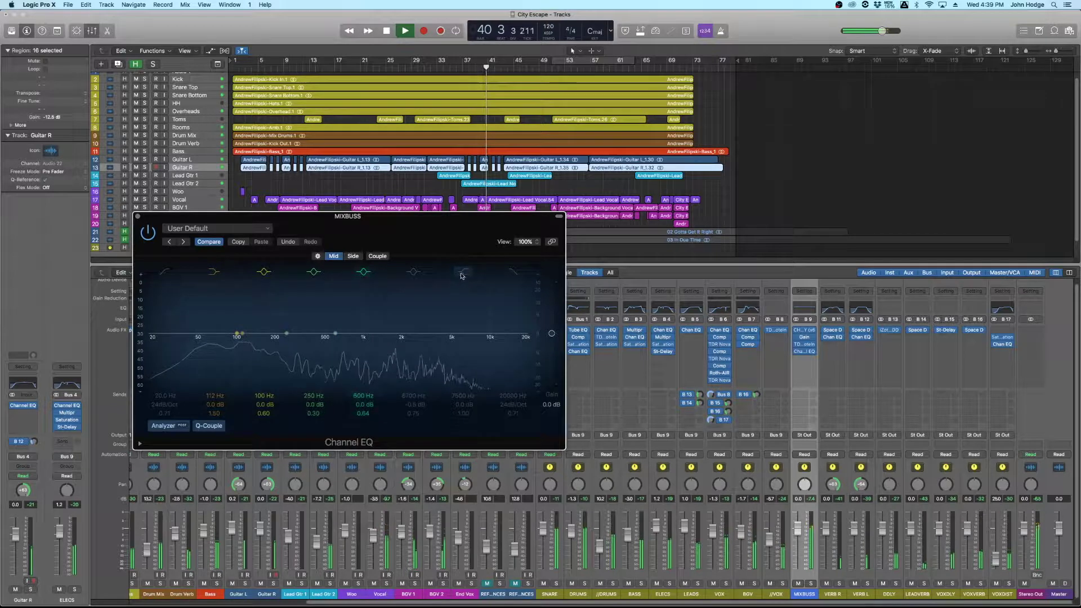
drag(465, 400, 462, 398)
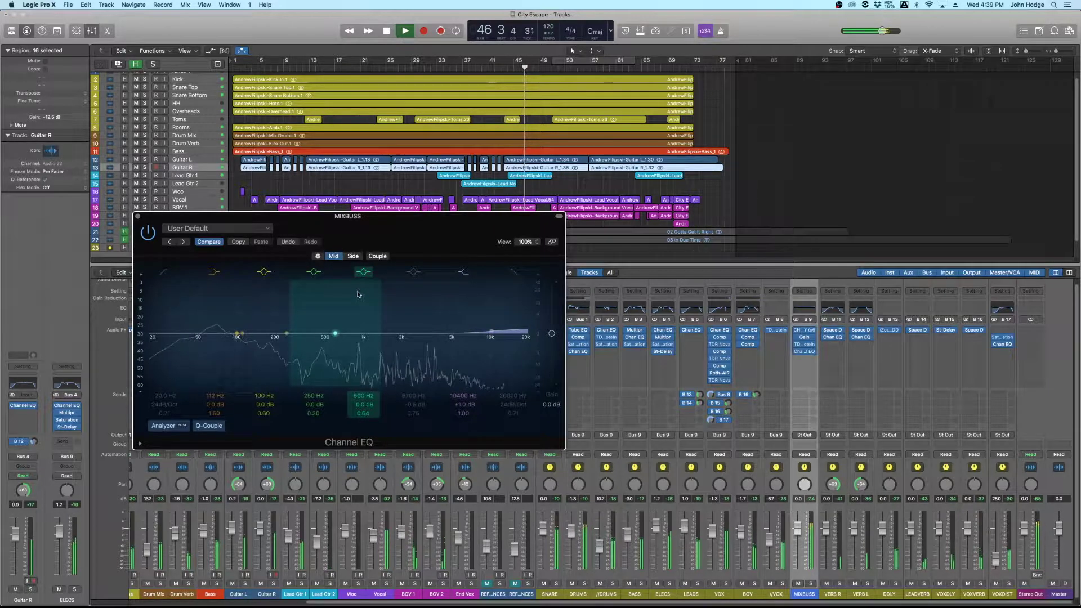
click(467, 273)
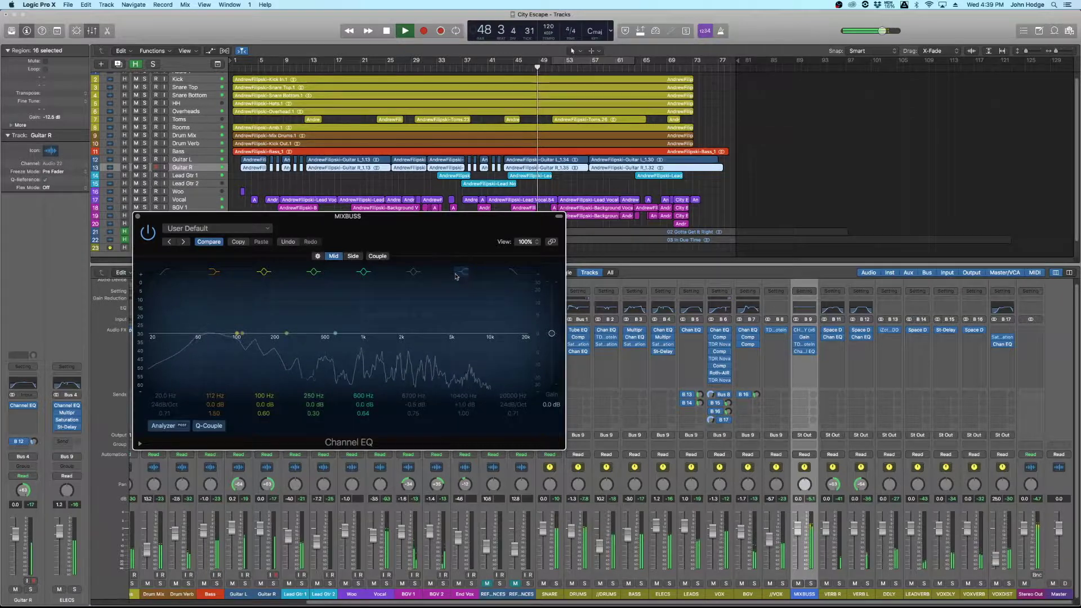
- Stop playback, set the Side 10000 Hz shelf gain back to +1.5 dB, and close the MIXBUSS EQ
key(space)
click(353, 256)
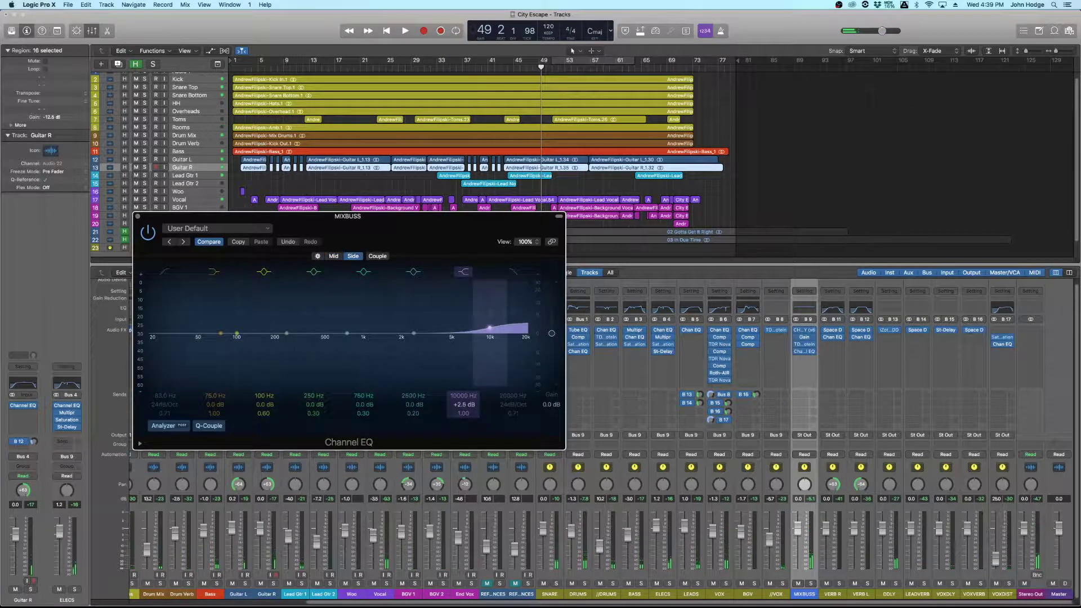
drag(464, 404, 463, 410)
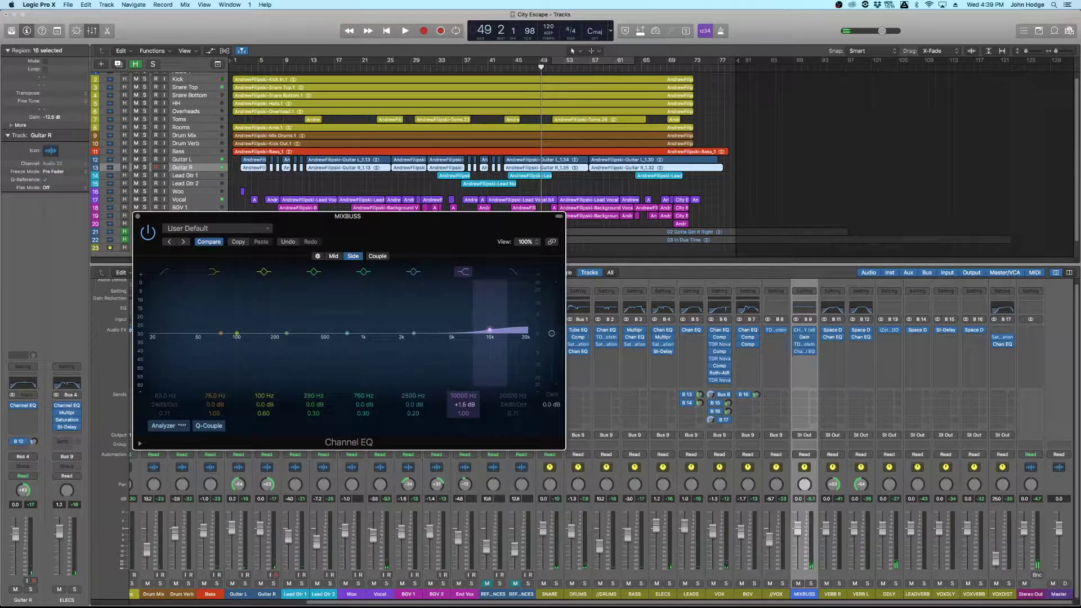
click(138, 218)
- Open the Compressor on the HH track, adjust its Distortion while the song plays, and close it
scroll(378, 491, left, 5)
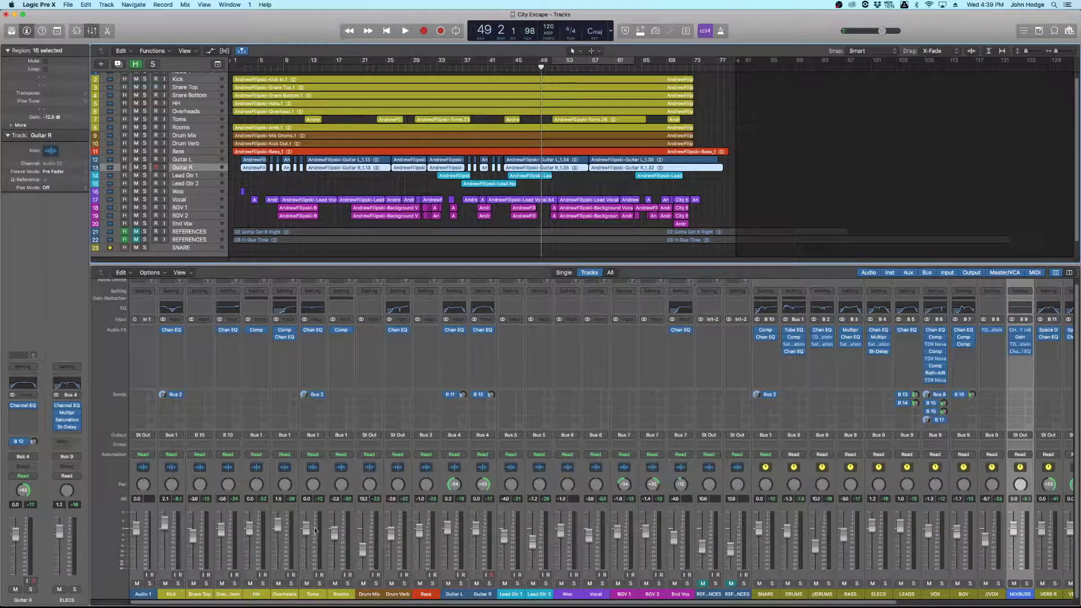
click(256, 592)
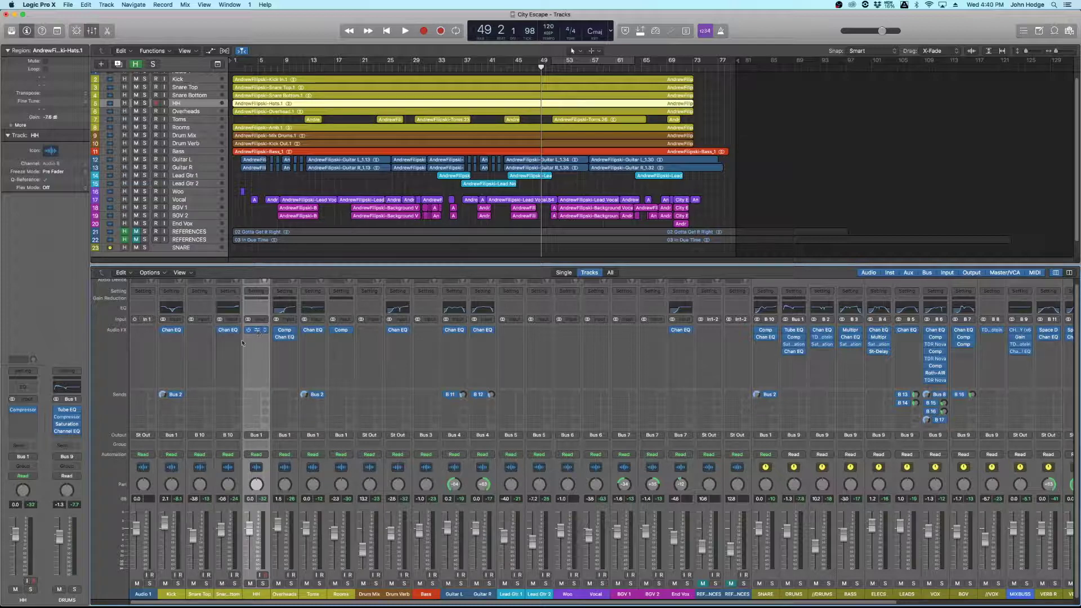
click(256, 330)
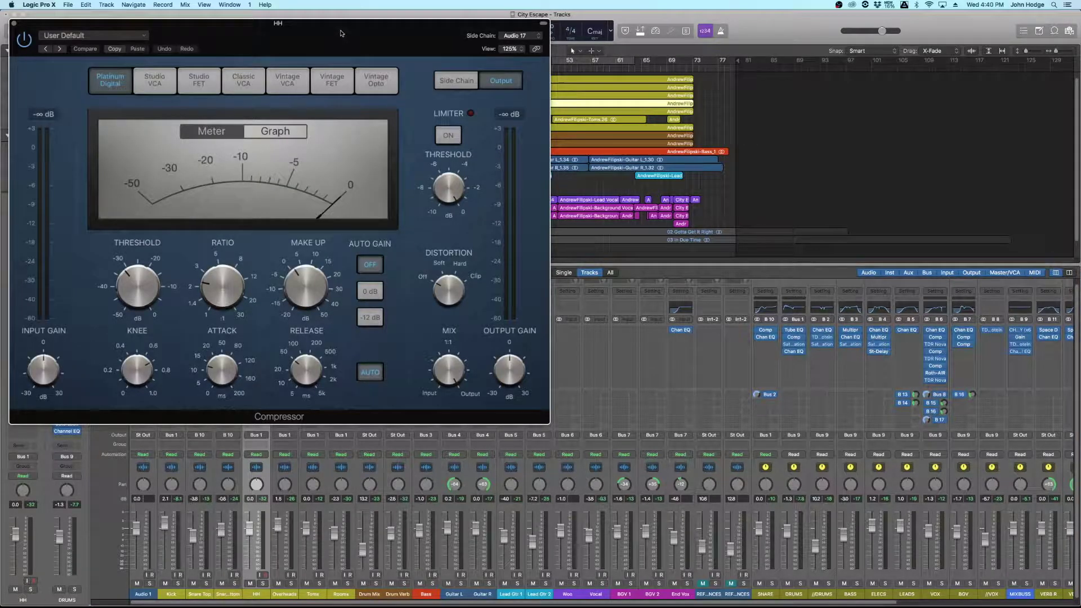
drag(340, 33, 345, 220)
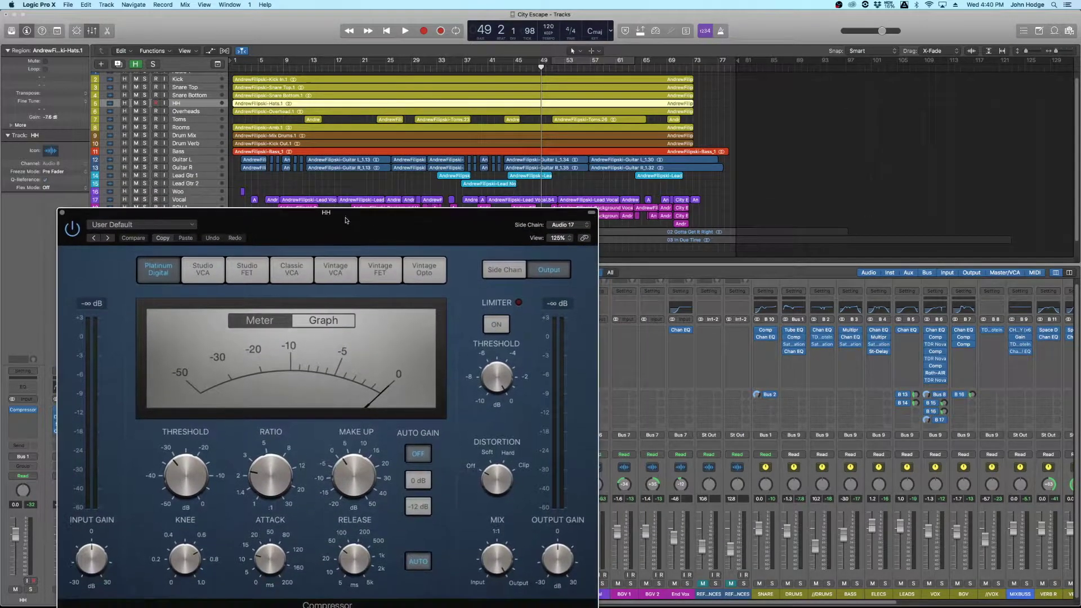
key(space)
click(490, 459)
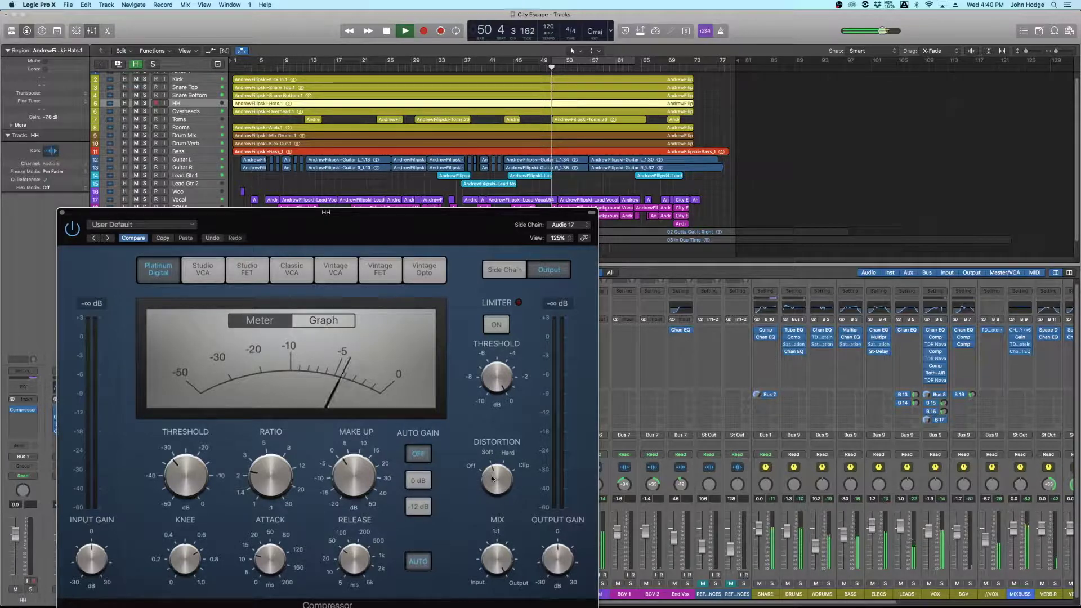
drag(314, 235, 292, 161)
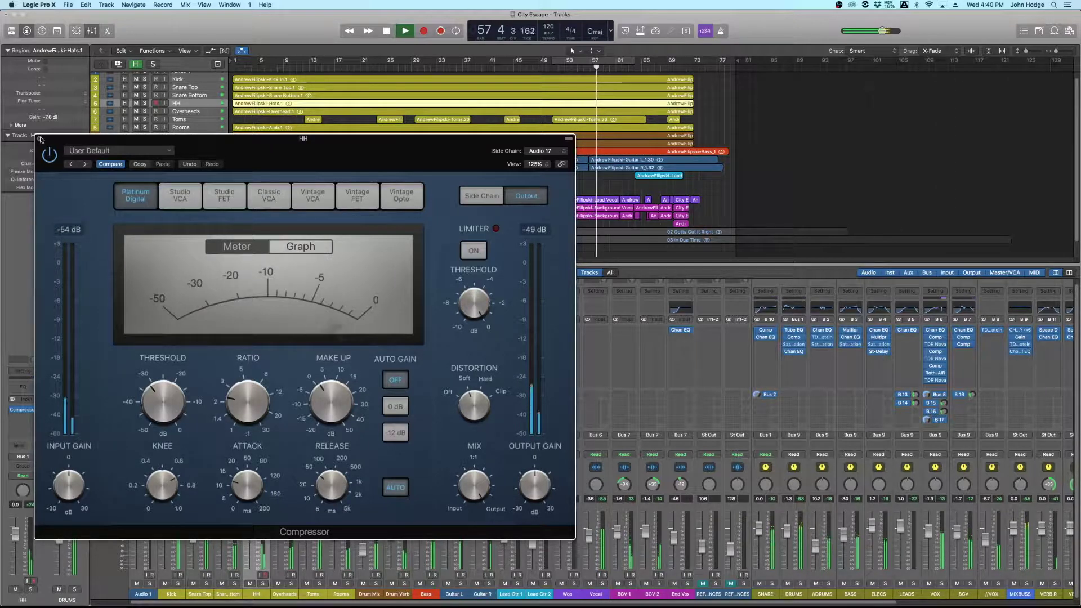
mouse_move(538, 488)
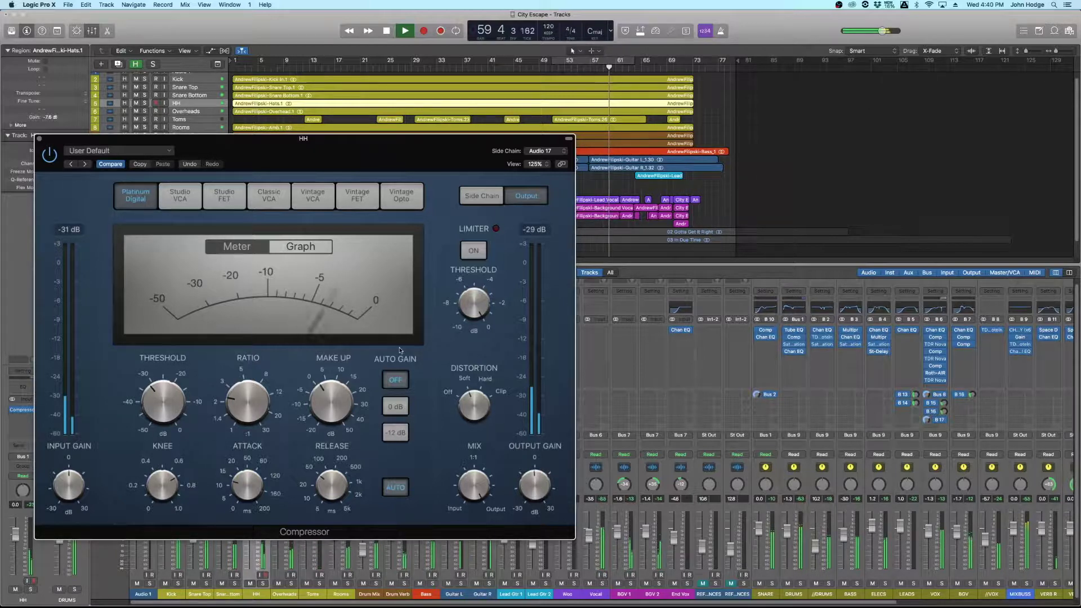
click(39, 138)
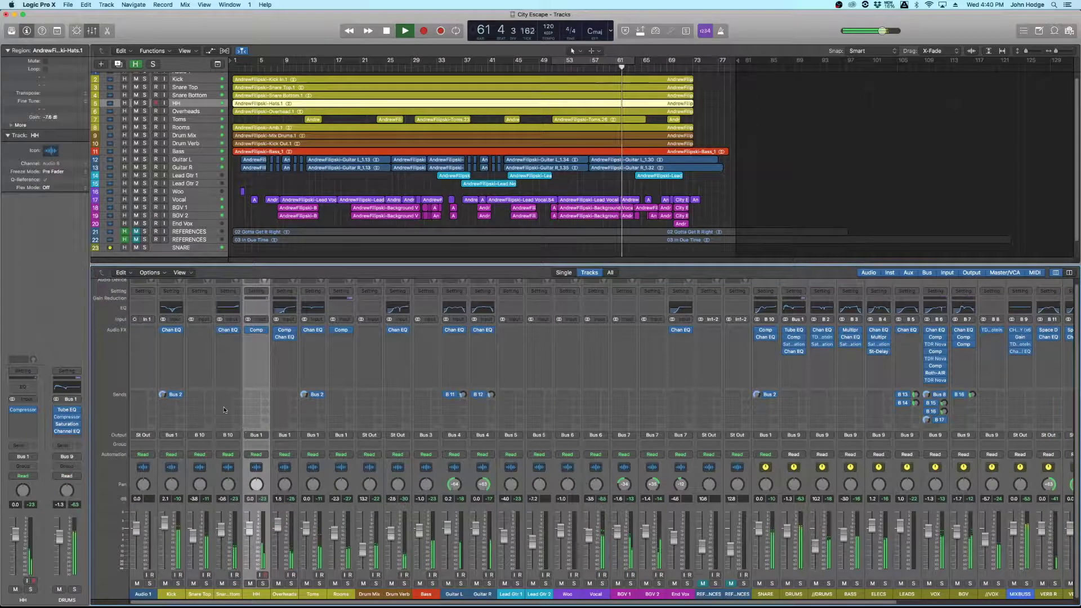
- Reopen the HH Compressor, replay the song from around bar 54, and fine-tune its Distortion and Output Gain
click(257, 330)
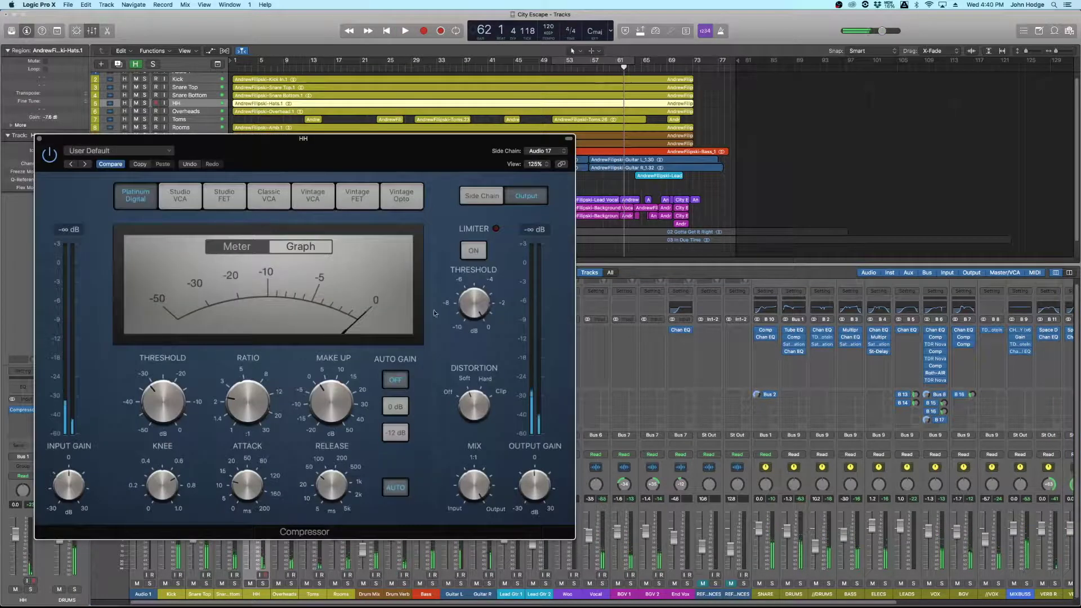
click(573, 67)
key(space)
mouse_move(531, 480)
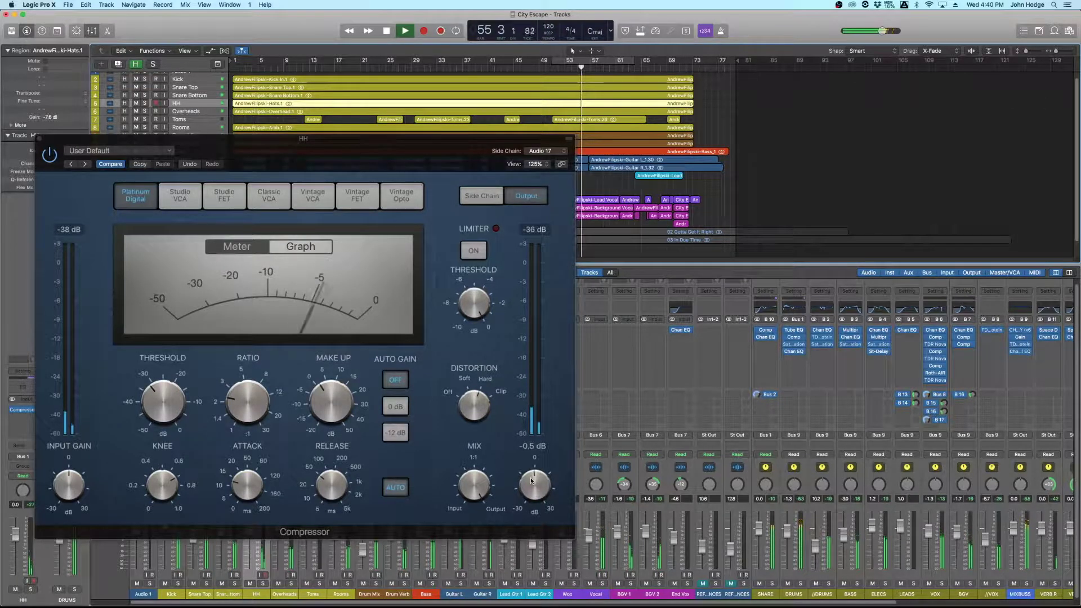
drag(474, 405, 473, 422)
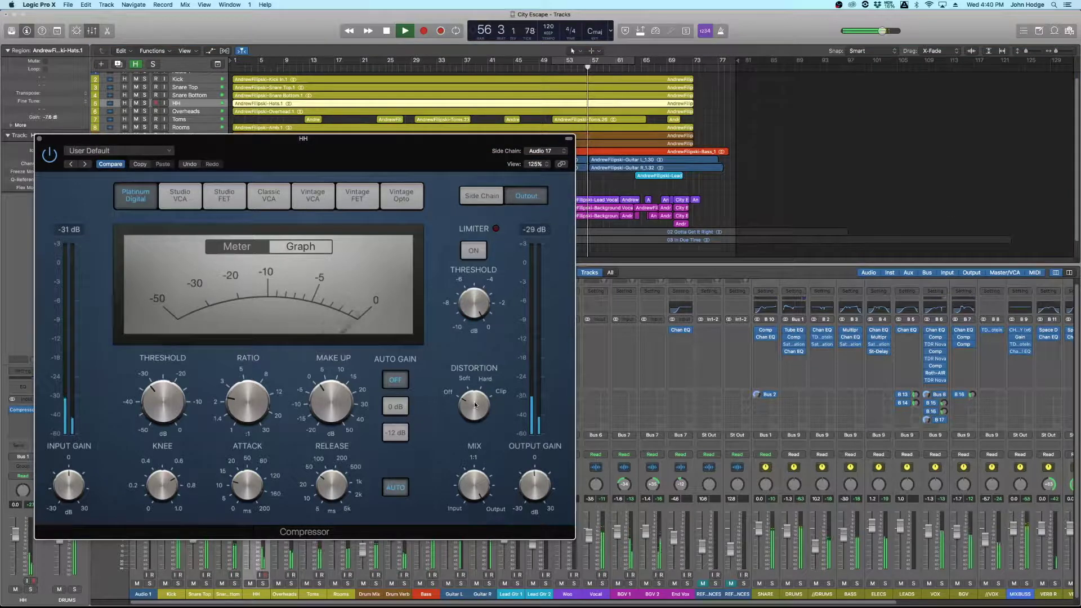
click(485, 380)
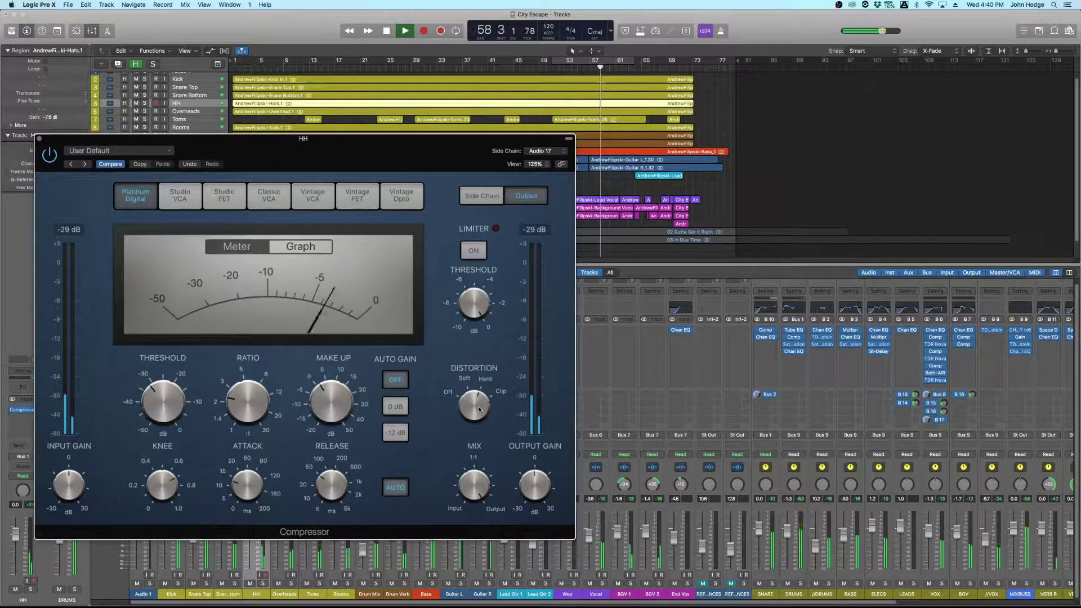
drag(533, 483, 530, 485)
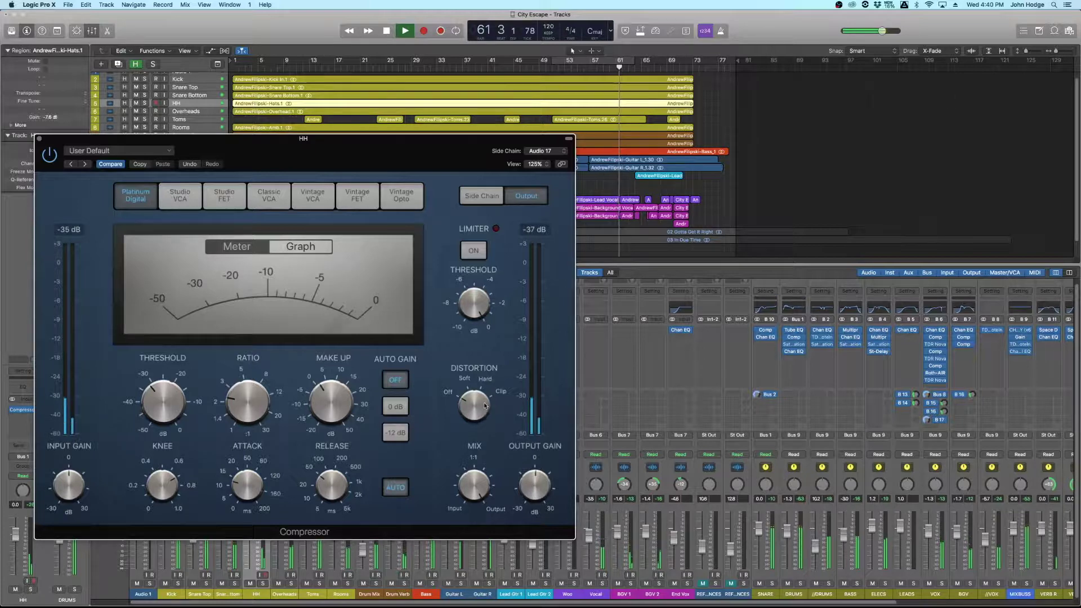
click(40, 138)
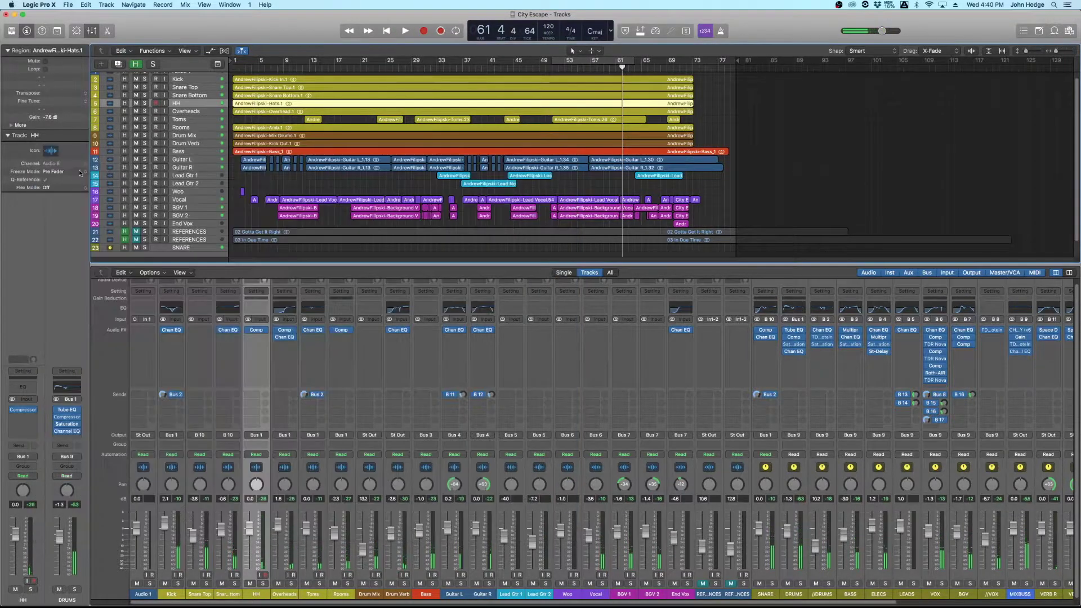
- Select the Overheads track, play the song from around bar 51, and briefly solo the Overheads
click(290, 597)
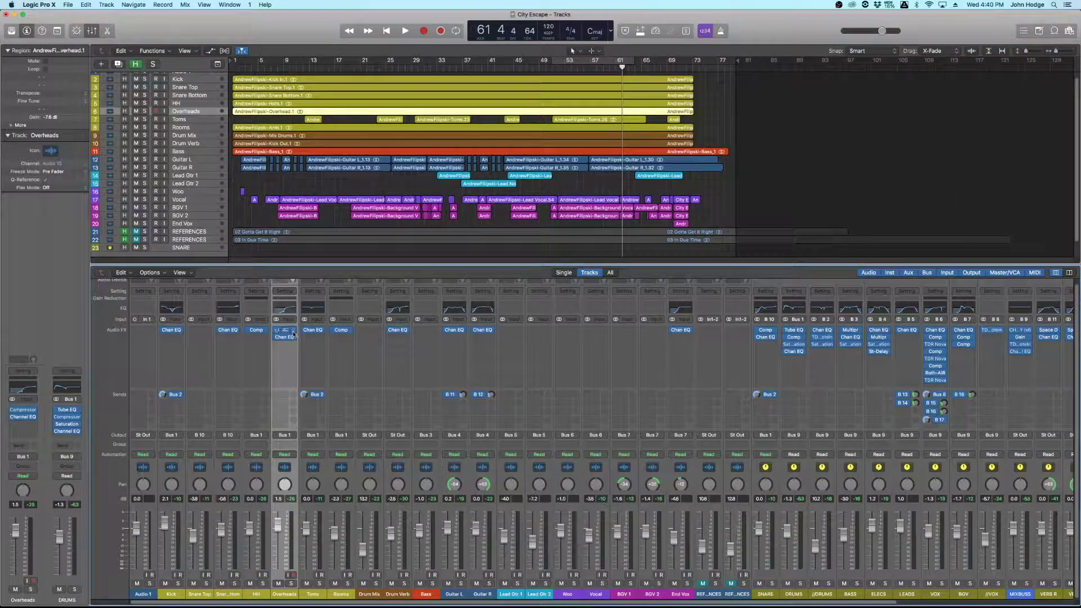
click(558, 66)
key(space)
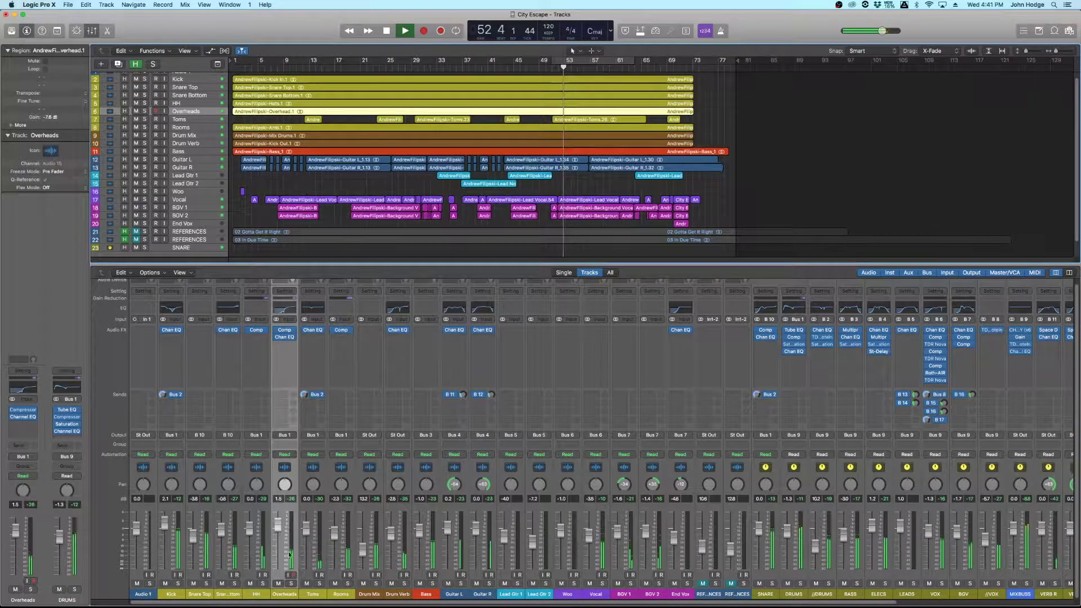
click(291, 583)
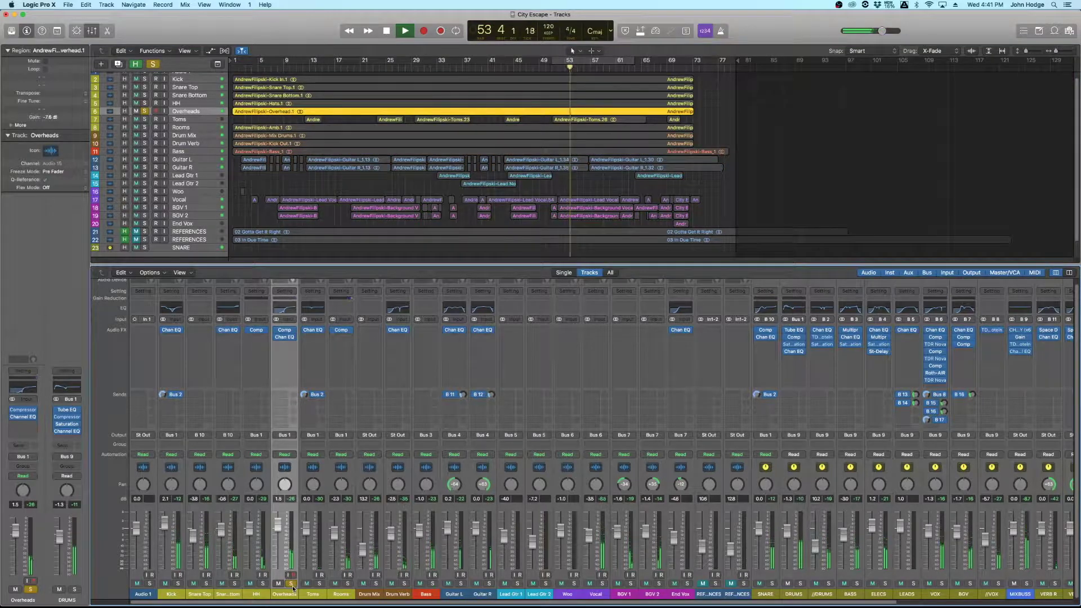
click(291, 584)
- Open the Overheads Compressor, set its Distortion between Off and Soft during playback, and close it
mouse_move(284, 330)
click(285, 330)
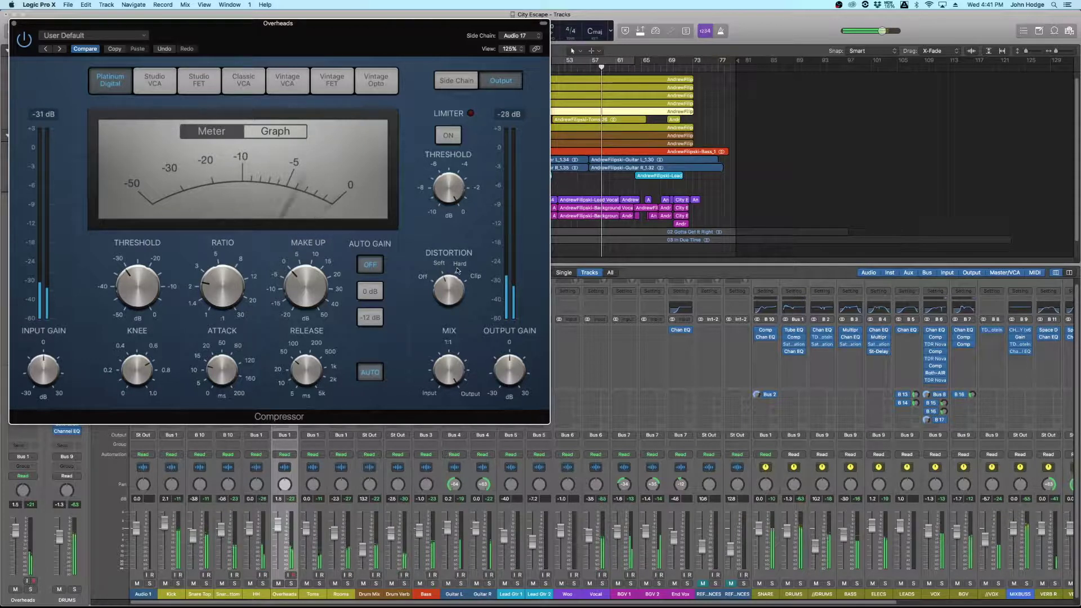
click(436, 286)
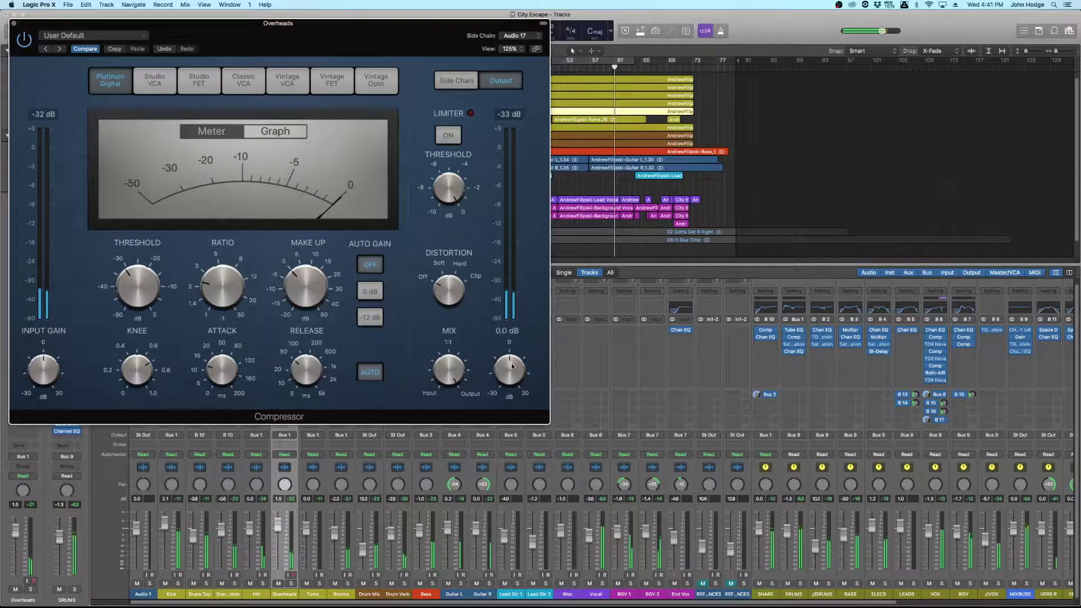
click(14, 23)
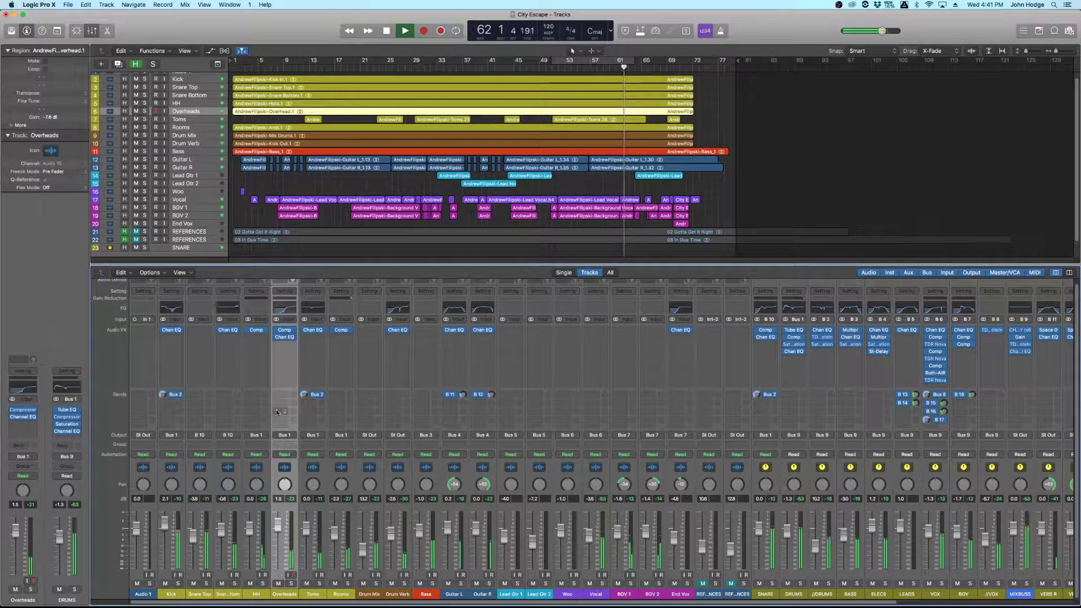
- Open the Overheads Channel EQ, replay from around bar 51, and set the 7700 Hz high shelf gain to +3.0 dB
click(285, 337)
drag(340, 198, 340, 191)
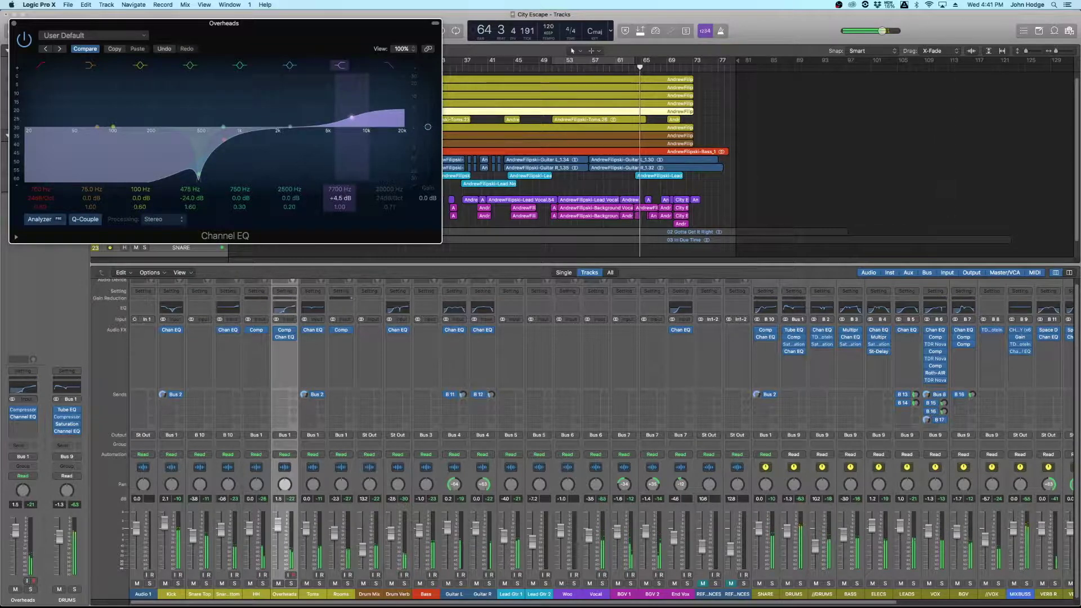
click(551, 68)
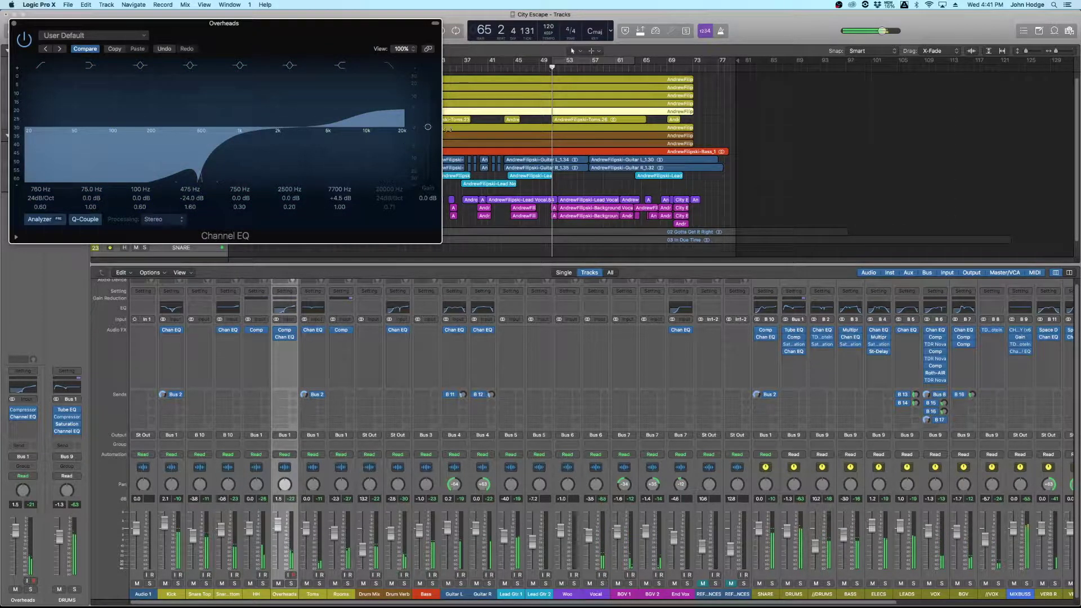
click(345, 198)
drag(345, 199, 345, 203)
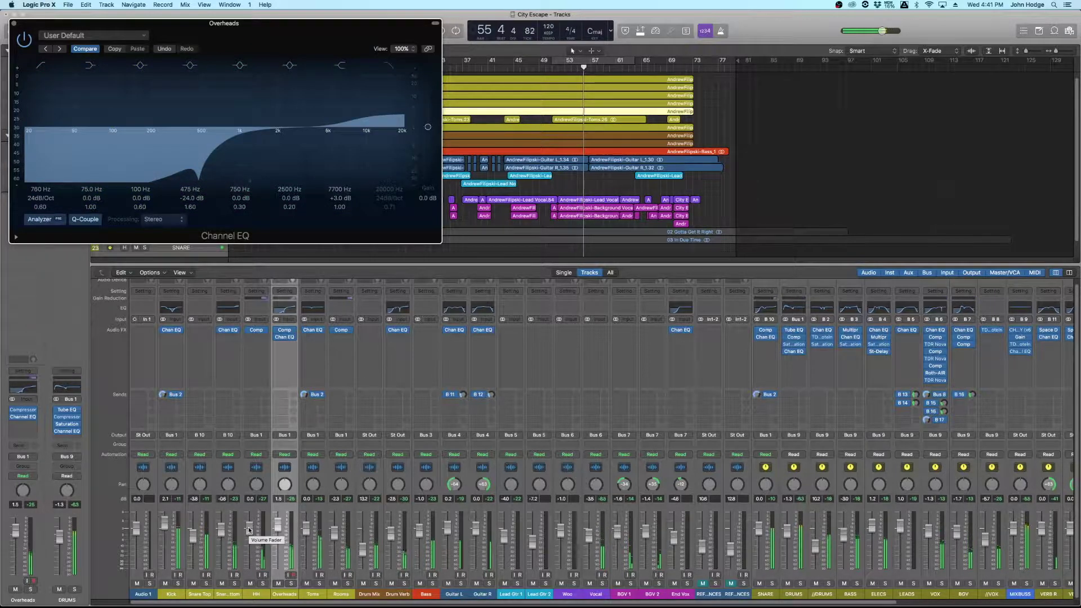
- Check the HH Compressor briefly, and set the Overheads EQ high shelf to 15000 Hz with a +9.0 dB gain
click(255, 332)
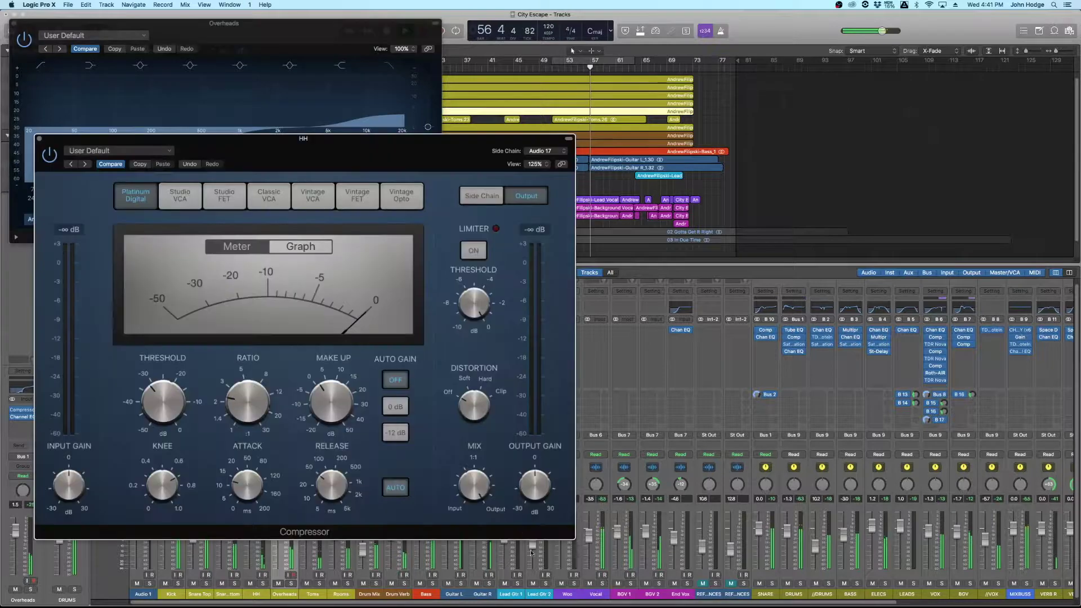
click(39, 138)
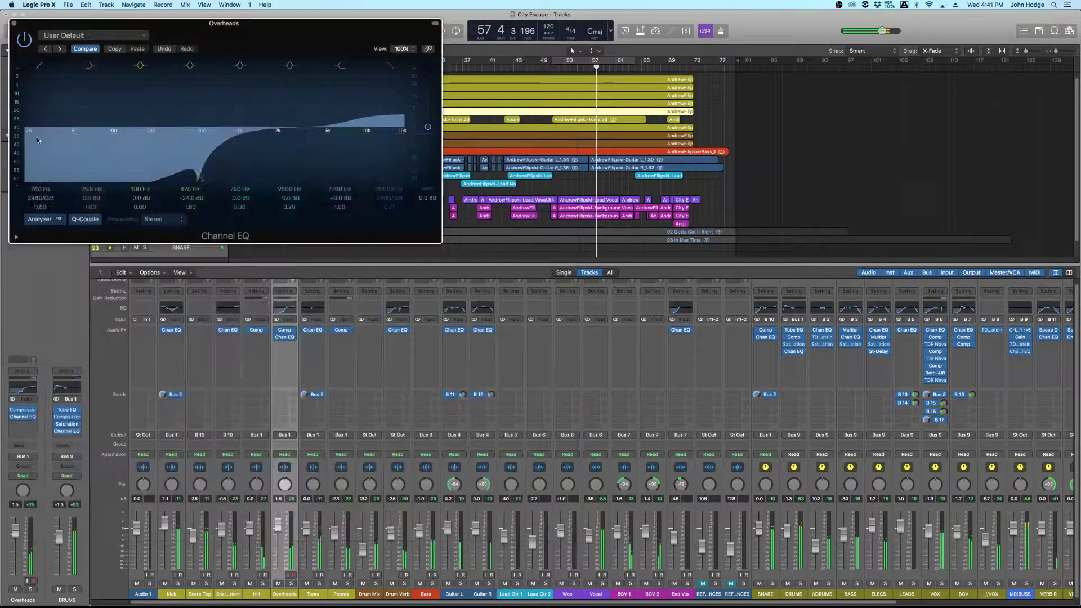
drag(352, 120, 413, 65)
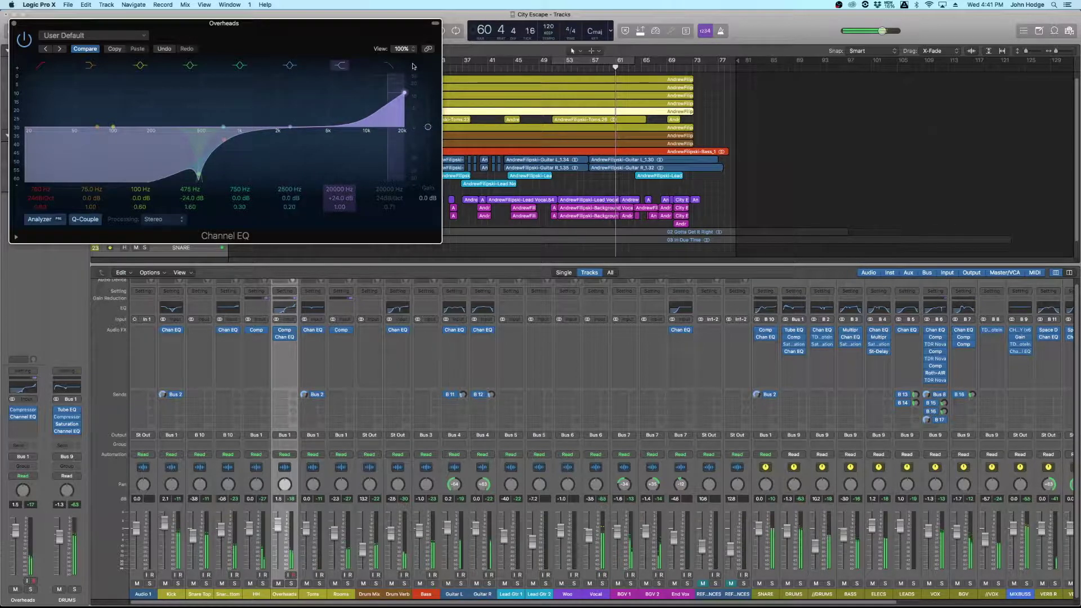
drag(413, 64, 390, 107)
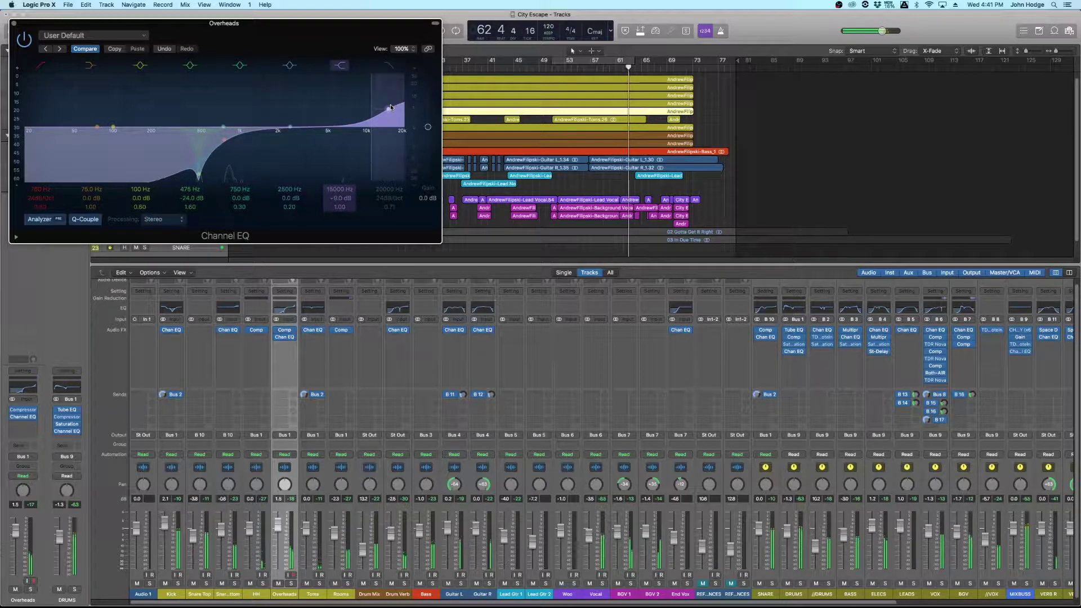
- Replay the song from around bar 10, check the HH Compressor again, and close it and the Overheads EQ
drag(316, 22, 581, 262)
click(291, 67)
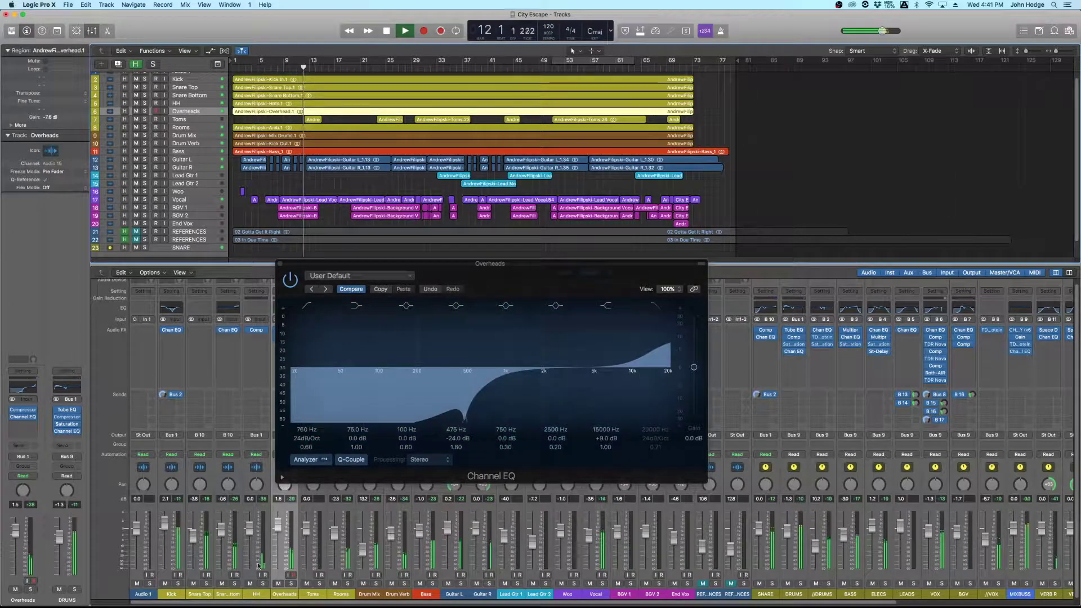
click(256, 330)
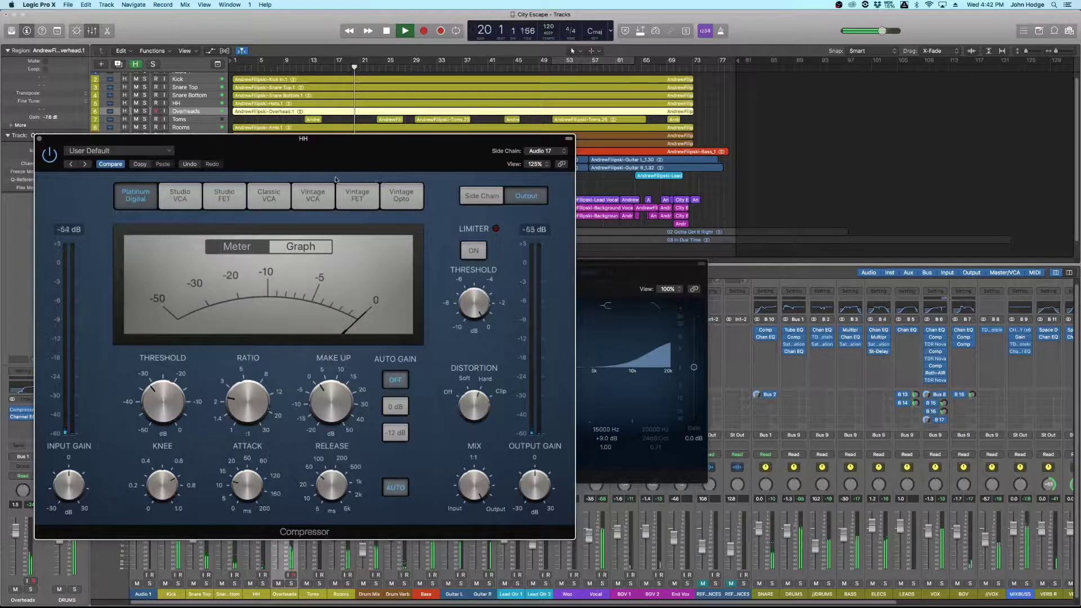
click(37, 139)
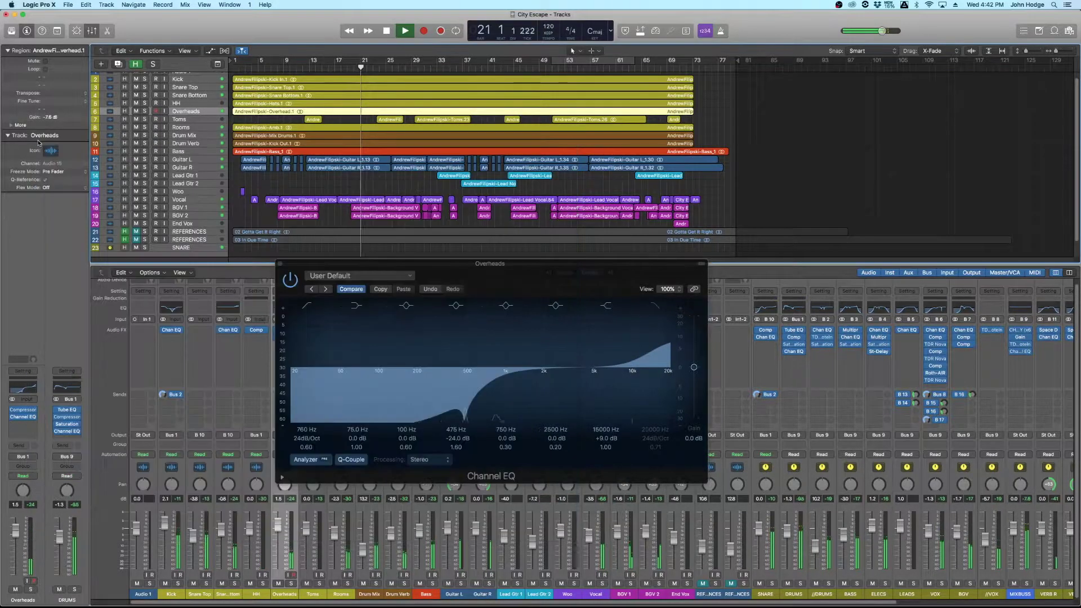
click(280, 263)
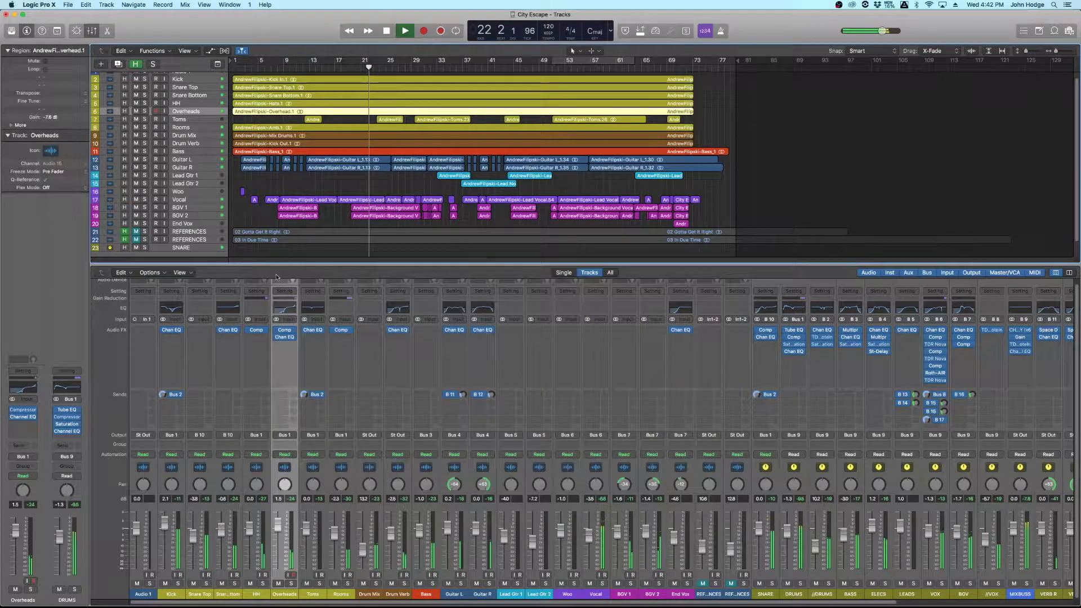
- Add a Channel EQ to the HH track and set a -1.0 dB bell cut at 4800 Hz with a Q of 1.40
click(256, 309)
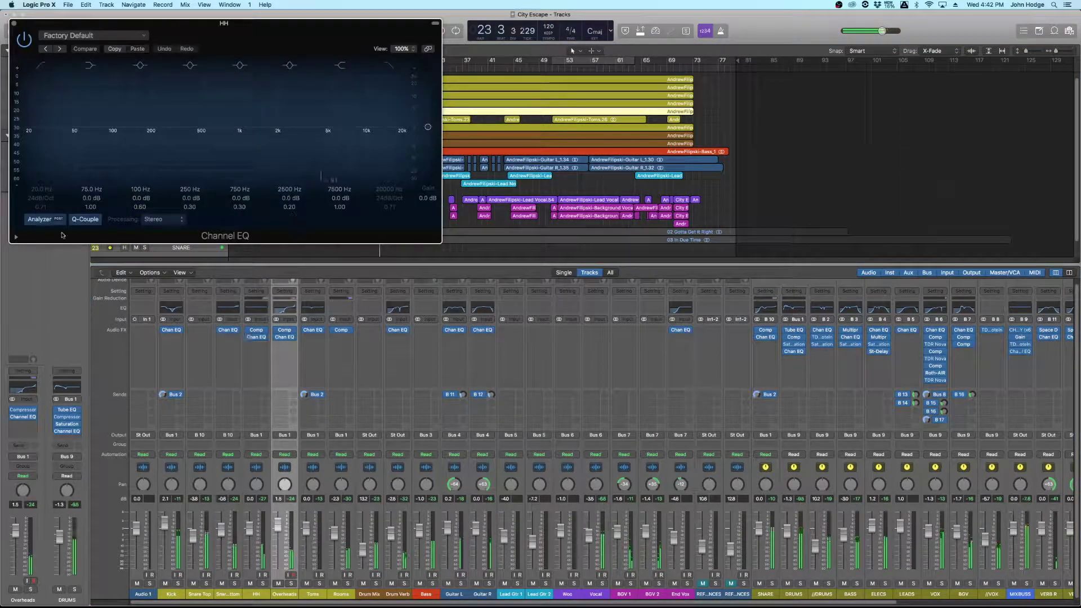
click(41, 220)
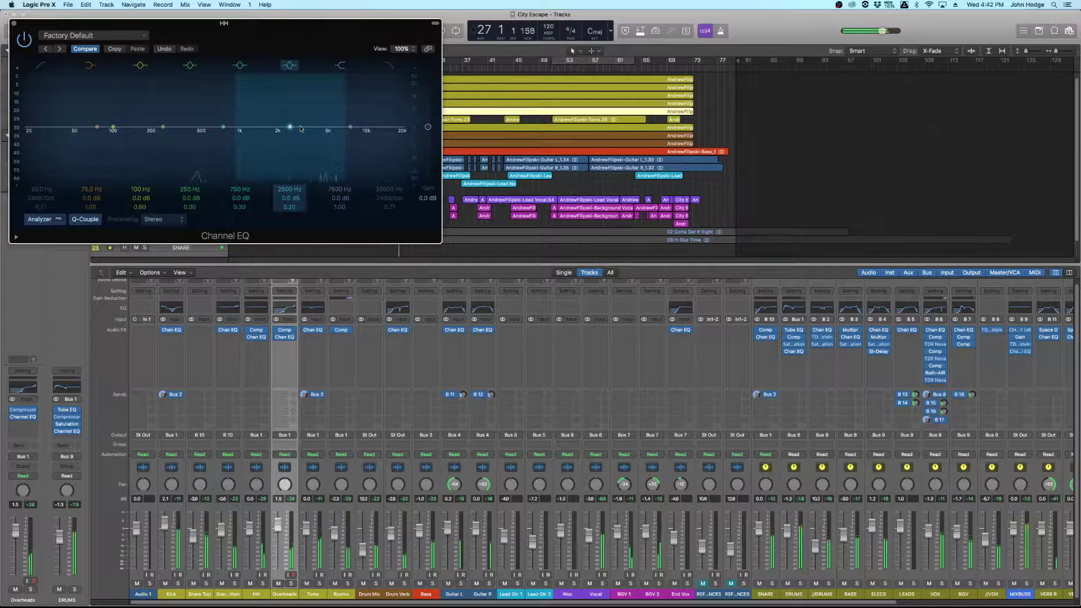
drag(289, 126, 328, 116)
mouse_move(292, 205)
mouse_down()
mouse_move(292, 187)
mouse_move(292, 217)
mouse_up()
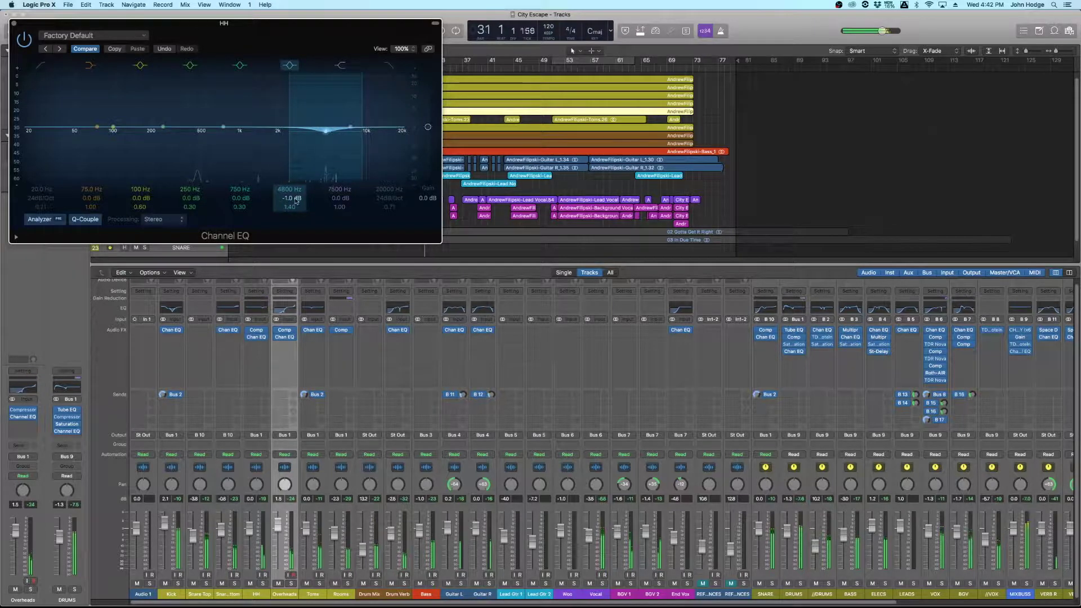
- Set the HH EQ high shelf to 10400 Hz at +1.5 dB, and move the EQ window clear of the drum tracks
drag(354, 133, 377, 122)
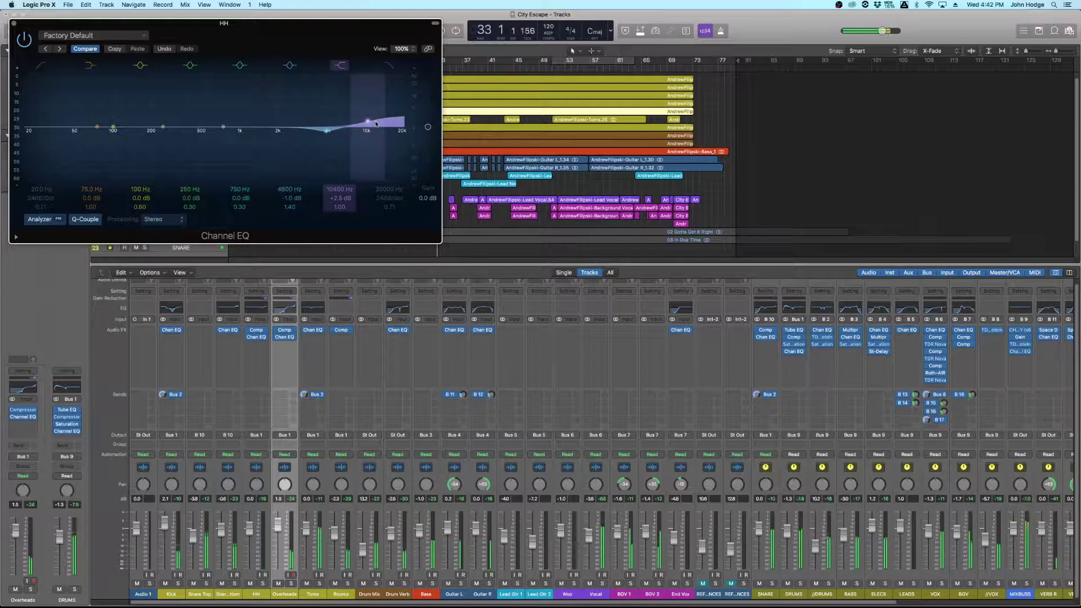
drag(367, 123, 367, 125)
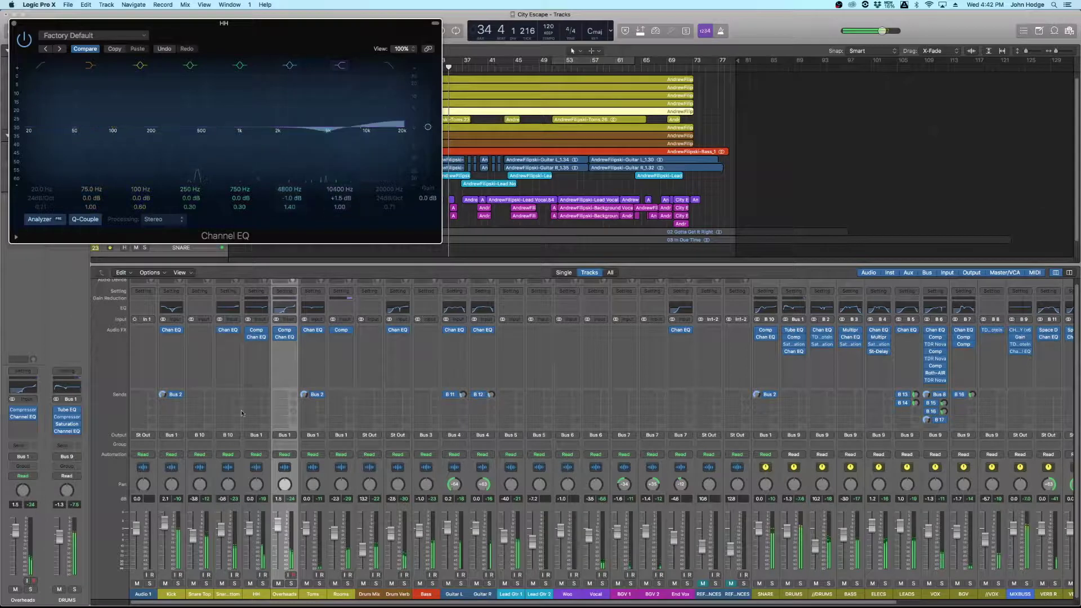
drag(285, 38, 683, 275)
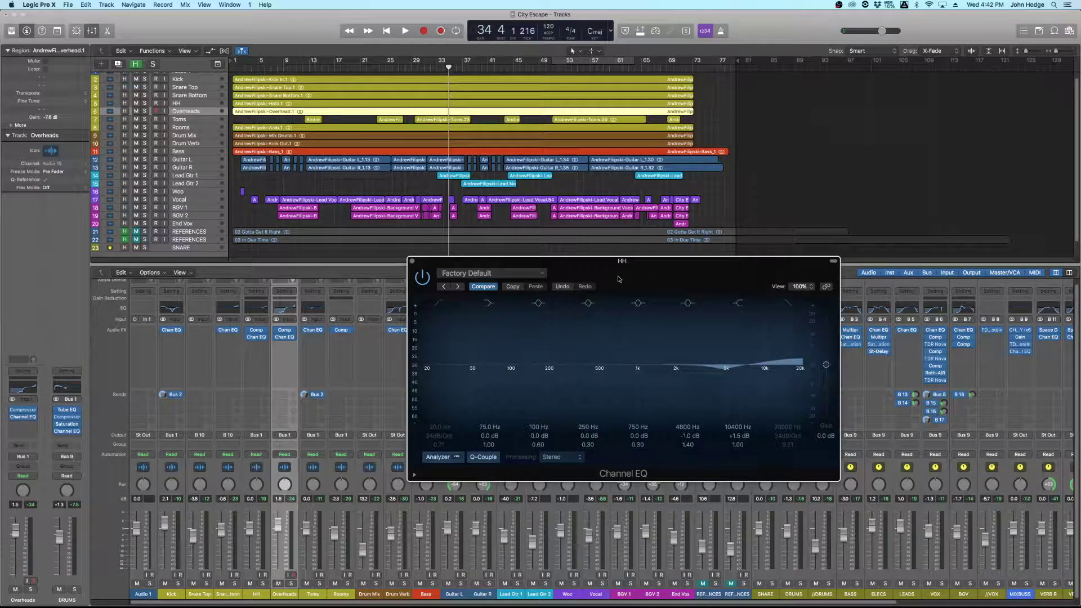
drag(618, 278, 581, 250)
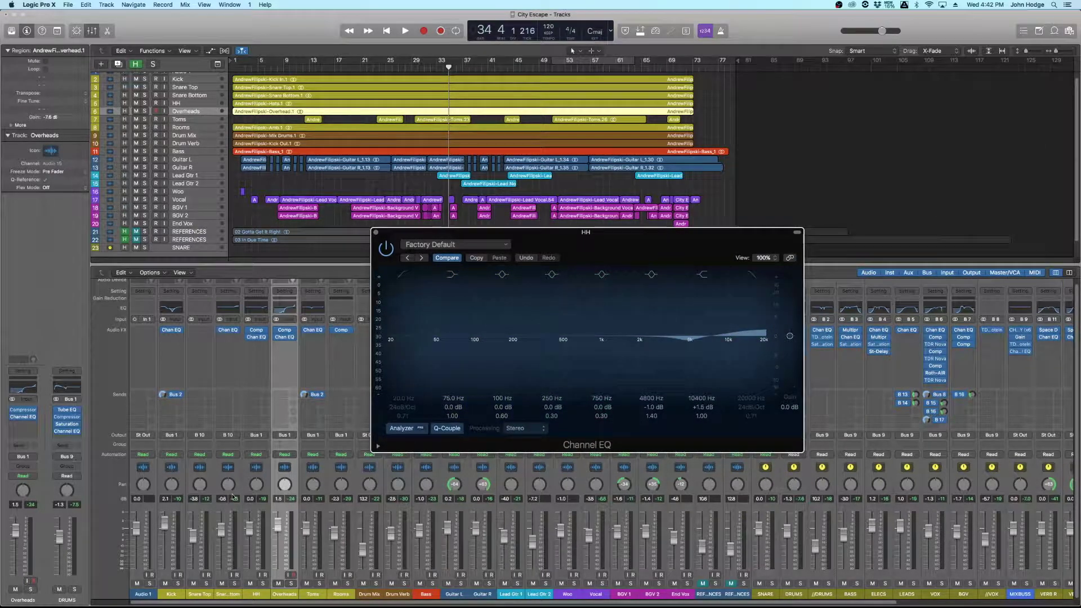
drag(613, 244, 578, 238)
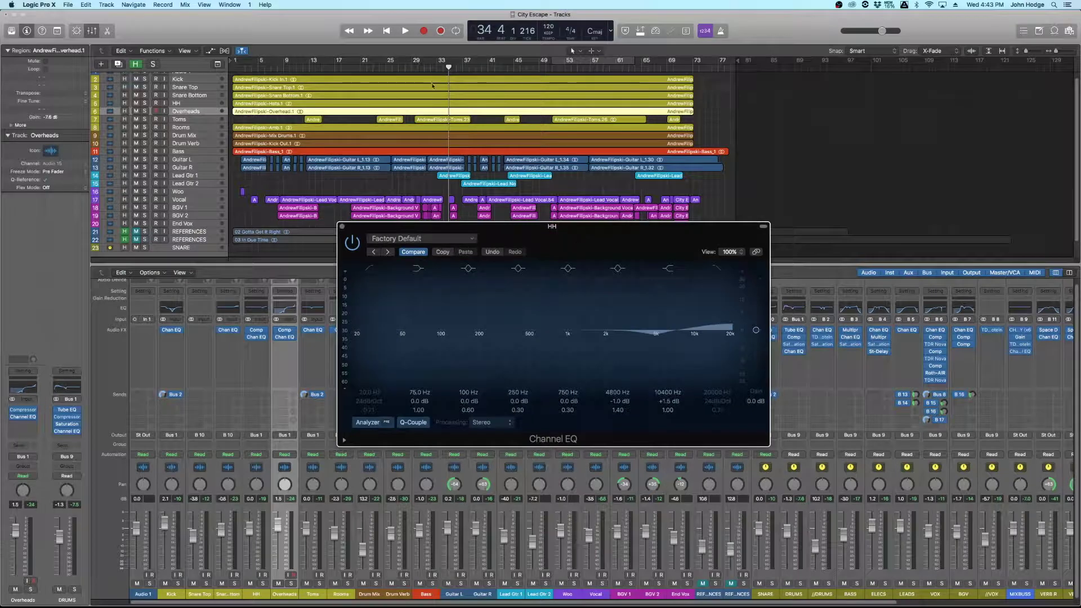
- Solo the HH track, play it from around bar 21, and enlarge the track heights
click(370, 67)
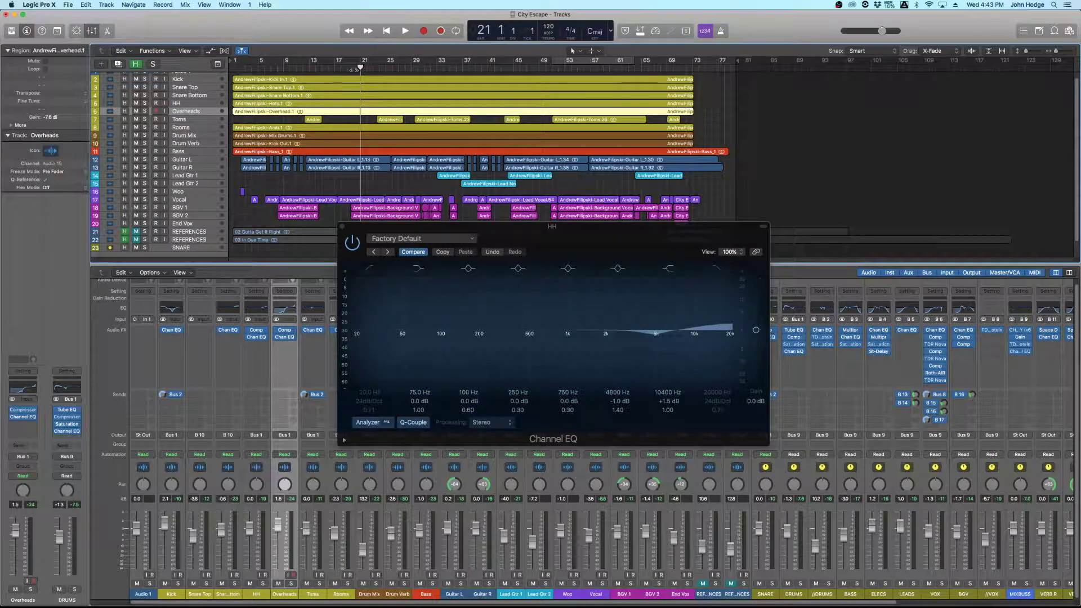
click(263, 585)
key(space)
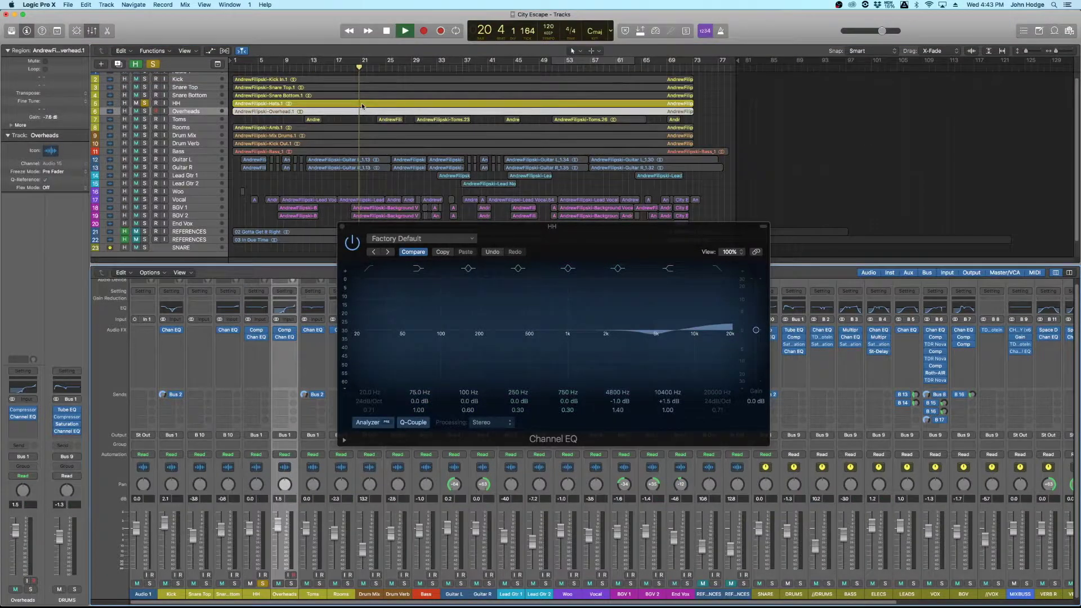
scroll(364, 111, up, 6)
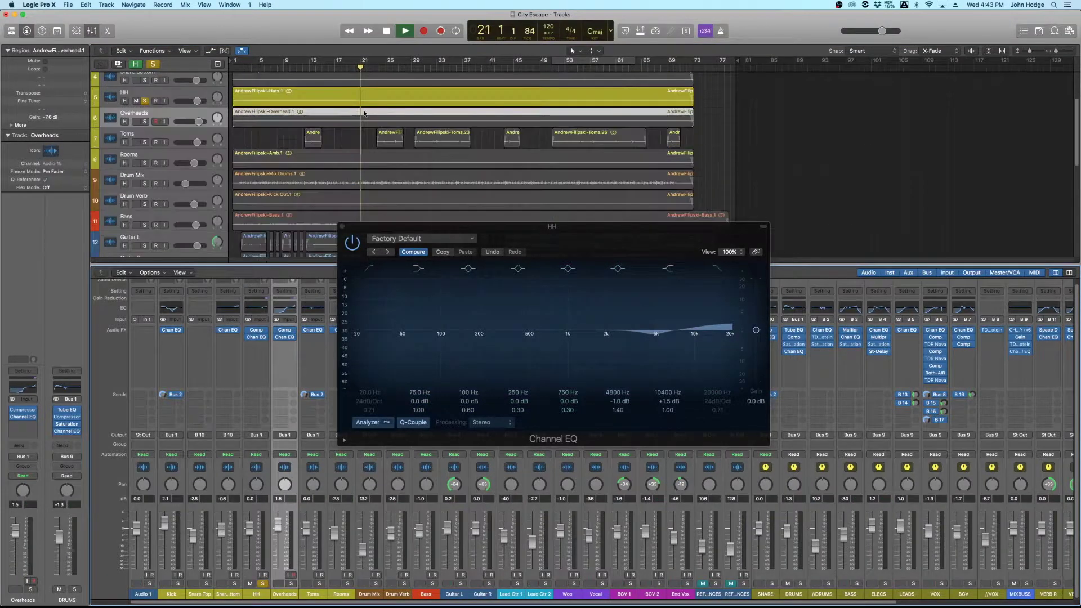
- Keep the HH EQ's high shelf bypassed, boost the 4800 Hz band to +6.5 dB, and play the soloed hi-hat
click(618, 269)
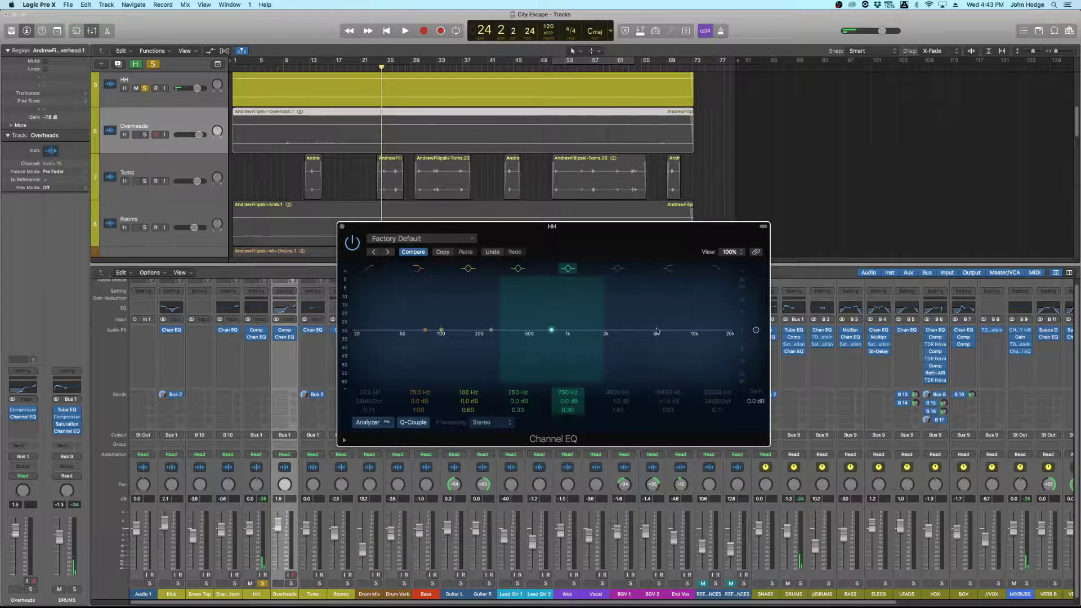
click(618, 269)
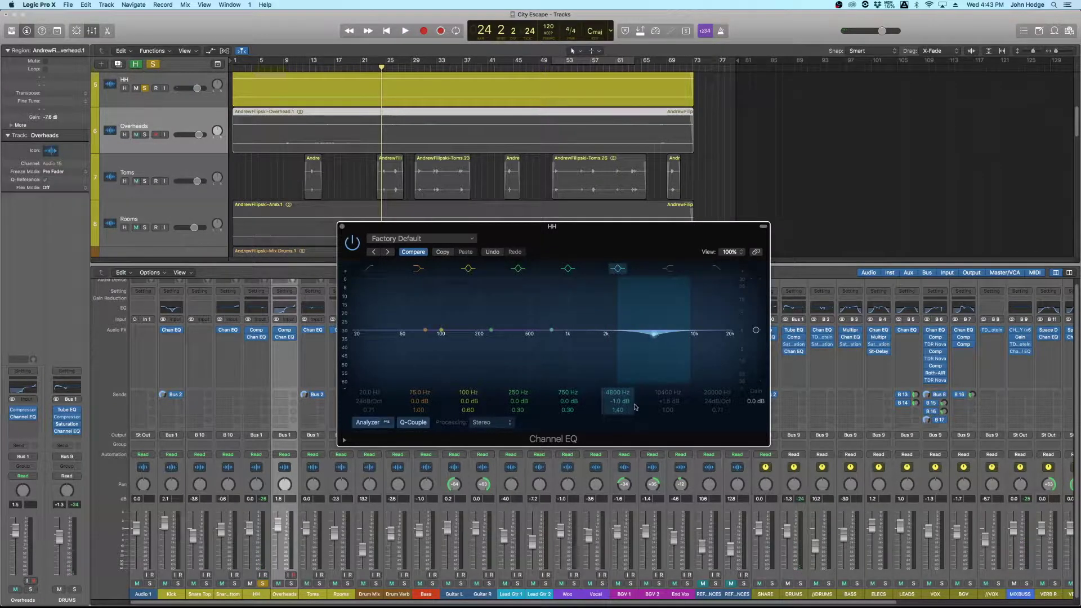
drag(618, 401, 619, 386)
key(space)
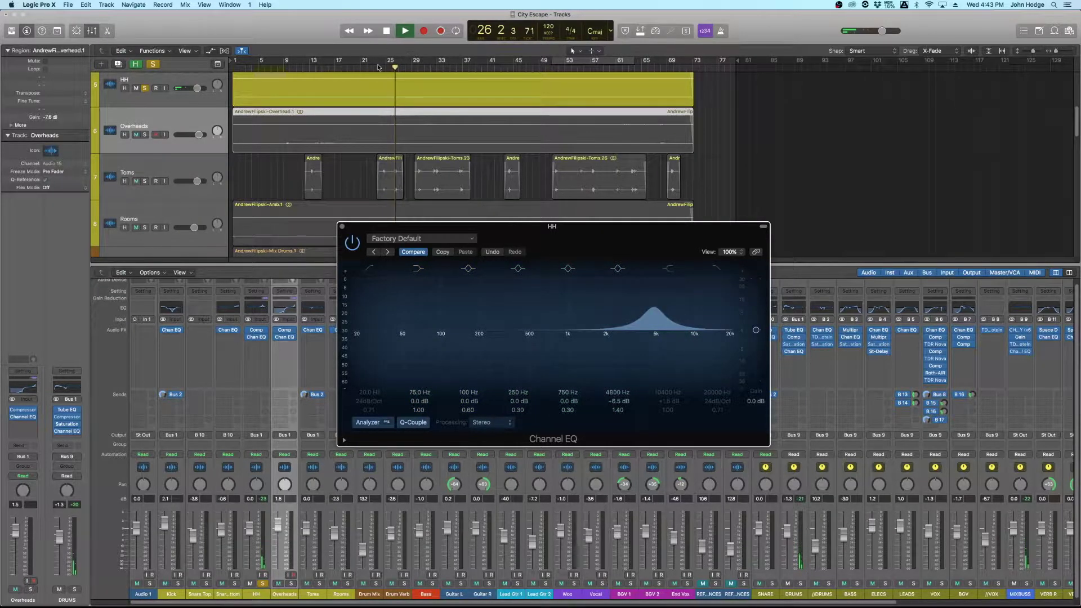
- Cycle the soloed hi-hat around bars 23 to 26, and set the HH 4800 Hz band gain back to -1.0 dB
drag(376, 70, 400, 63)
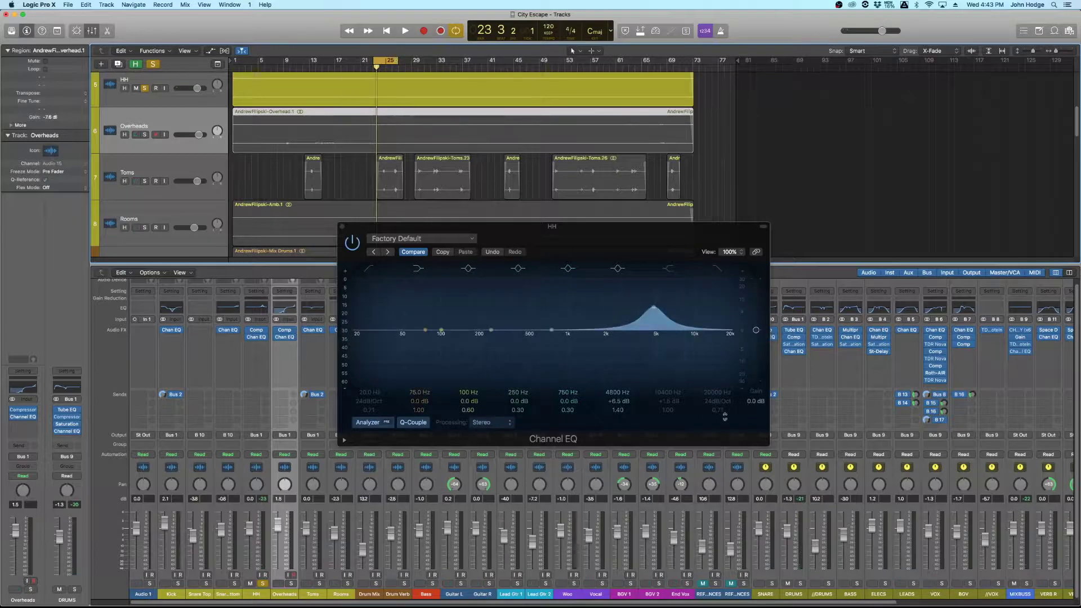
key(space)
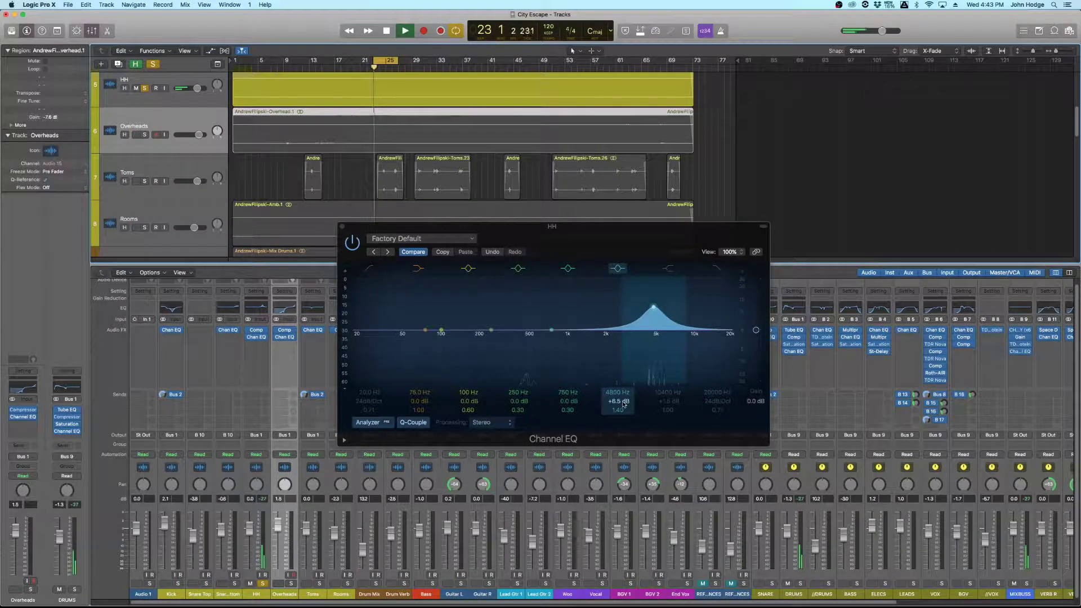
key(space)
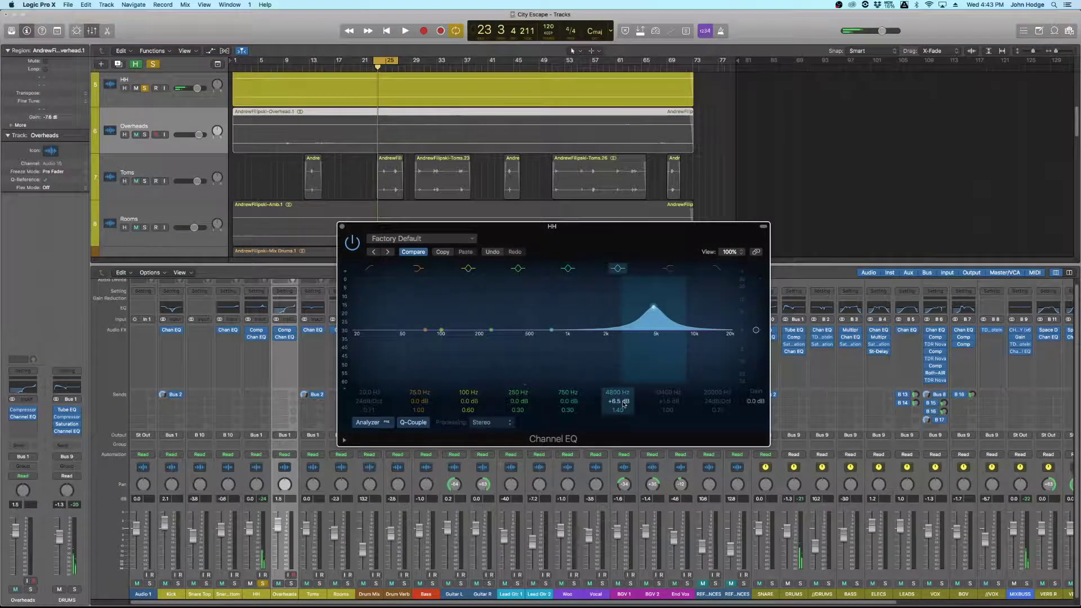
drag(618, 401, 618, 420)
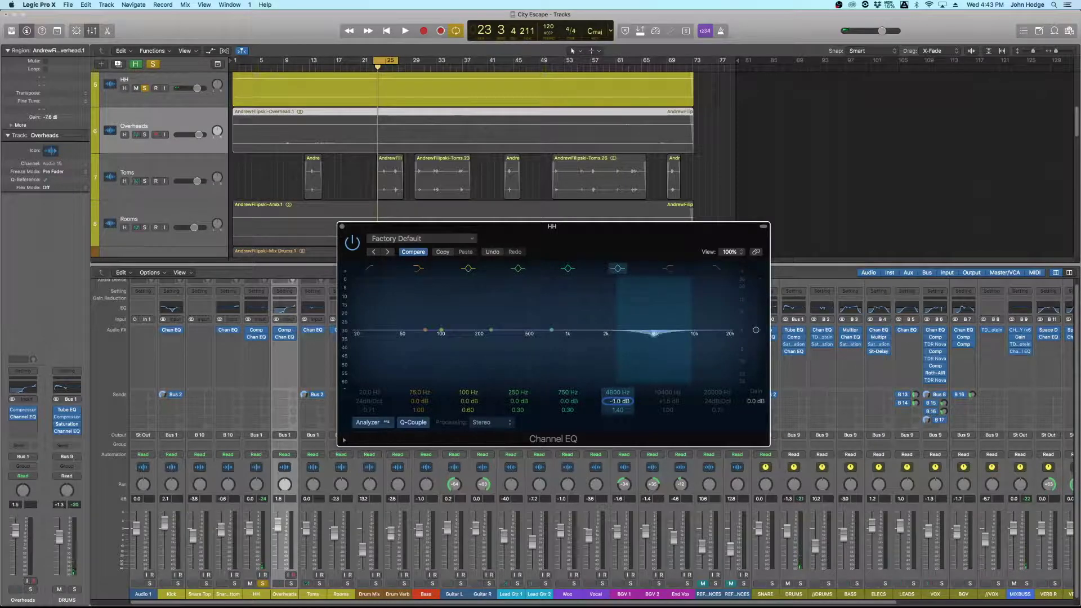
- On the soloed HH EQ, reactivate the high shelf and set the 4800 Hz band to -1.5 dB and the 750 Hz band to 1000 Hz, -1.5 dB, Q 1.20
click(668, 269)
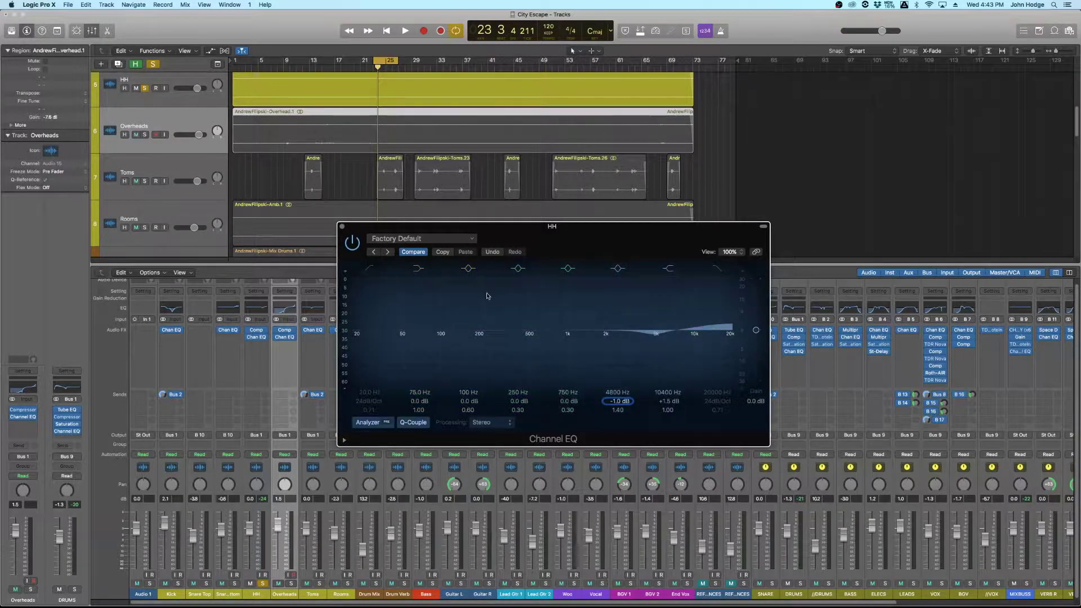
key(space)
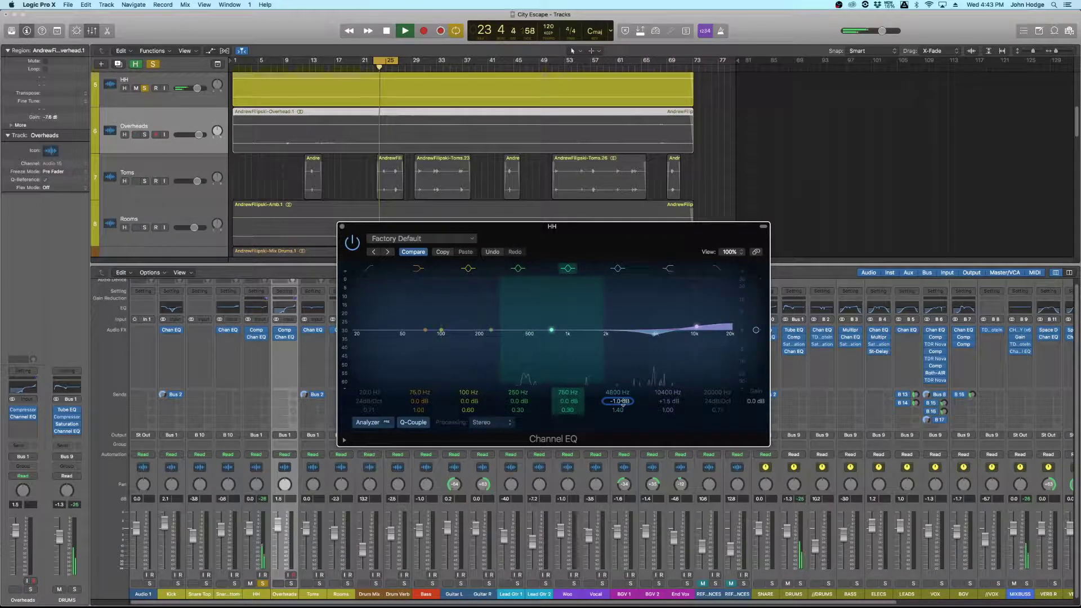
drag(551, 331, 520, 333)
mouse_move(571, 400)
mouse_down()
mouse_move(571, 411)
mouse_move(571, 360)
mouse_move(571, 409)
mouse_up()
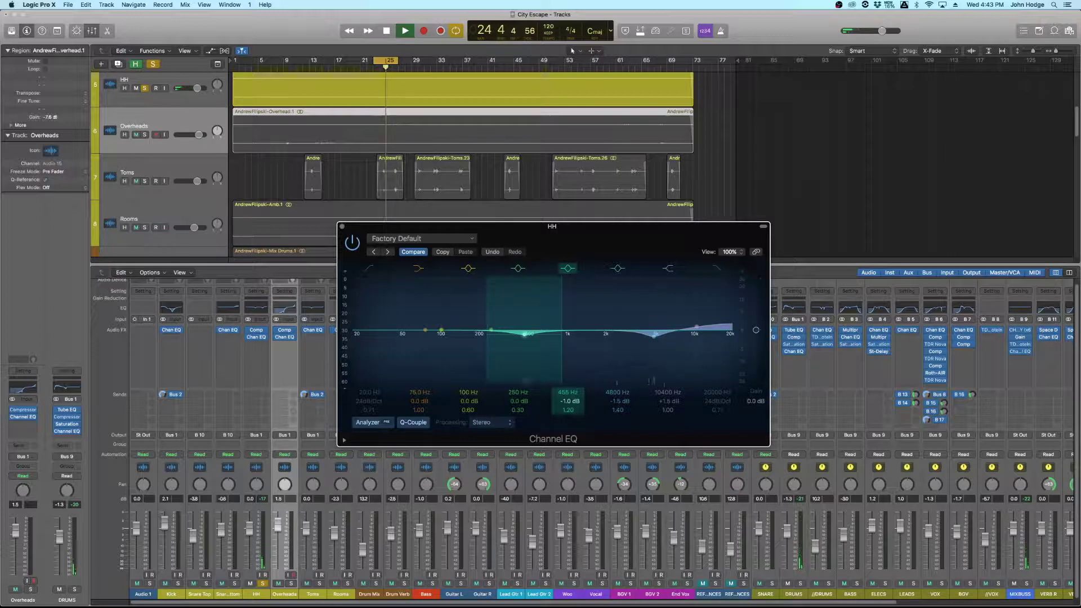
drag(574, 389, 574, 370)
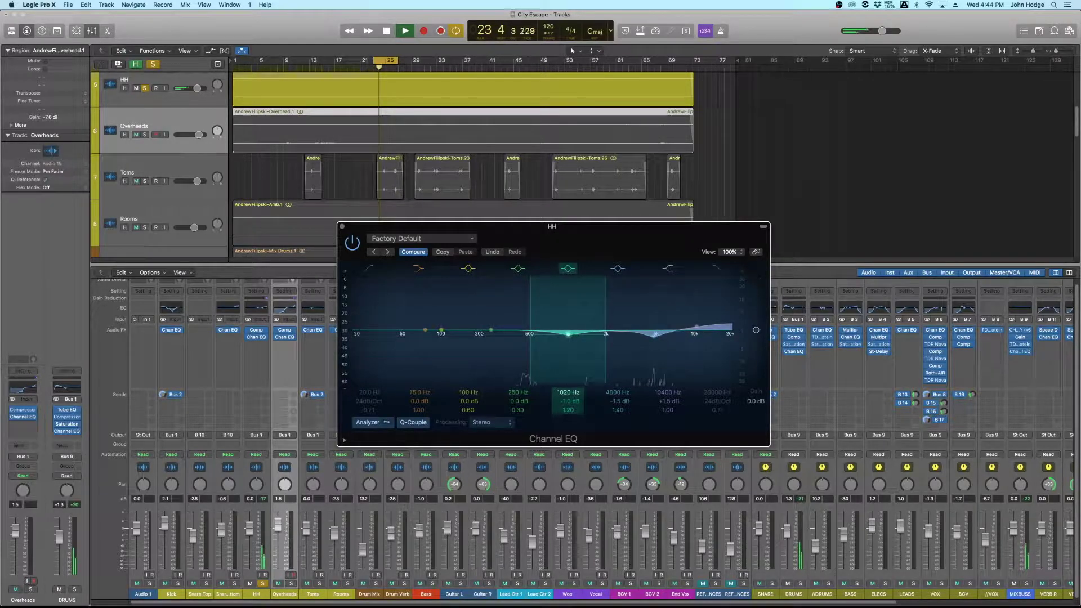
drag(573, 370, 567, 401)
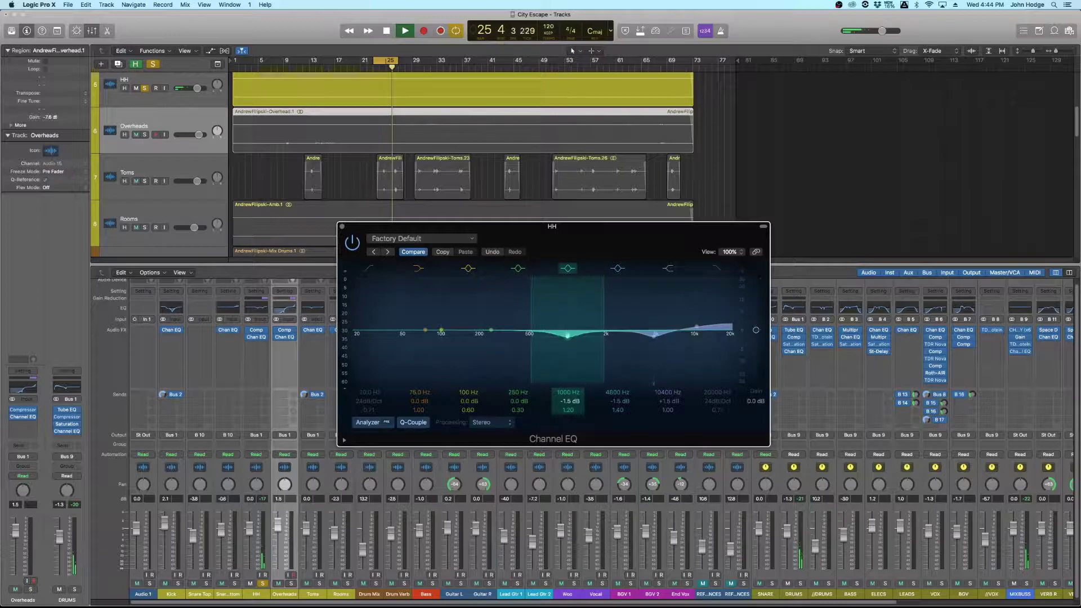
key(space)
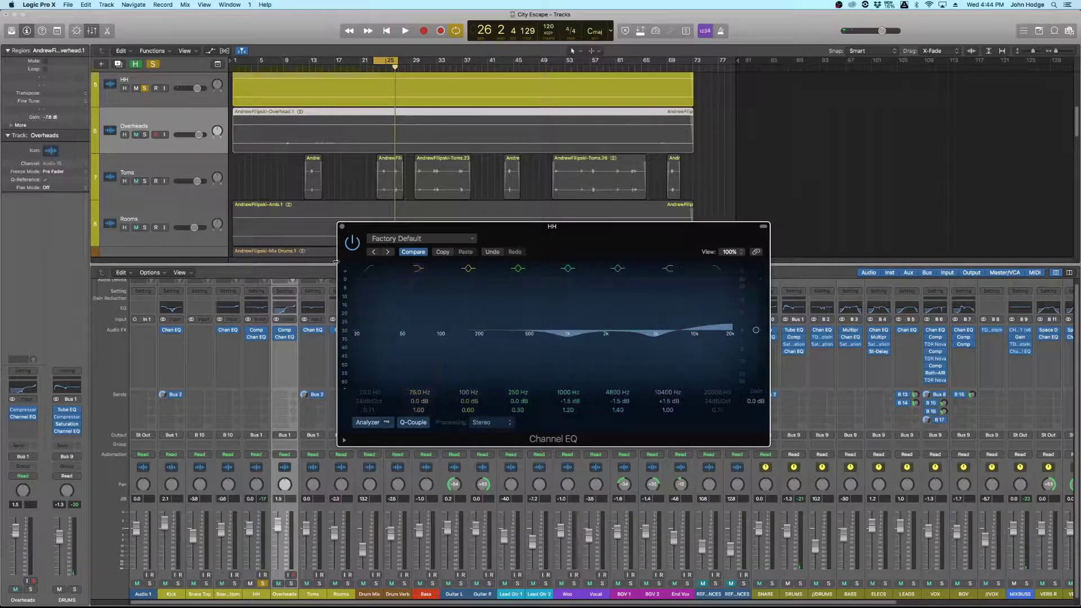
- Close the HH EQ, unsolo the hi-hat, and play the full mix with cycling off
click(341, 226)
click(262, 583)
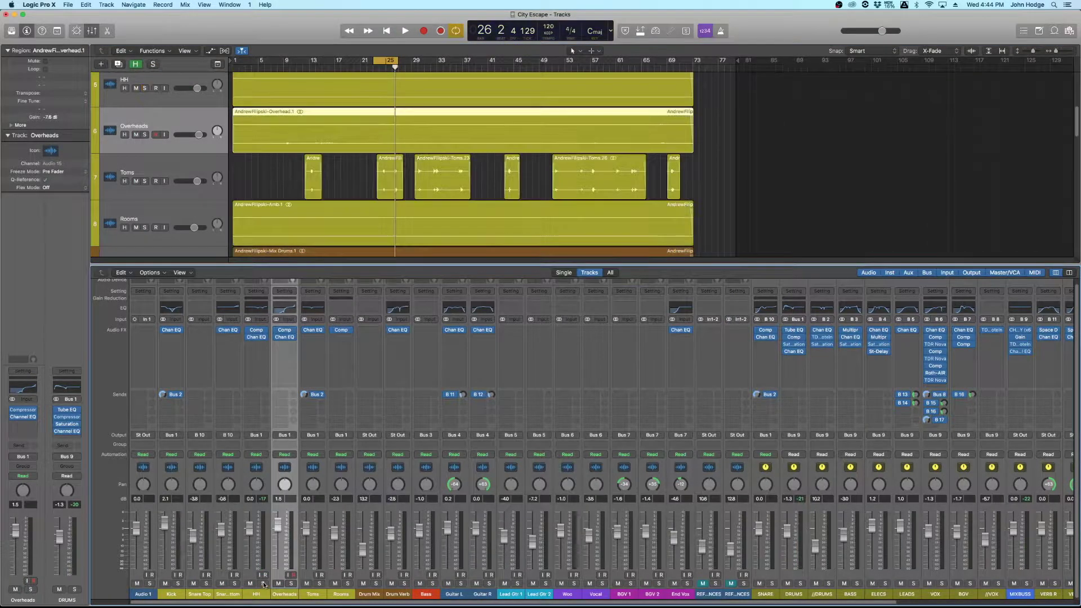
key(space)
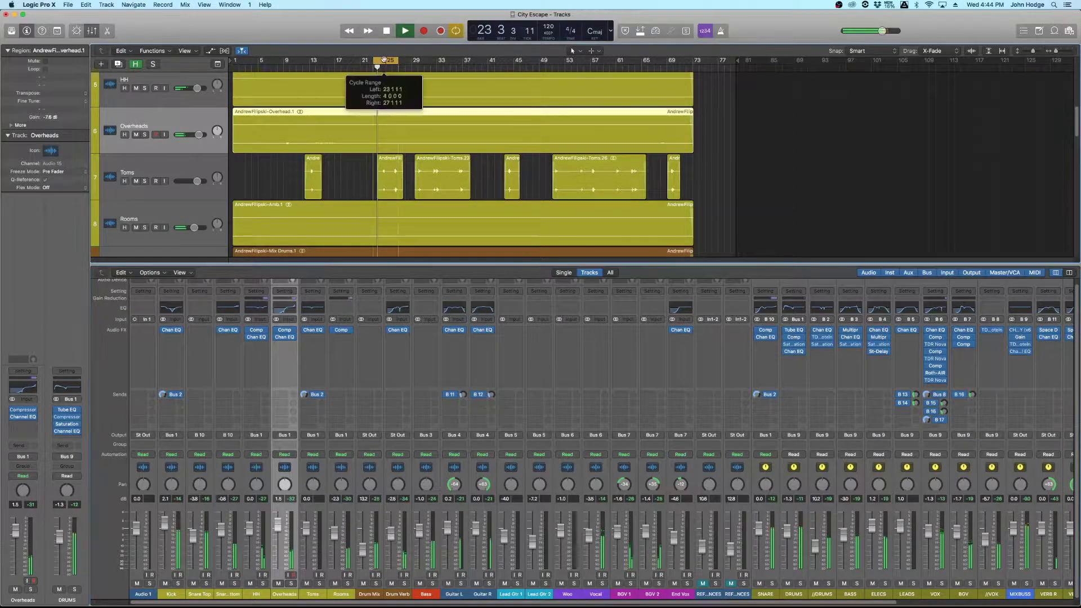
- Set the HH EQ's 10400 Hz high shelf to +4.5 dB and its 1000 Hz band to -1.0 dB during playback, and close the EQ
click(256, 307)
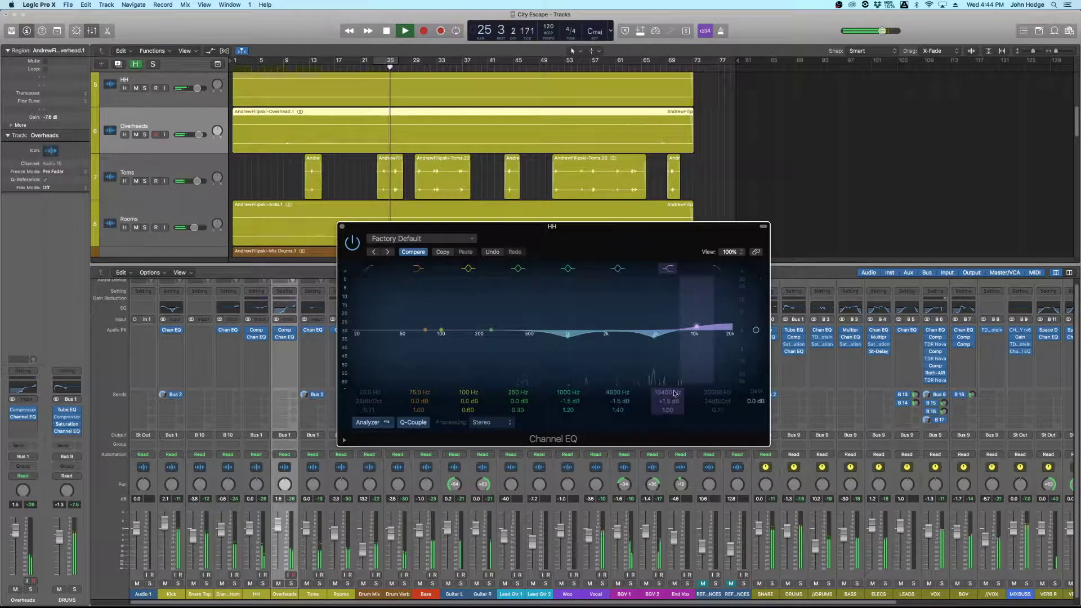
scroll(669, 401, up, 8)
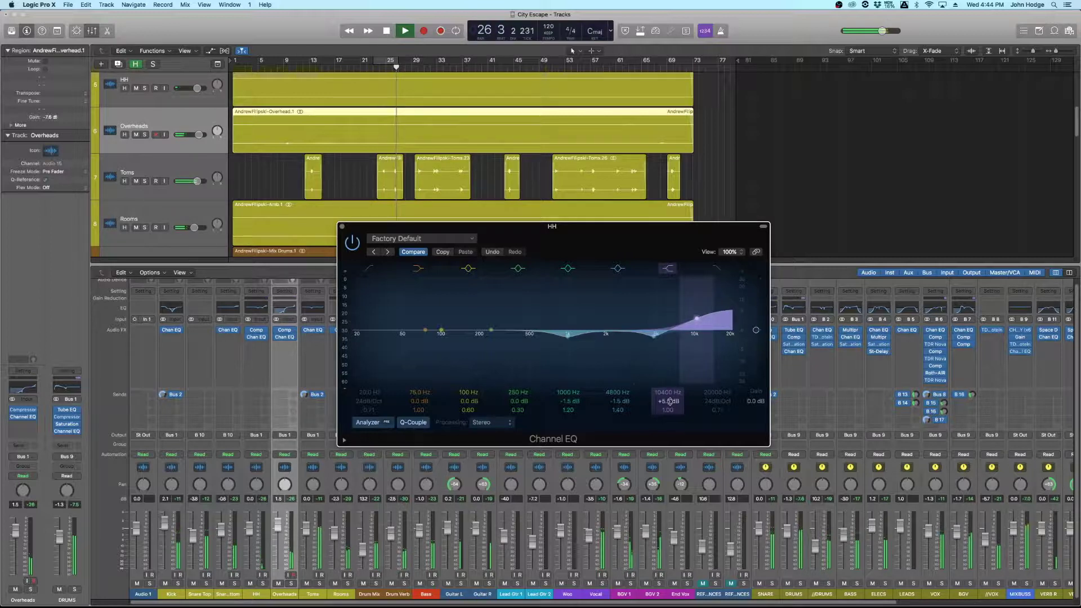
scroll(670, 401, down, 2)
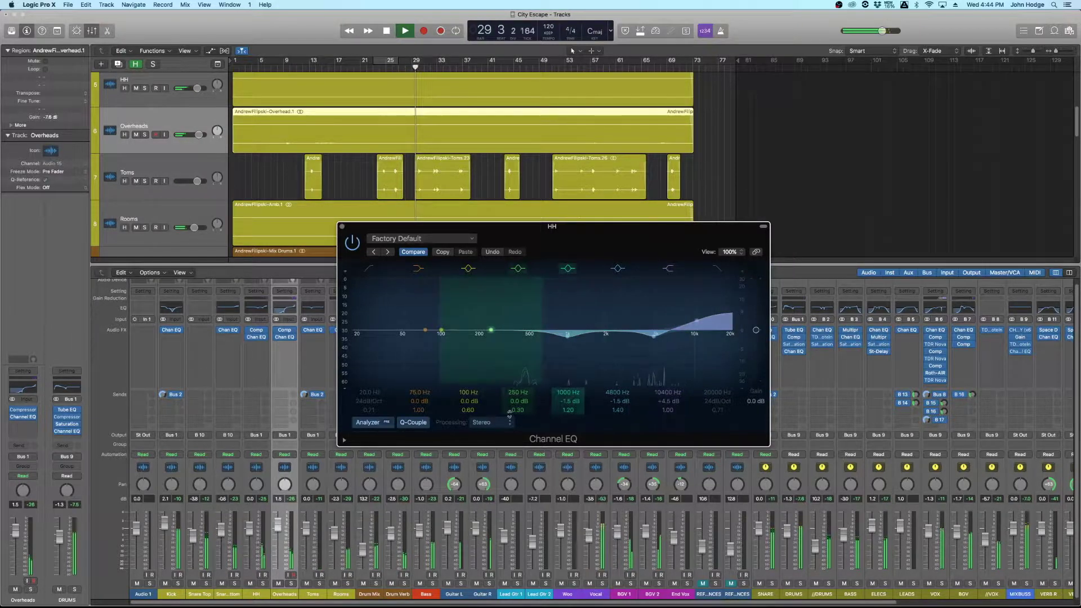
drag(570, 401, 571, 398)
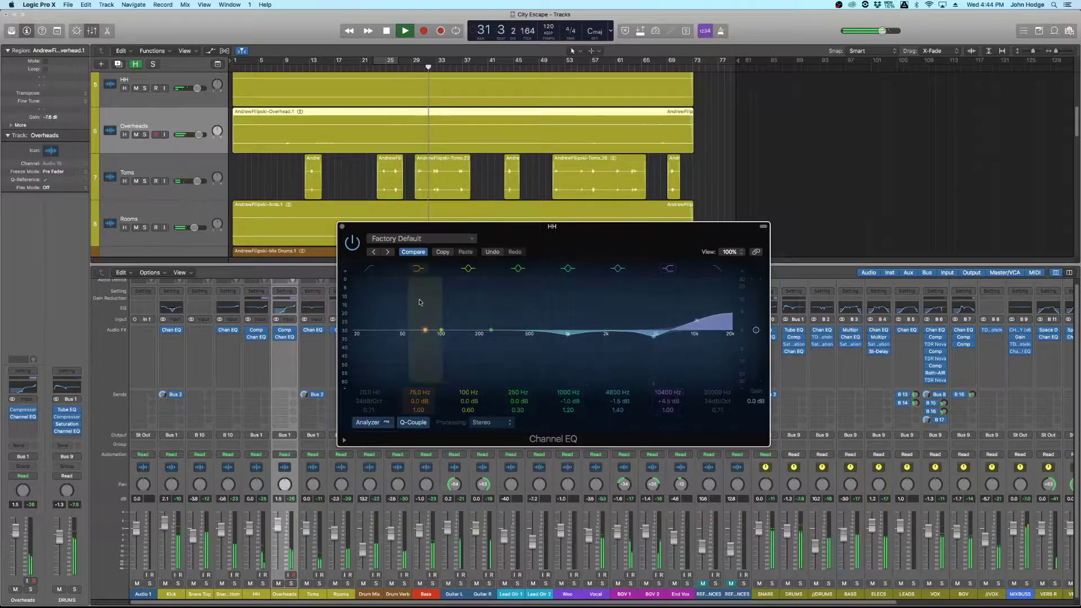
click(342, 226)
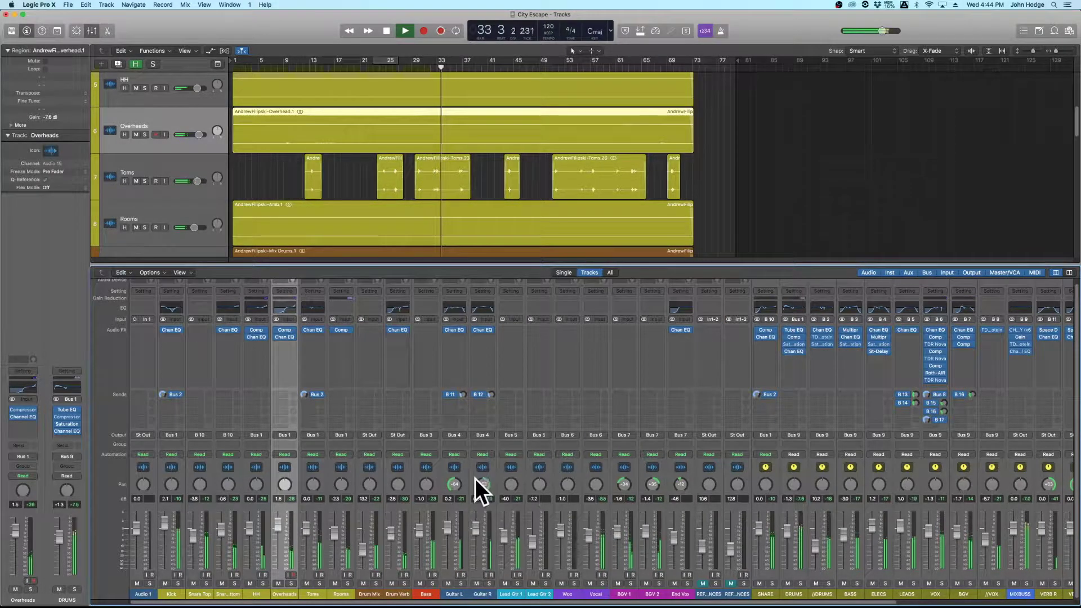
- Stop playback, open the MIXBUSS Channel EQ clear of its channel strip, and check its Side and Mid curves
scroll(634, 459, right, 6)
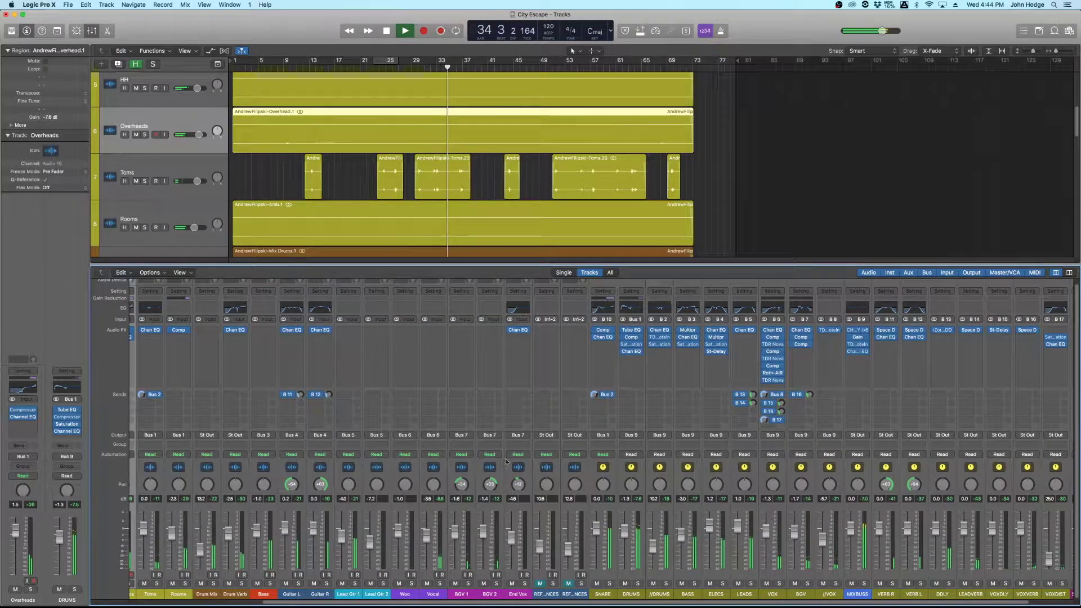
scroll(508, 447, right, 2)
key(space)
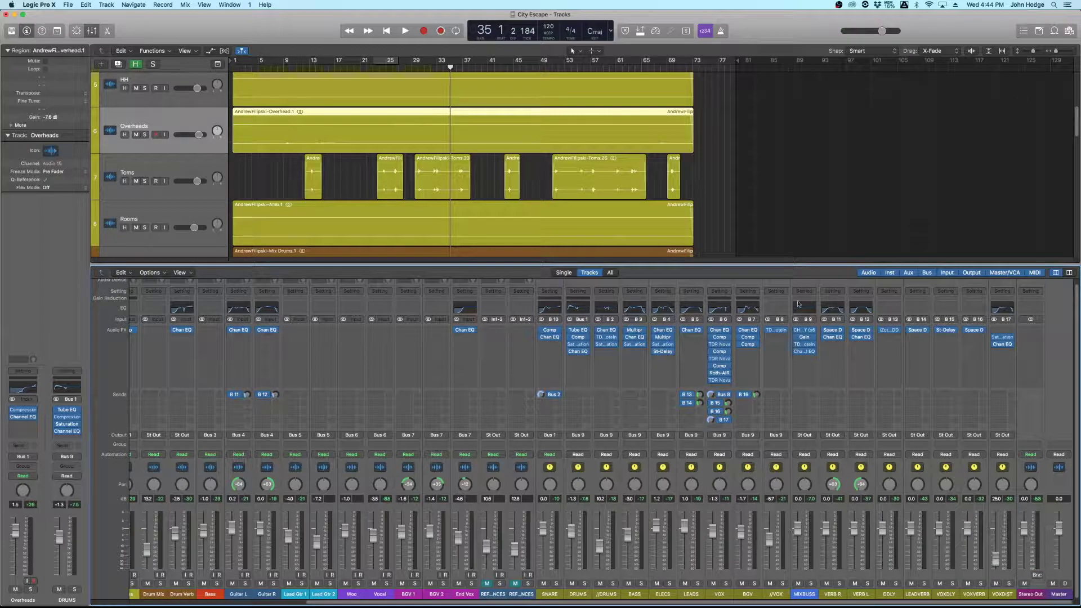
click(805, 351)
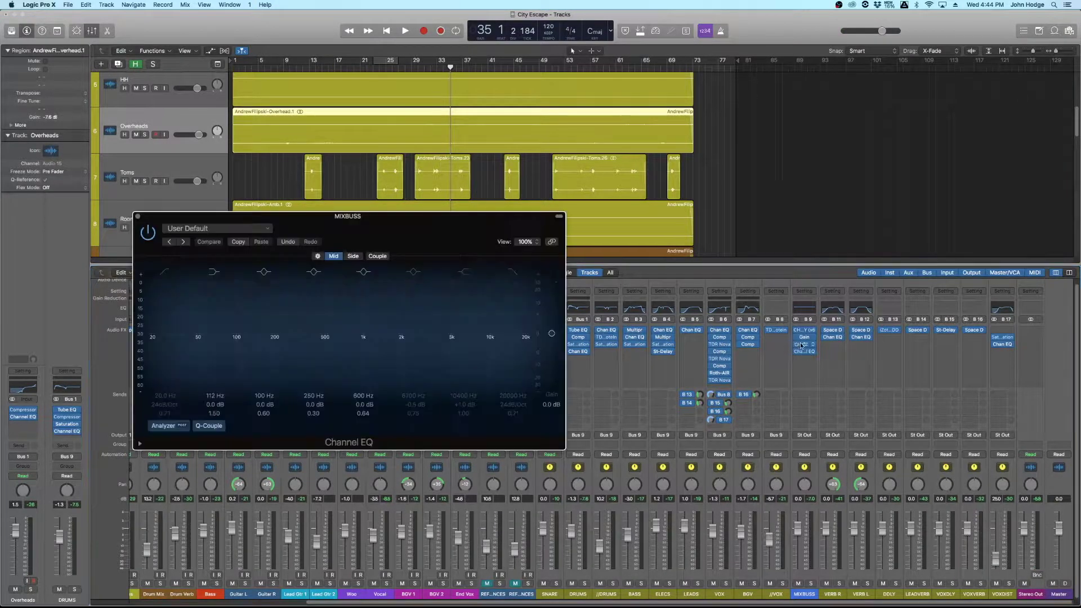
drag(360, 227, 425, 219)
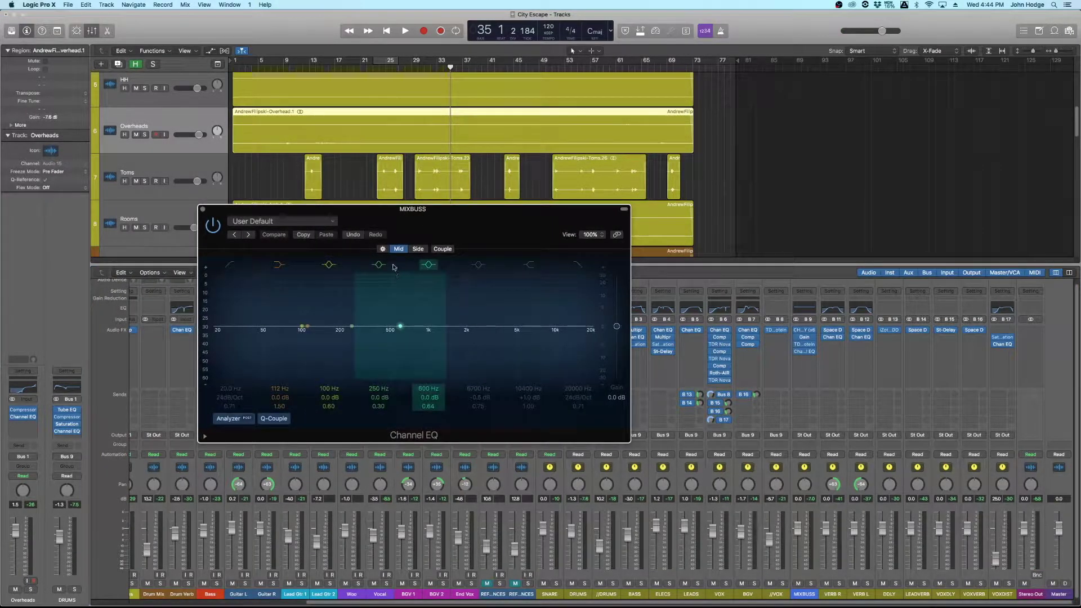
click(411, 249)
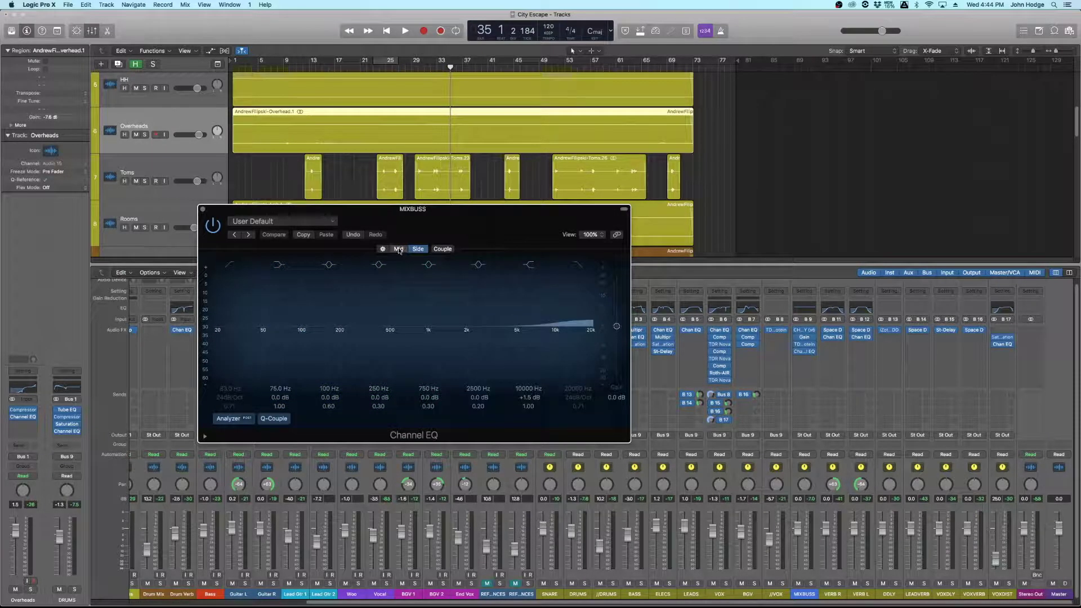
click(398, 250)
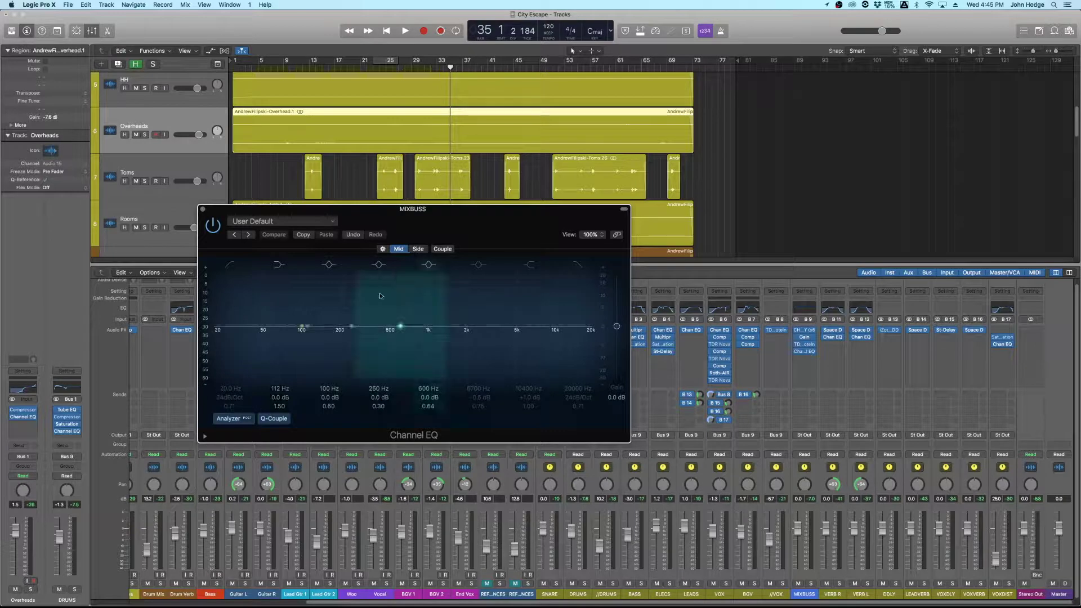
- Play the mix from bar 15 and activate the MIXBUSS EQ's Side low cut at 83 Hz, 24 dB/Oct
click(322, 68)
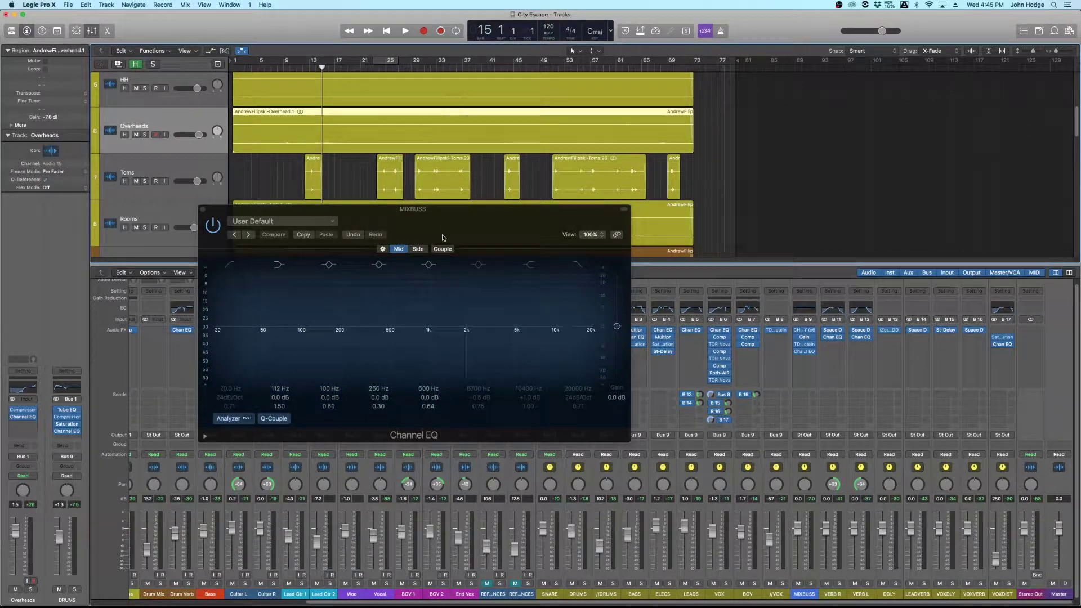
key(space)
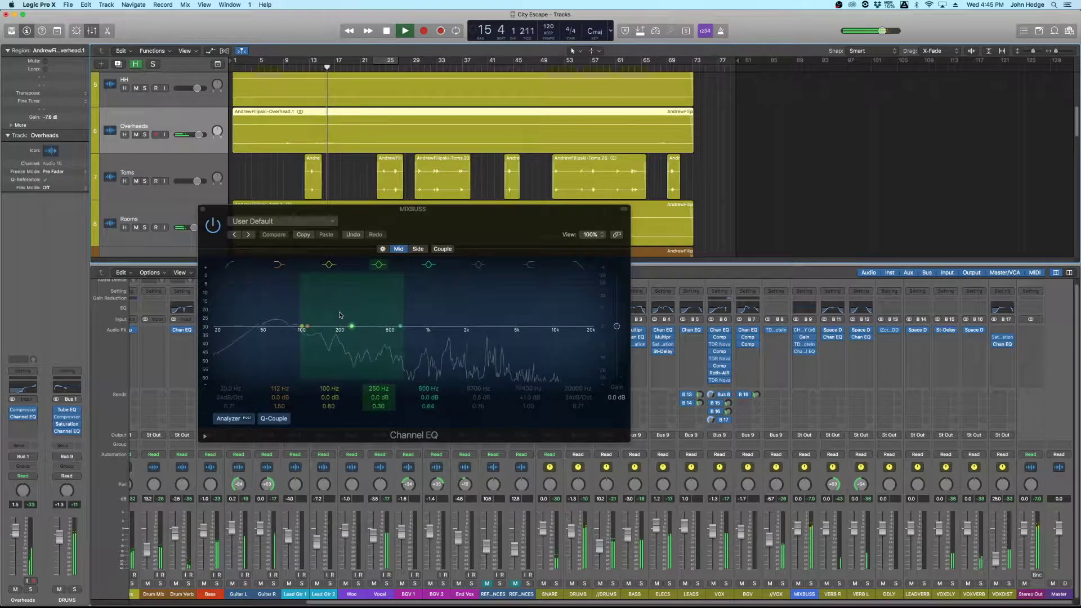
click(417, 248)
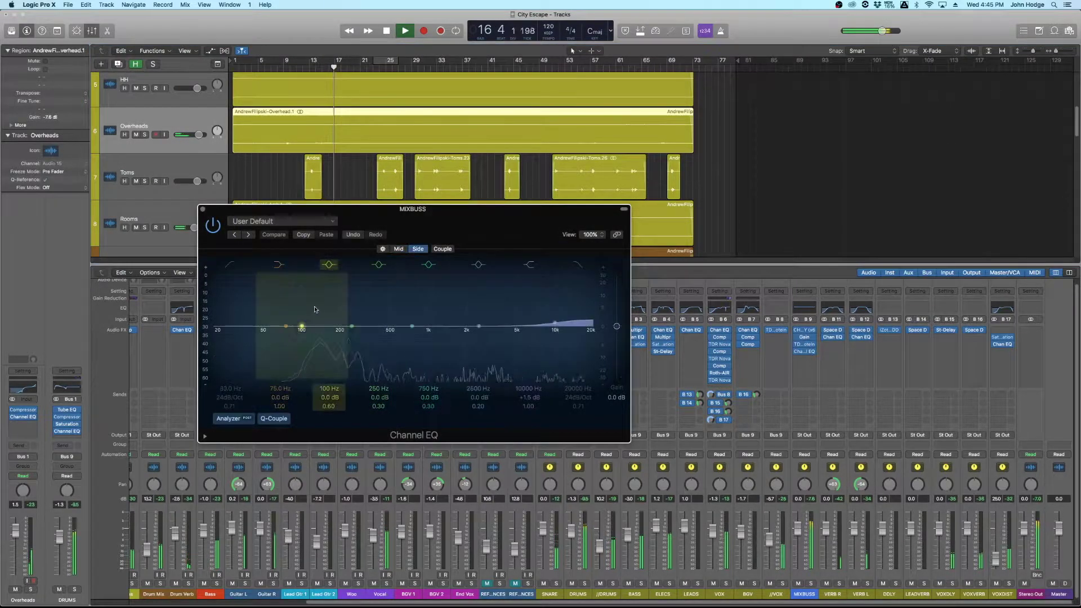
key(space)
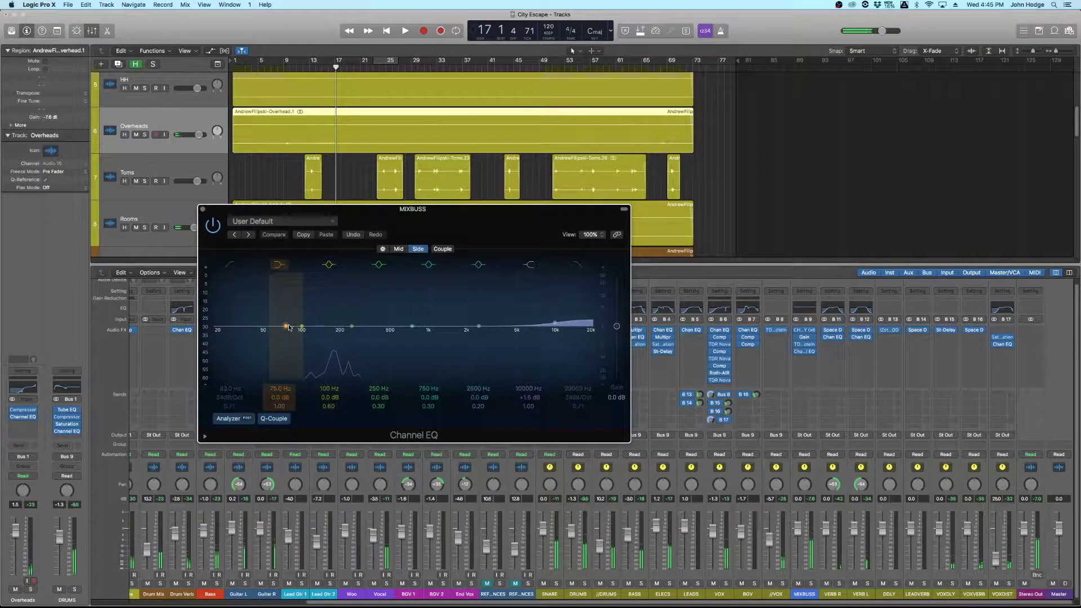
click(229, 264)
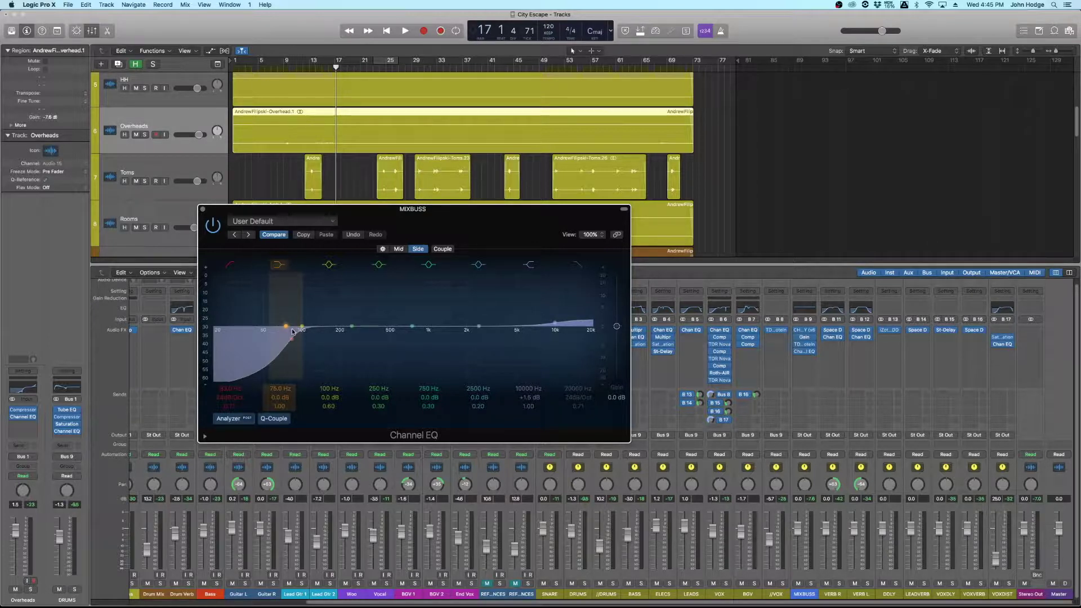
key(space)
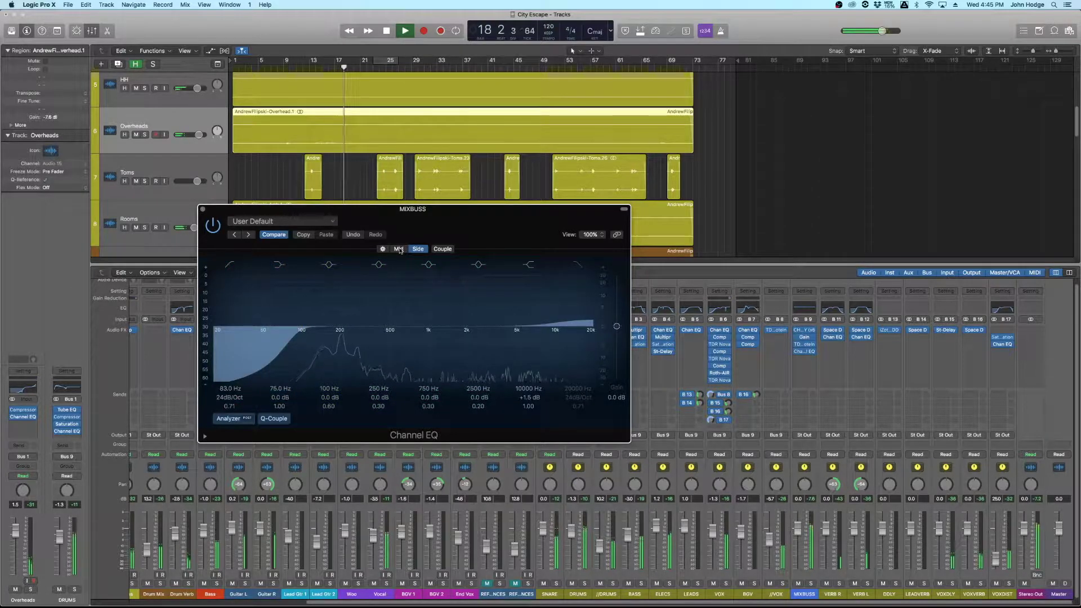
- Boost the MIXBUSS EQ's Mid low shelf at 112 Hz to +1.5 dB with Q 1.50 while the mix plays
click(399, 249)
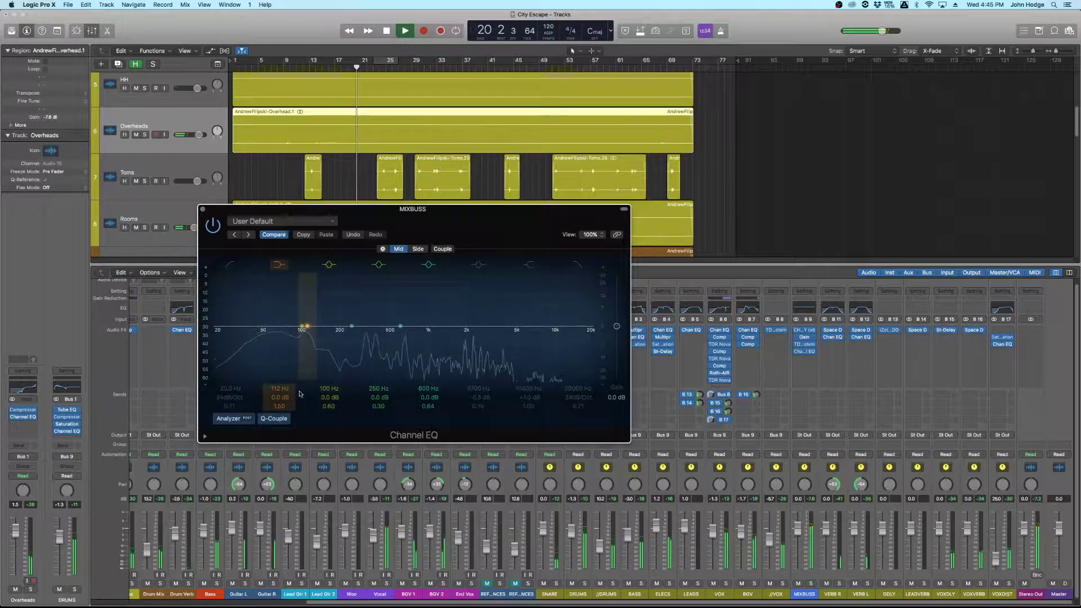
drag(287, 395, 287, 387)
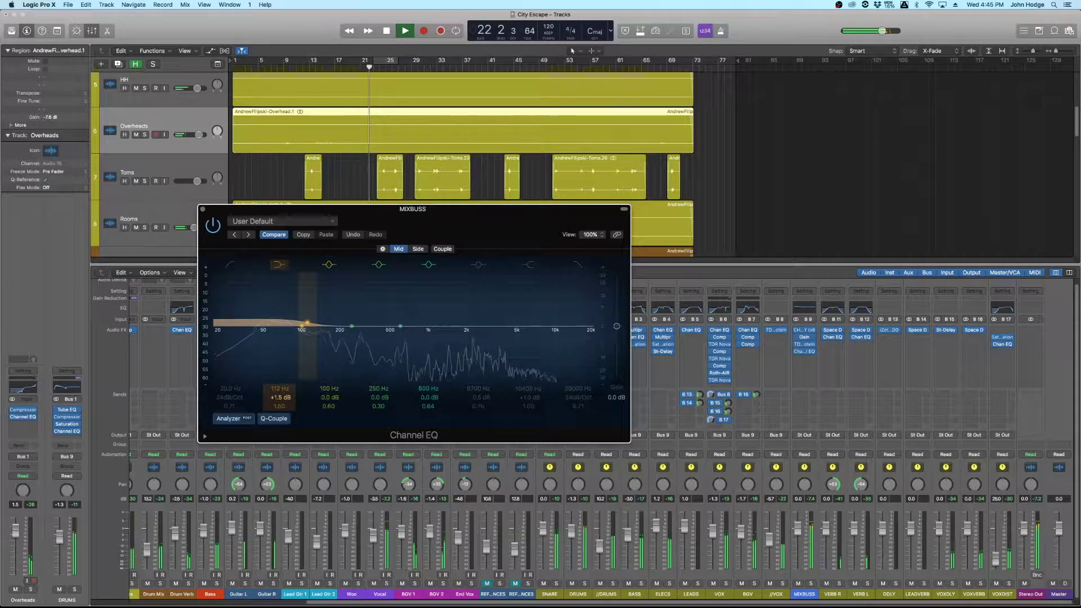
drag(287, 395, 287, 398)
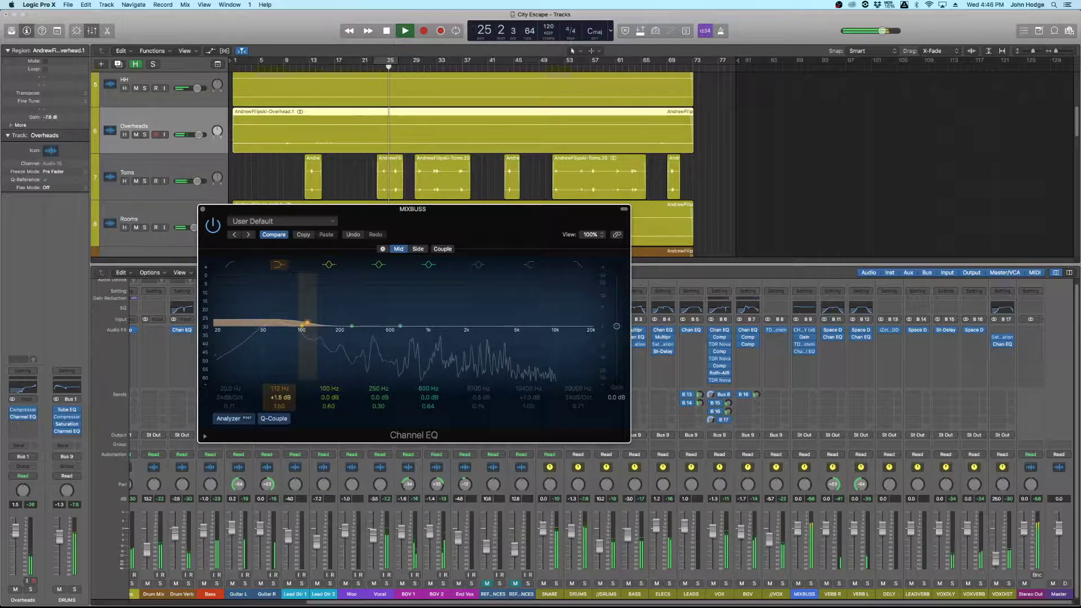
drag(284, 403, 284, 399)
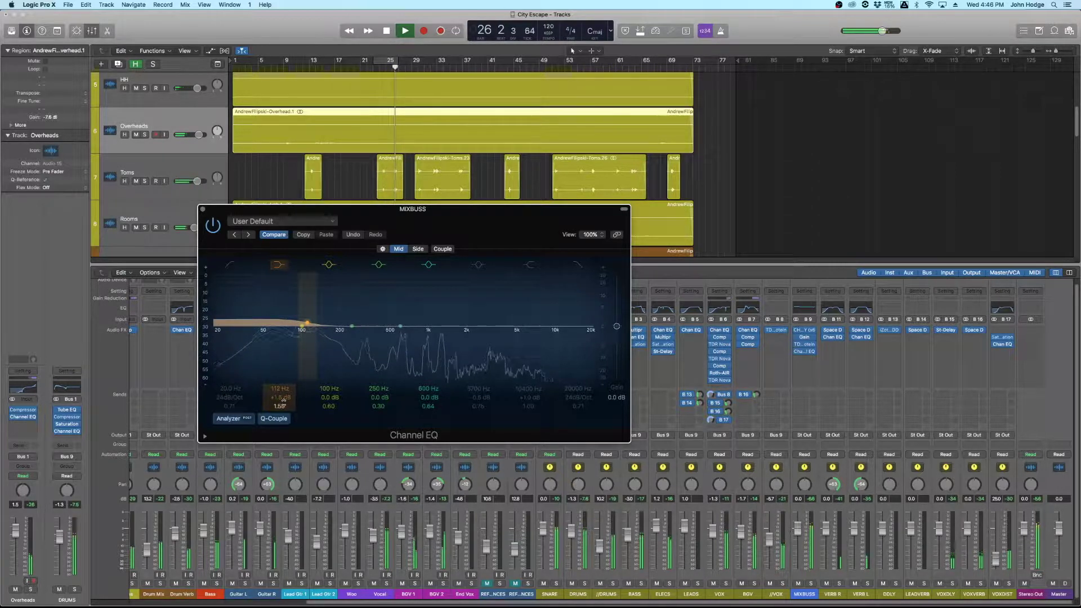
key(space)
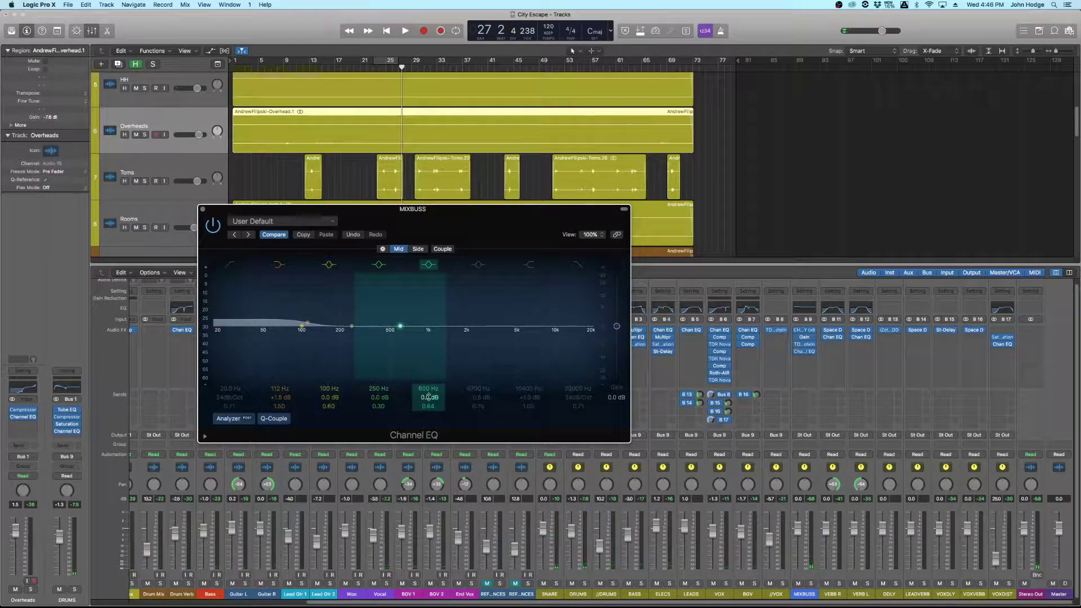
- Retune the MIXBUSS EQ's Mid 600 Hz band to 345 Hz with Q 1.60, and boost it to +7.0 dB
key(space)
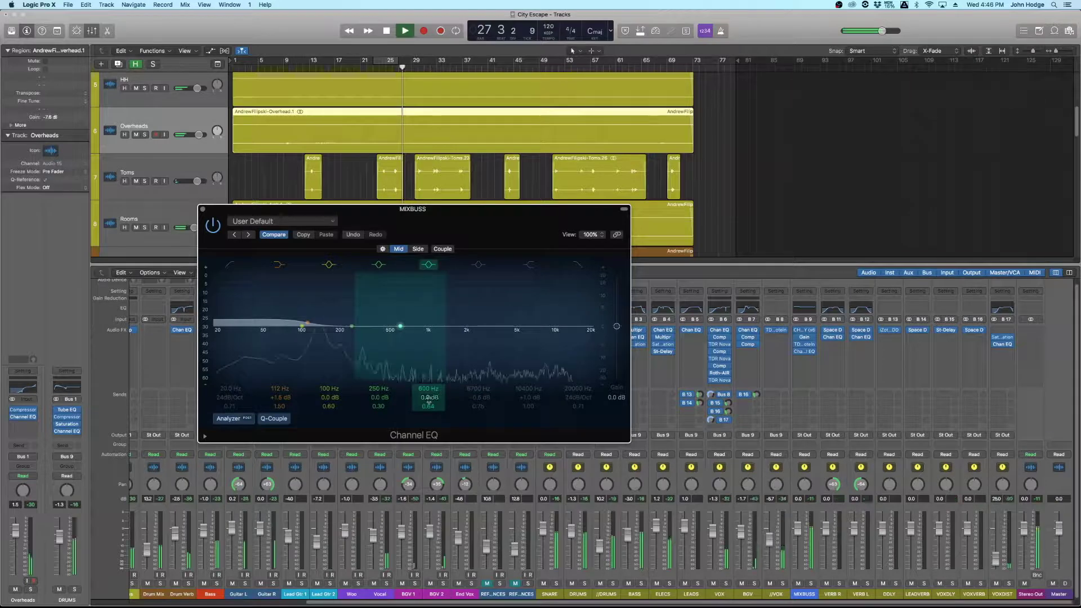
drag(428, 396, 428, 393)
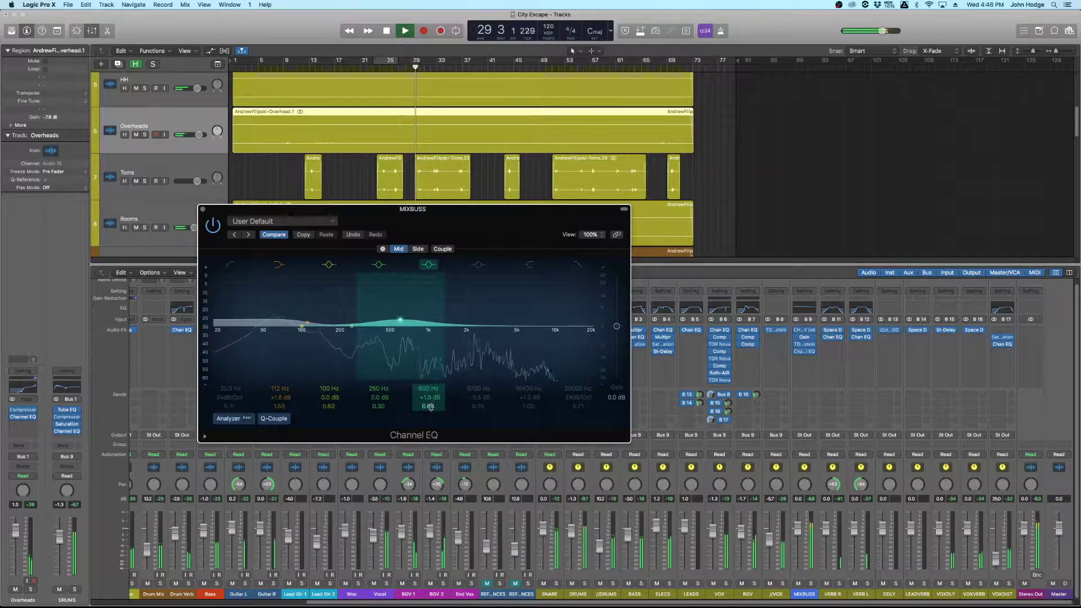
mouse_move(428, 406)
mouse_down()
mouse_move(432, 392)
mouse_move(432, 407)
mouse_up()
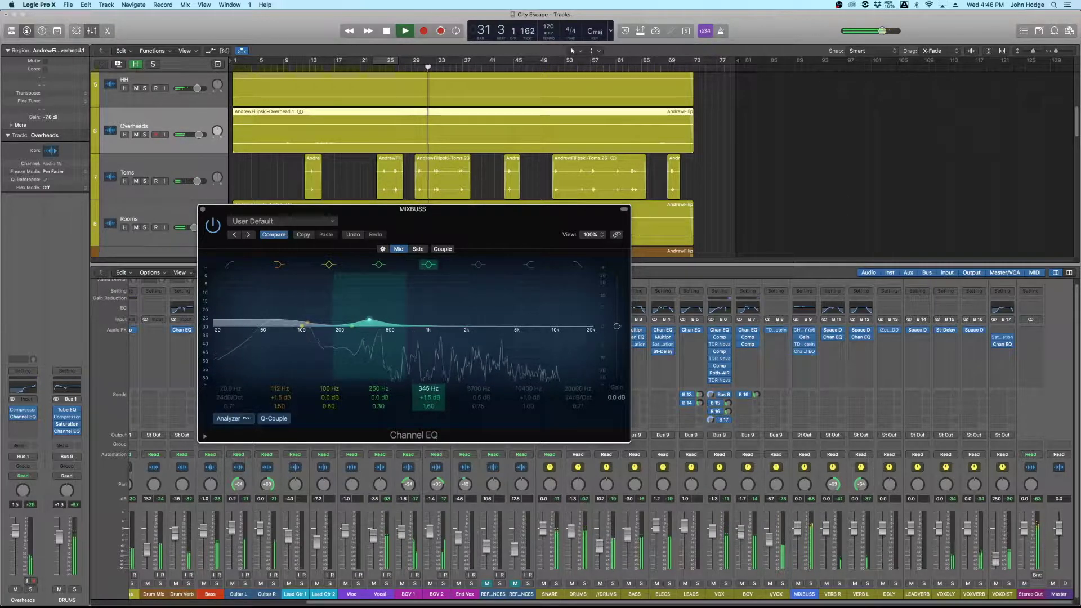
key(space)
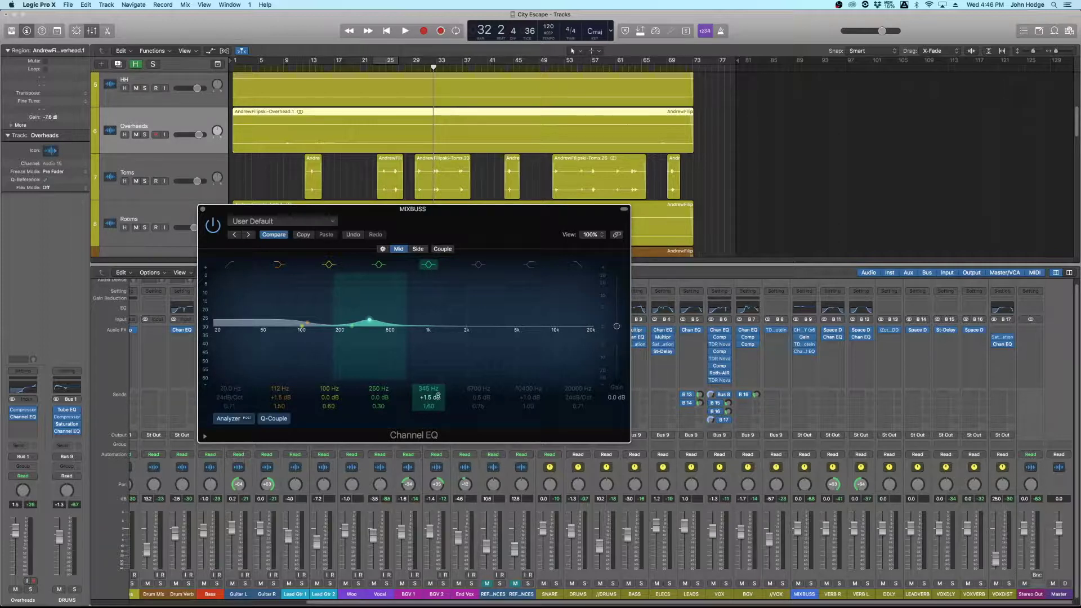
drag(430, 397, 430, 383)
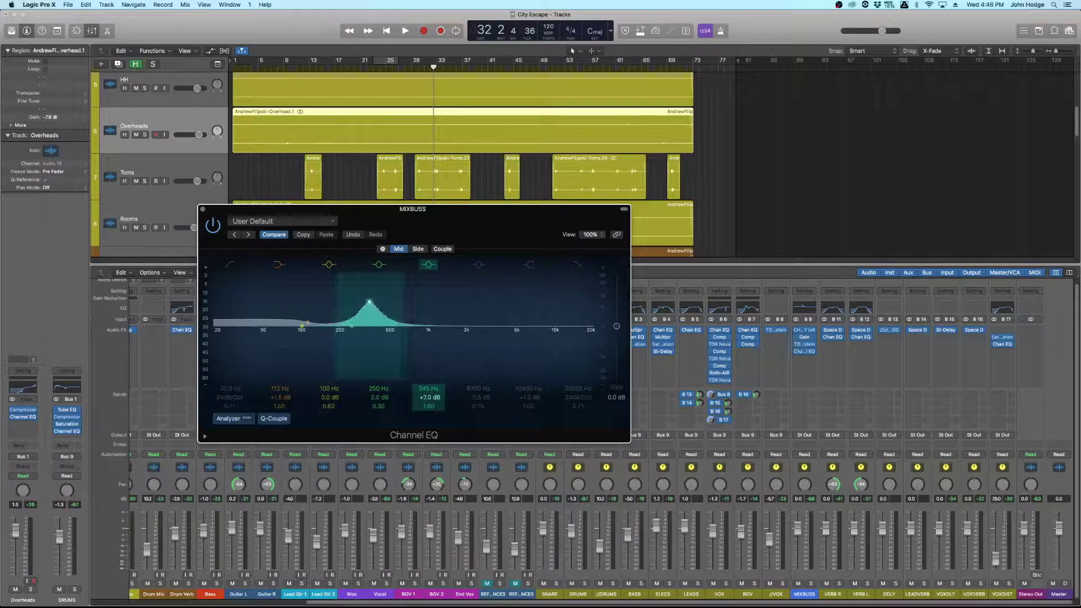
- Retune the MIXBUSS EQ's Mid 345 Hz band to 600 Hz at +1.5 dB with Q 1.20 while auditioning the mix
key(space)
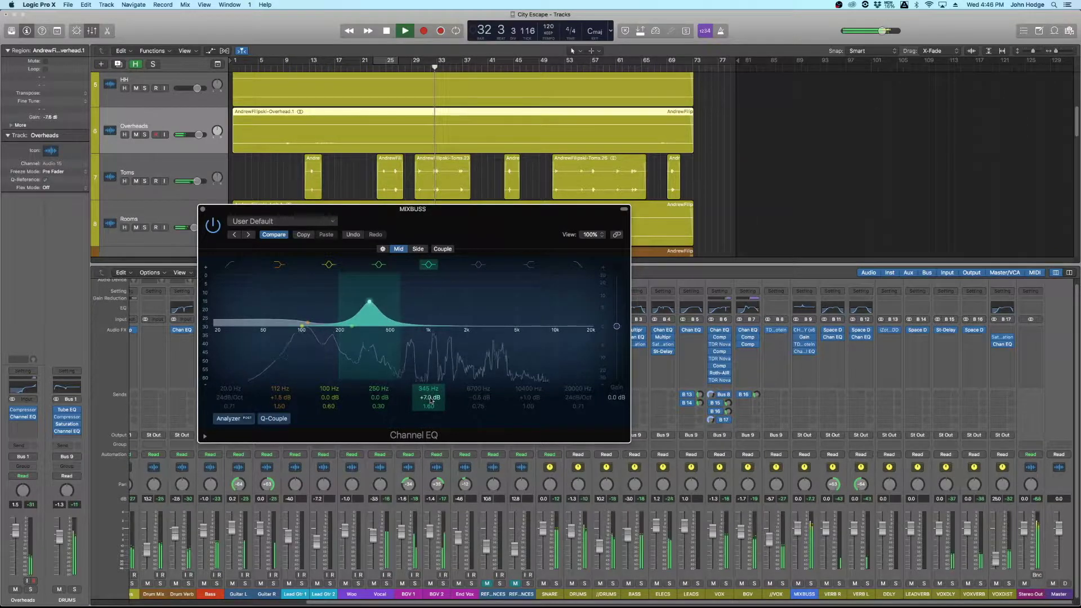
click(409, 73)
drag(428, 398, 428, 390)
key(space)
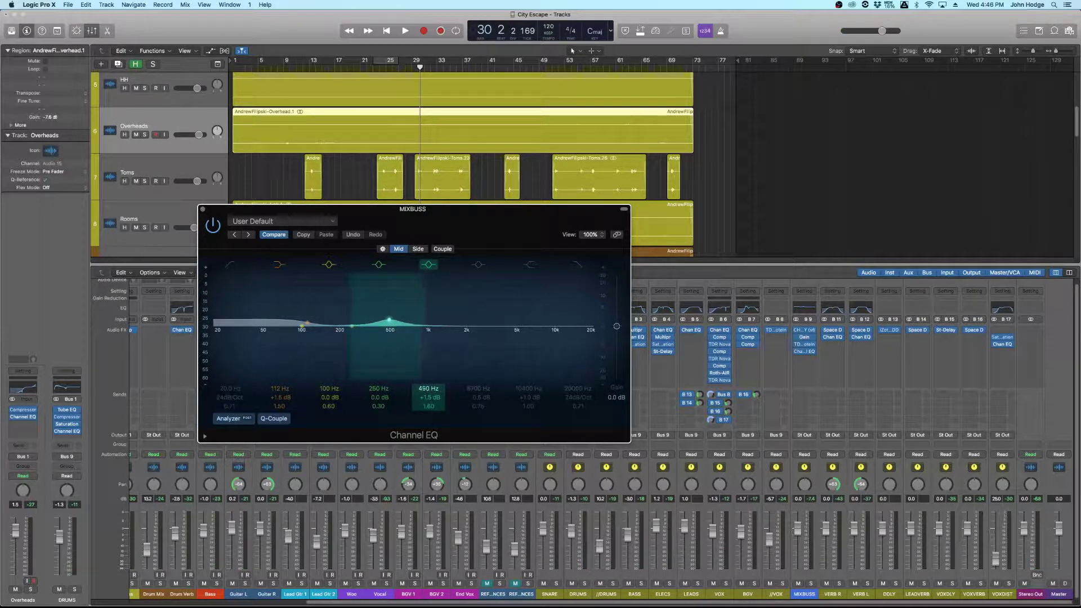
key(space)
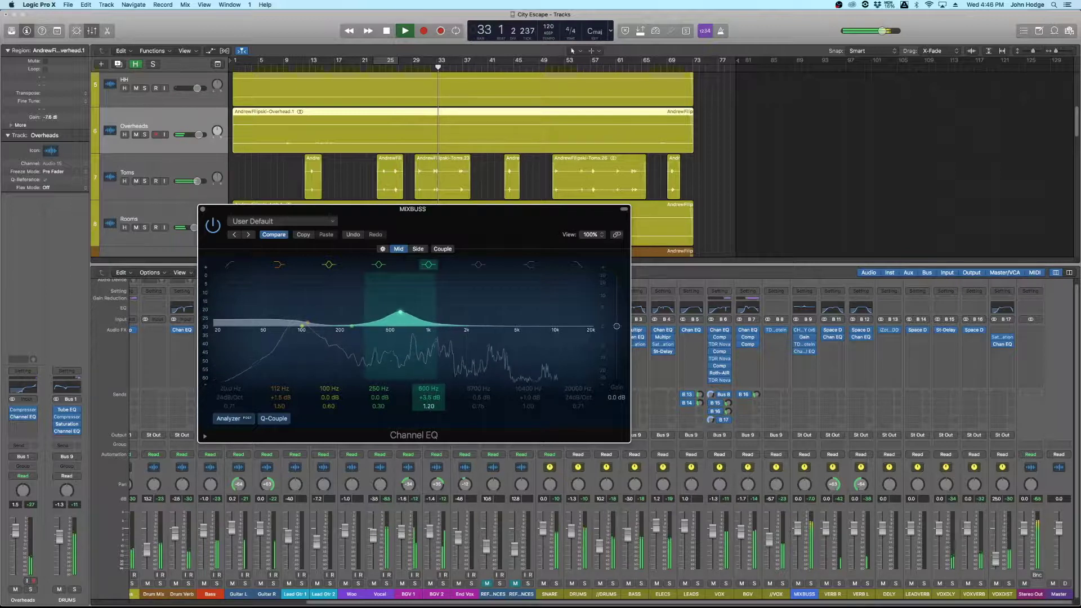
drag(433, 399, 434, 411)
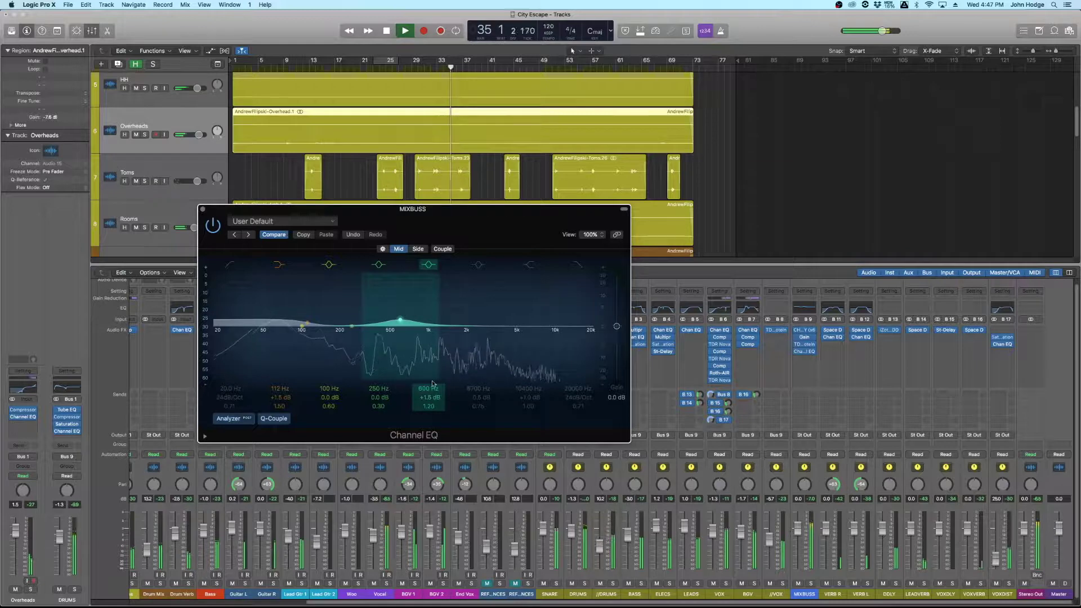
- Compare the playing mix with the Mid 600 Hz band bypassed and active, leave it active, and close the MIXBUSS EQ
click(429, 265)
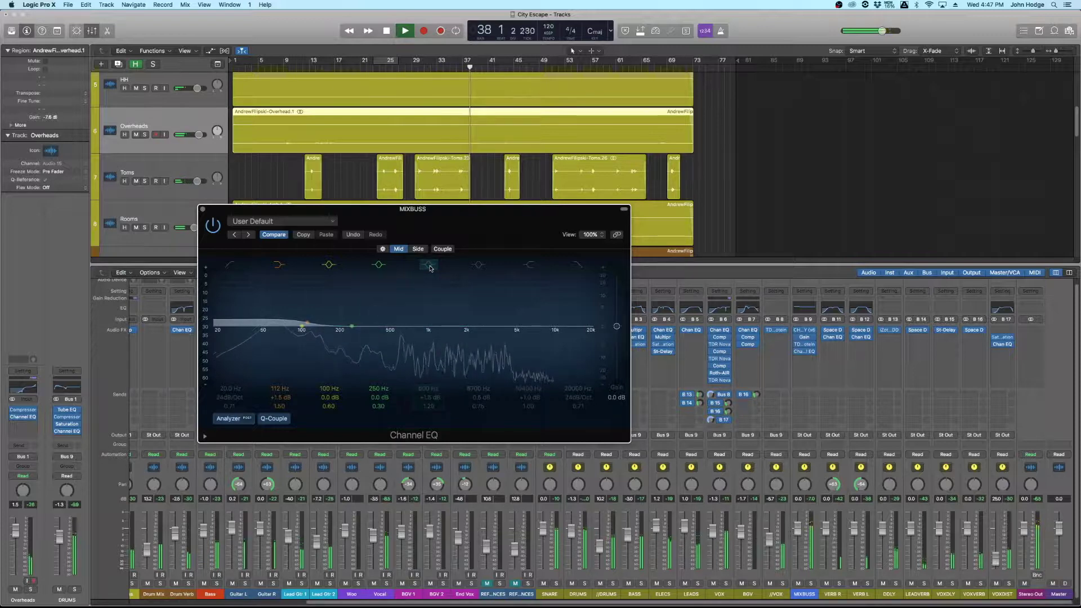
click(430, 268)
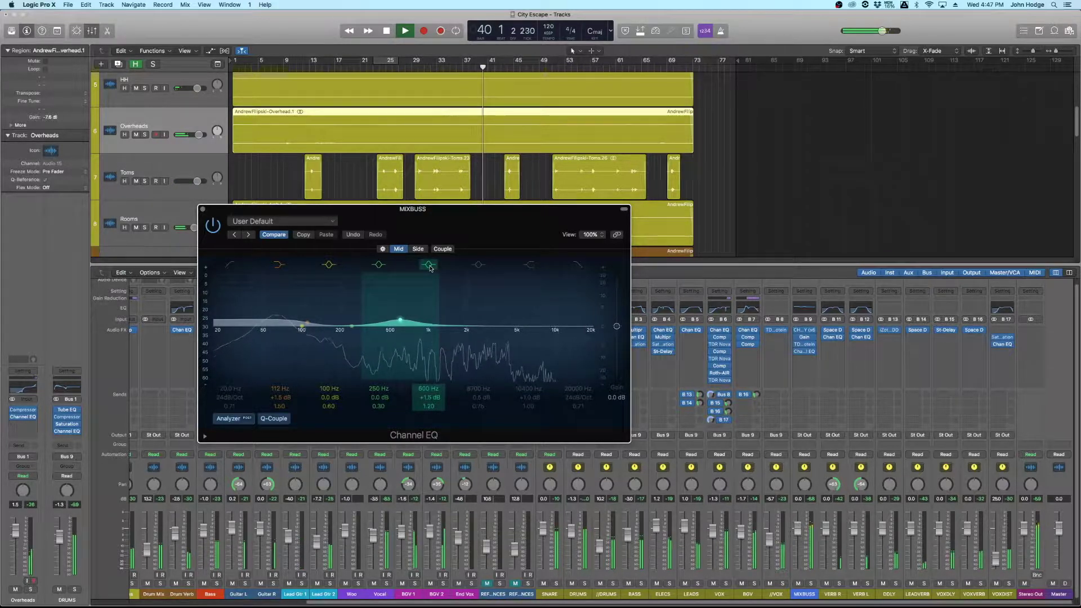
key(space)
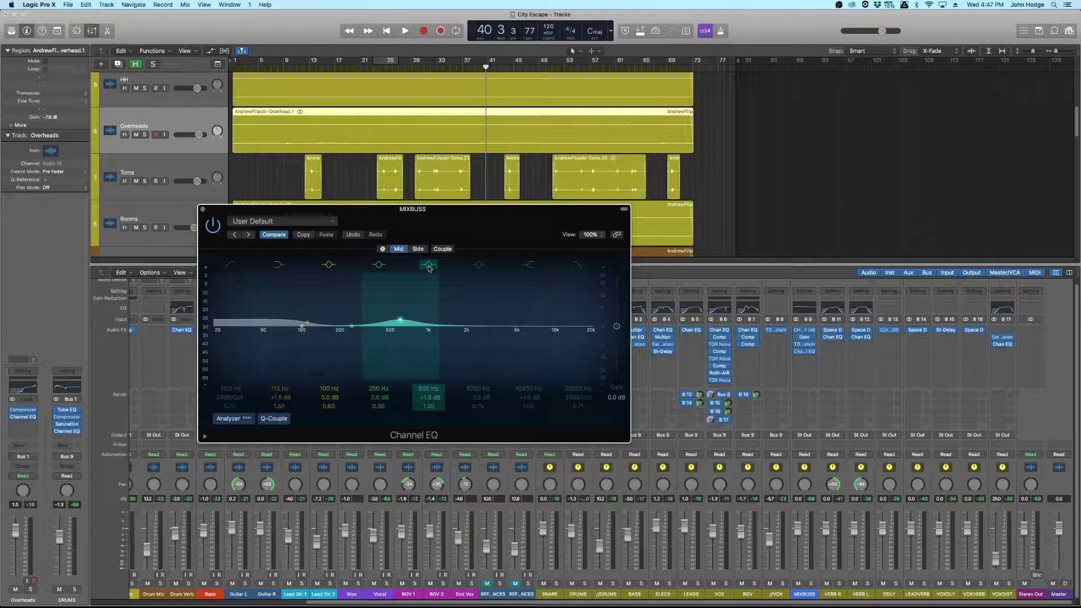
click(428, 265)
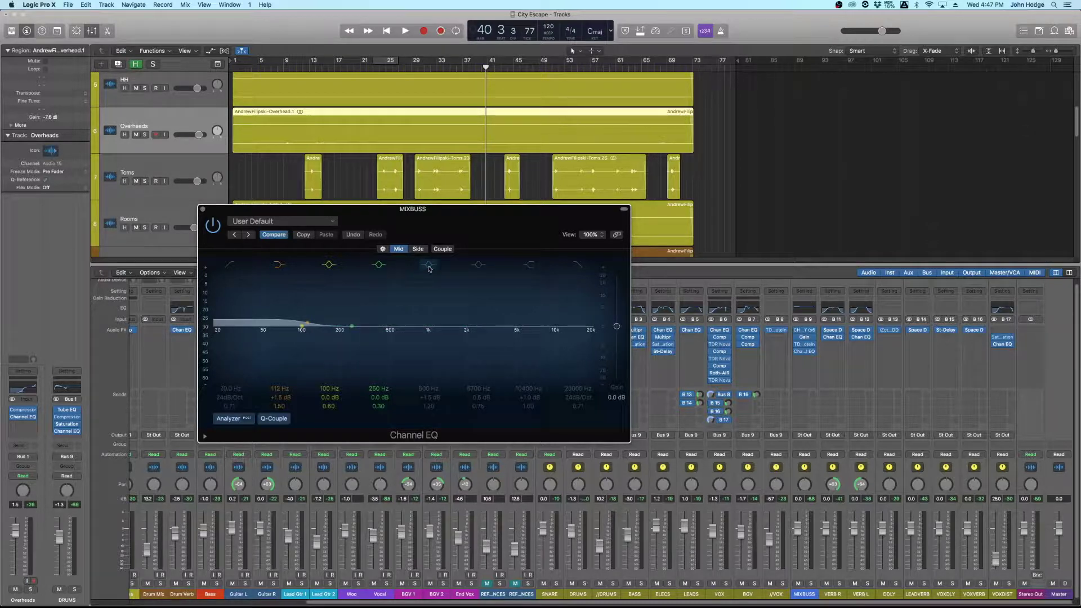
key(space)
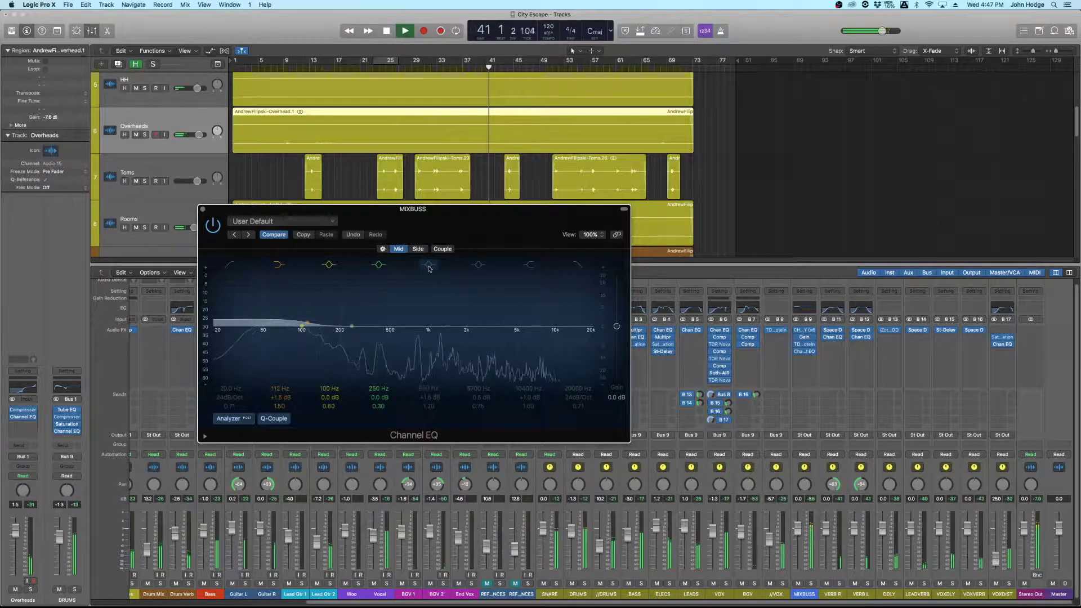
click(428, 265)
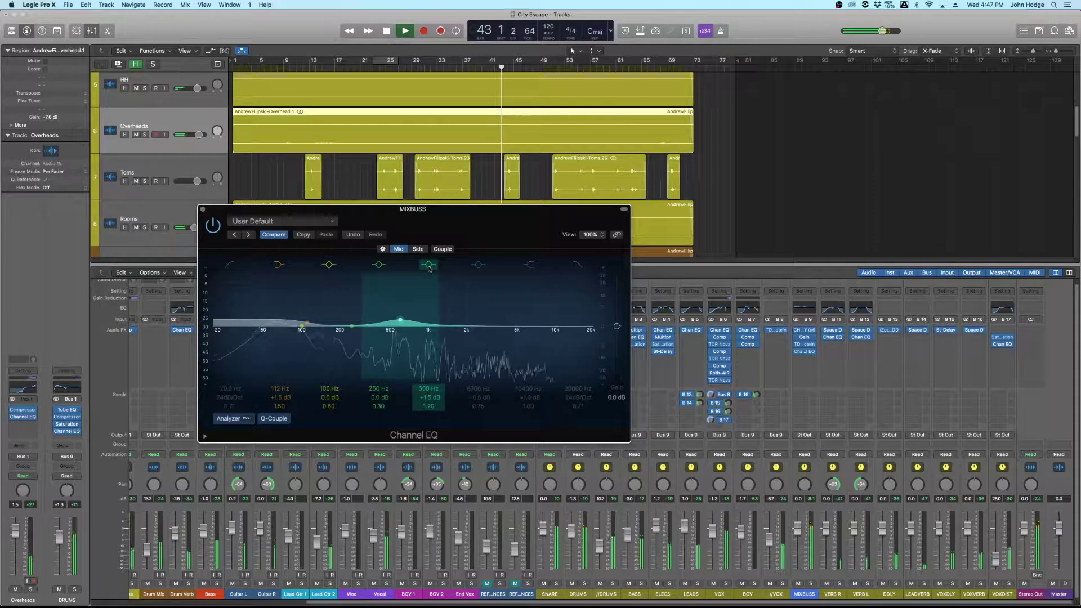
click(428, 267)
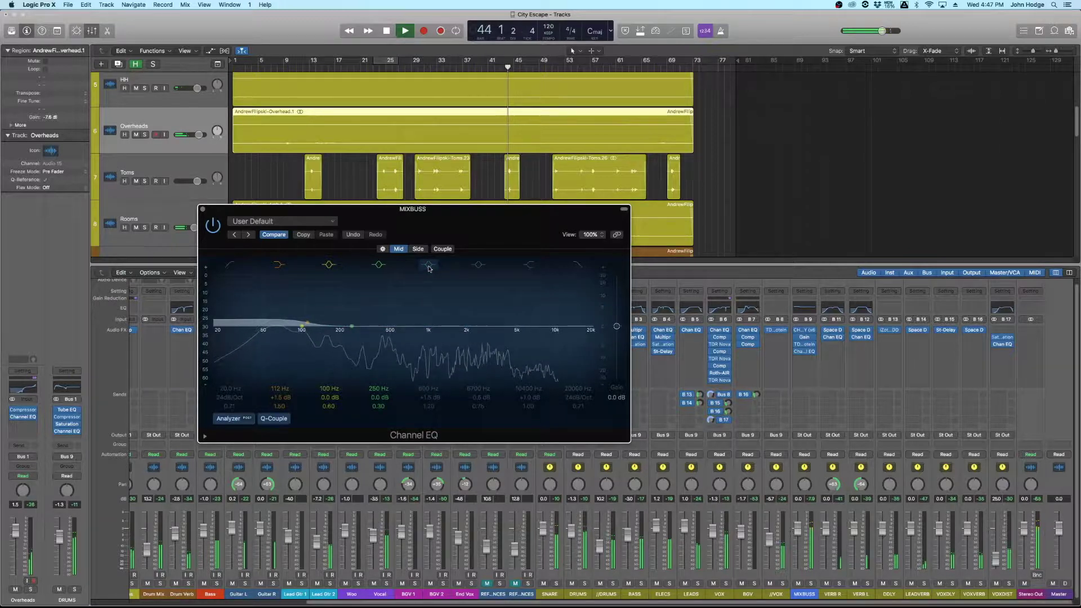
click(428, 266)
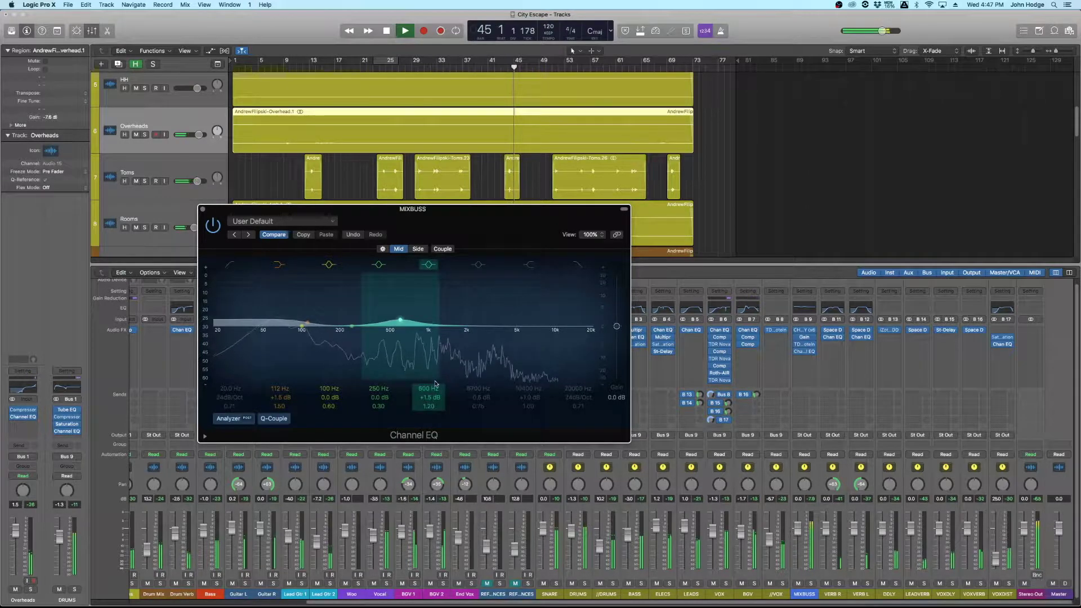
click(431, 269)
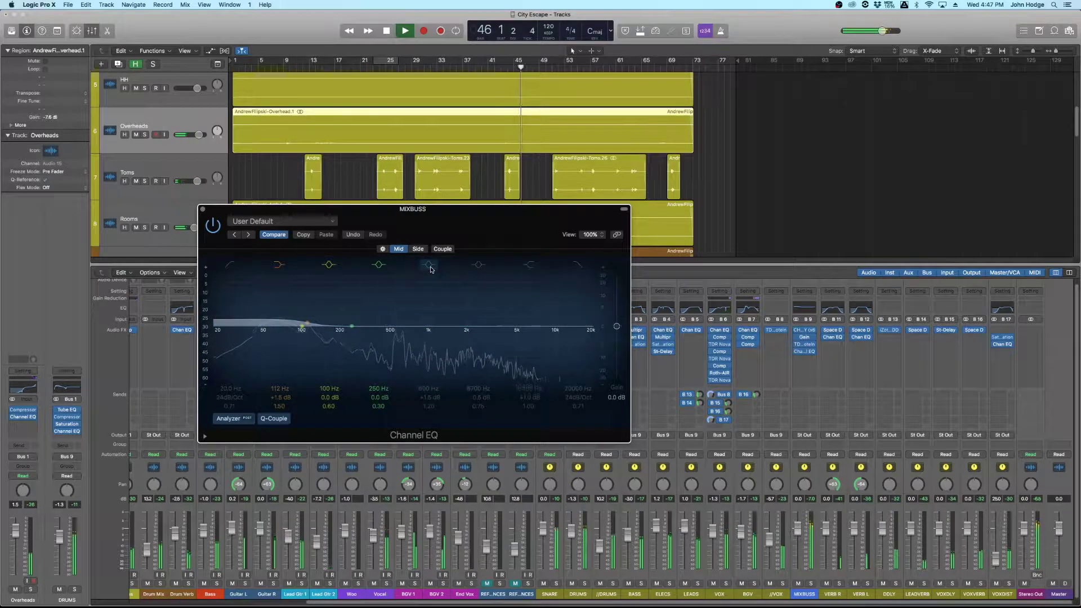
click(430, 269)
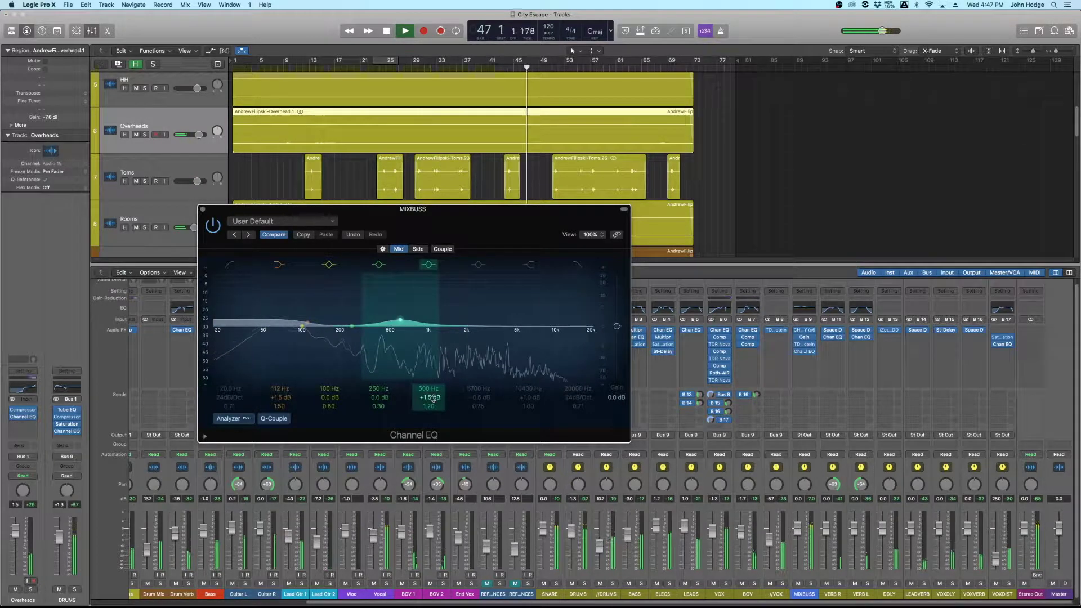
key(space)
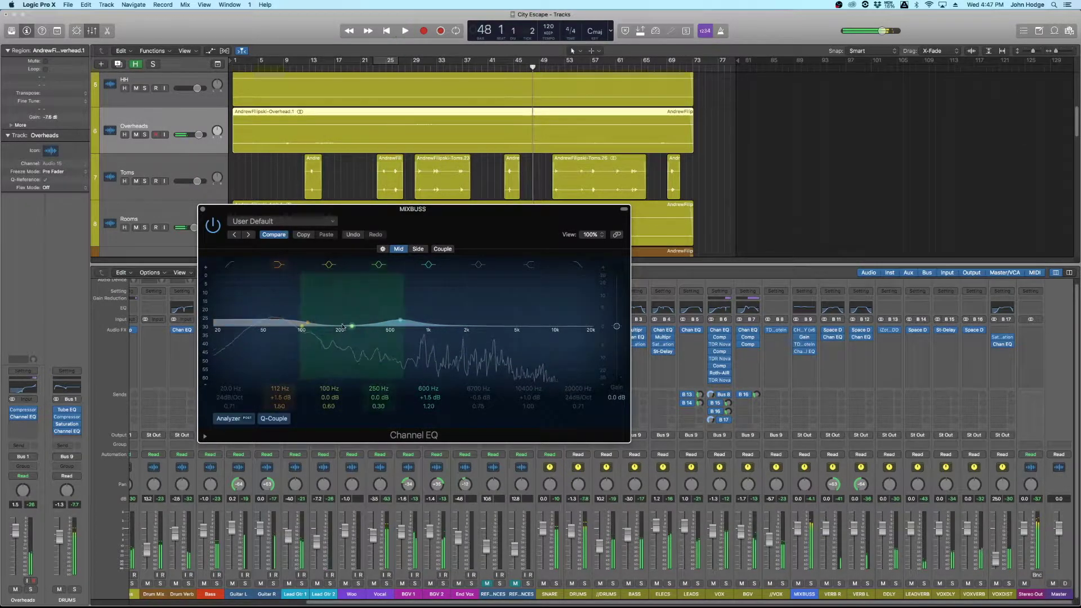
click(203, 210)
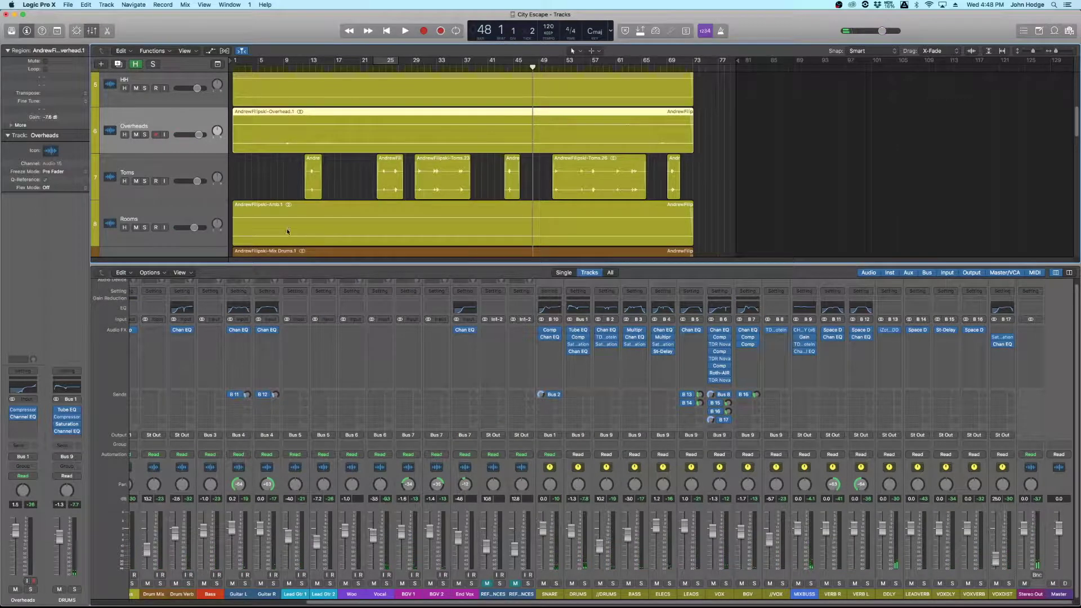
- Examine the arrangement around bar 72, from the drum tracks down to the vocals and references
key(super+Down)
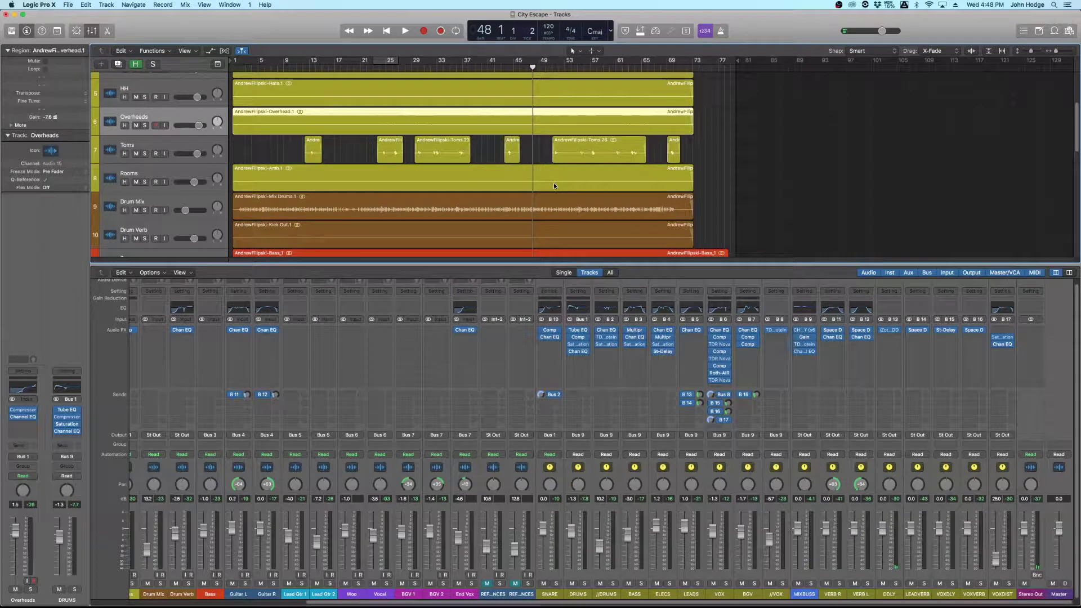
key(super+Down)
key(super+Down)
key(super+Down)
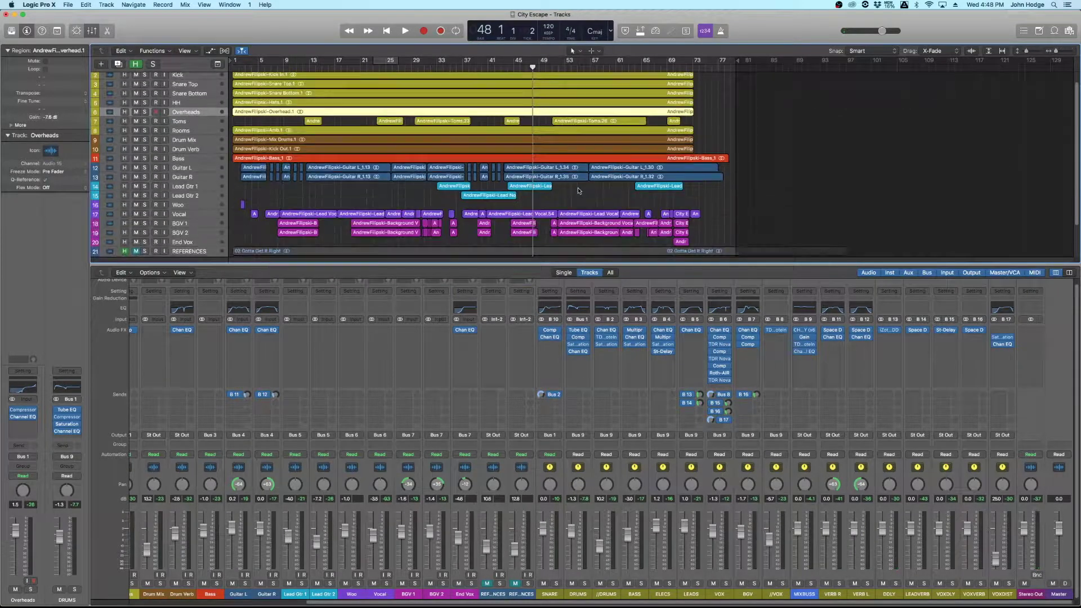
key(super+Right)
key(super+Right)
key(super+Down)
key(super+Down)
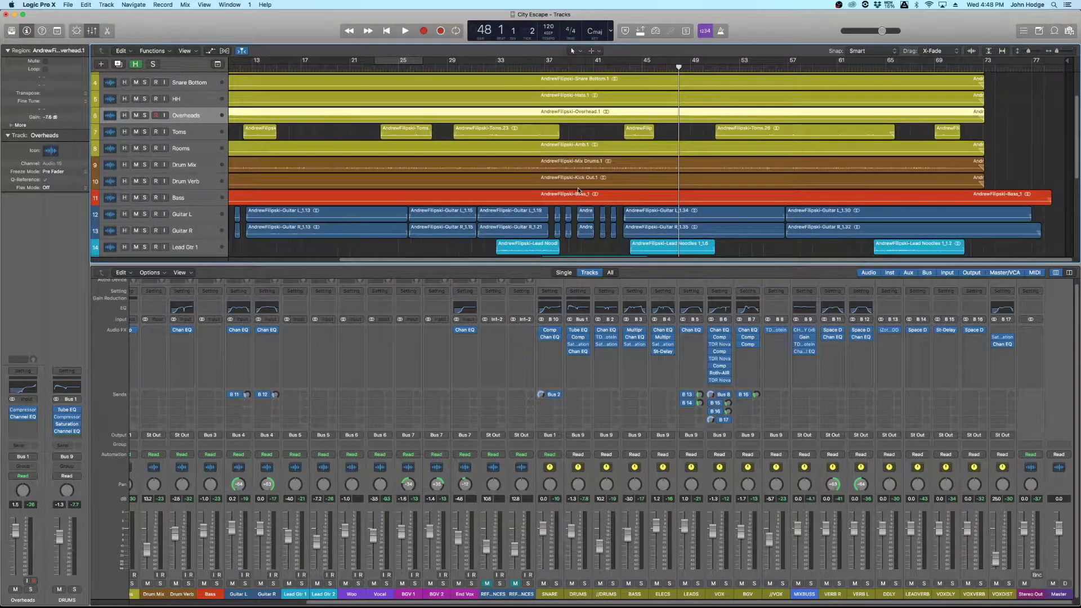
click(969, 70)
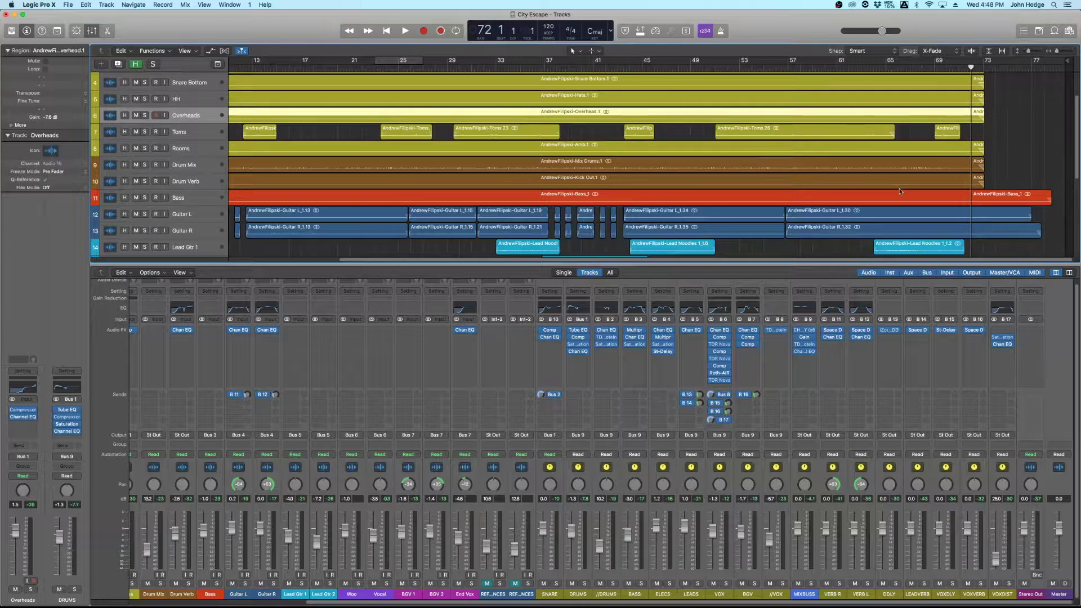
key(super+Down)
key(super+Down)
scroll(899, 193, down, 15)
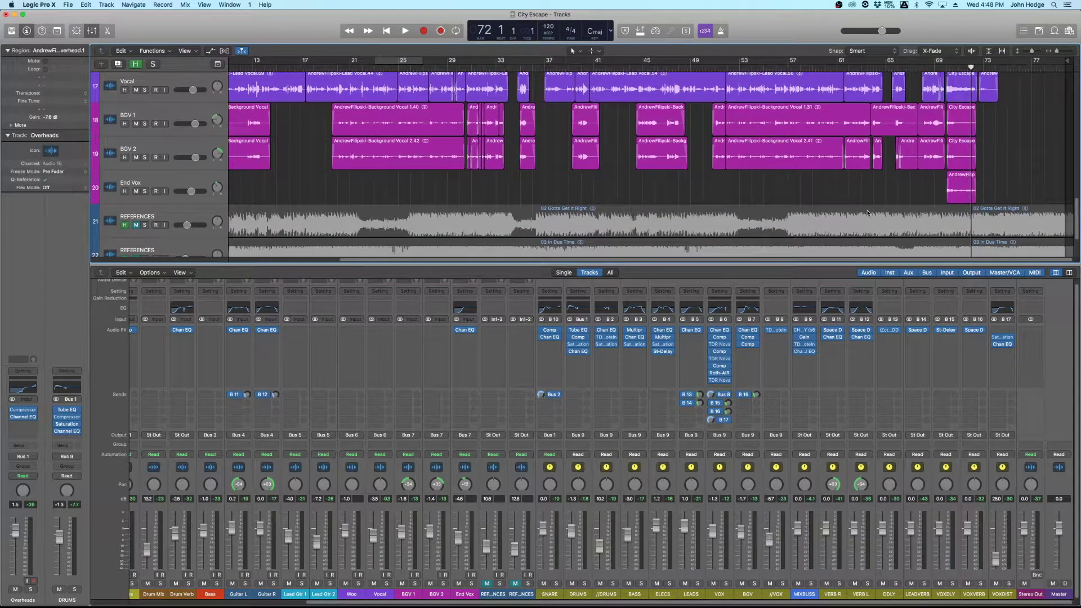
scroll(867, 213, up, 3)
scroll(867, 211, down, 3)
scroll(900, 197, up, 10)
- Select the Lead Gtr 1 track and its regions, and place the playhead at bar 68
click(929, 177)
click(138, 162)
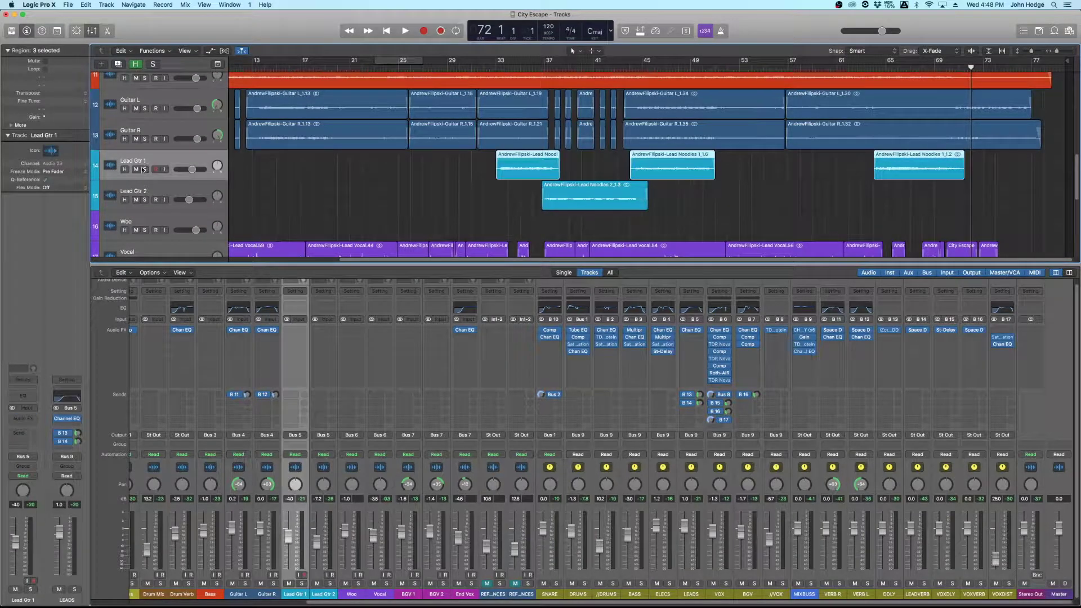
click(946, 67)
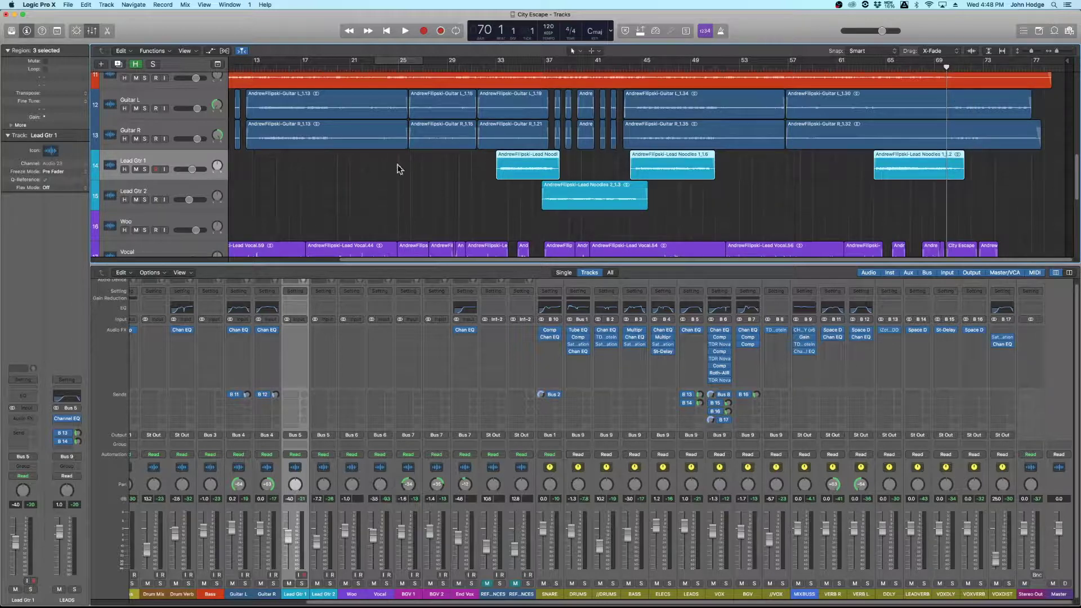
click(923, 67)
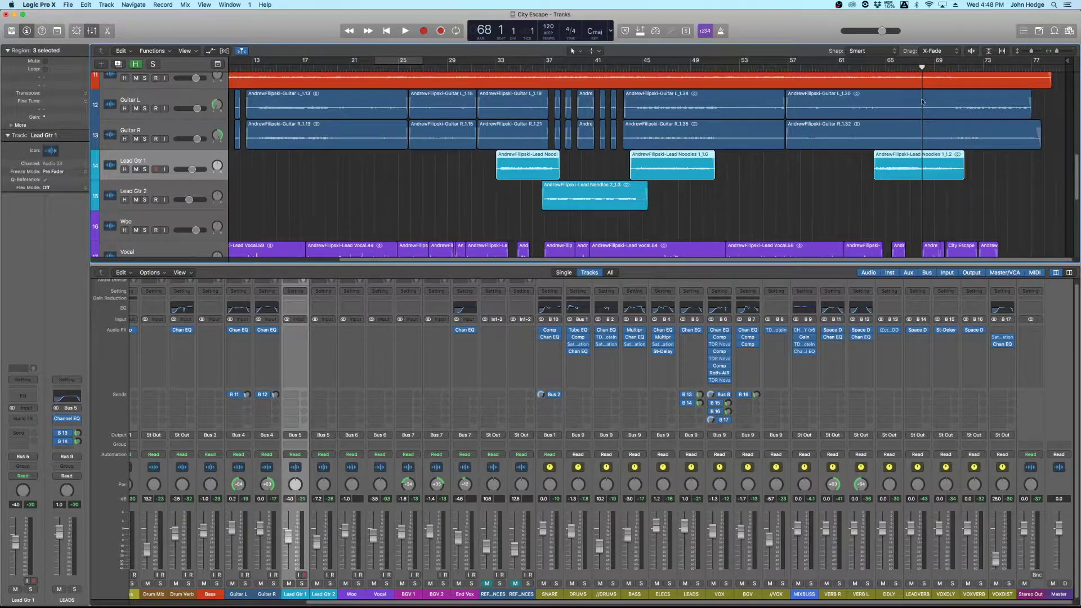
key(a)
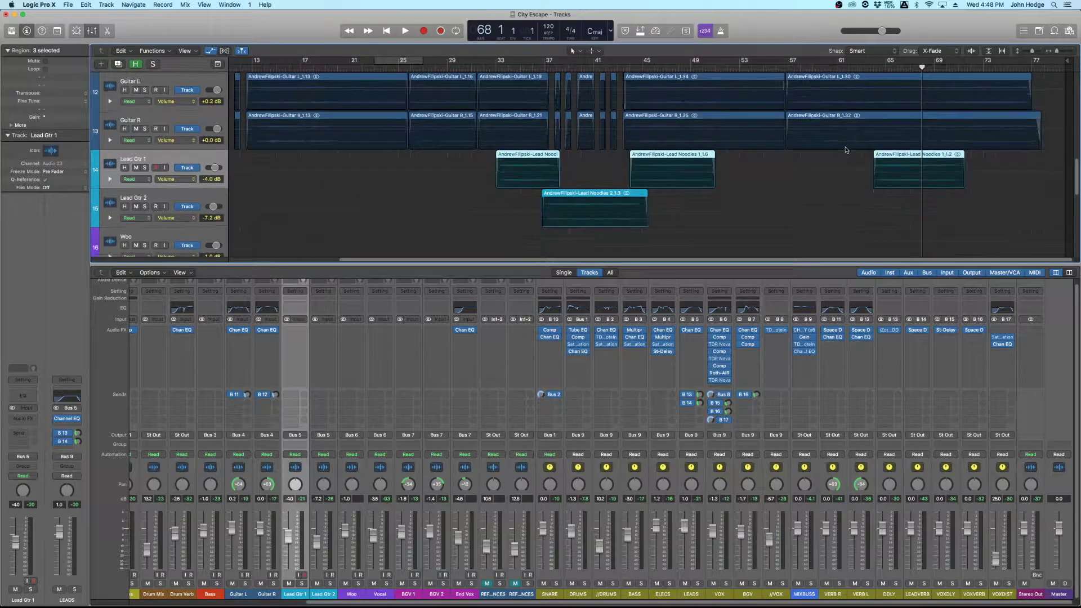
click(186, 180)
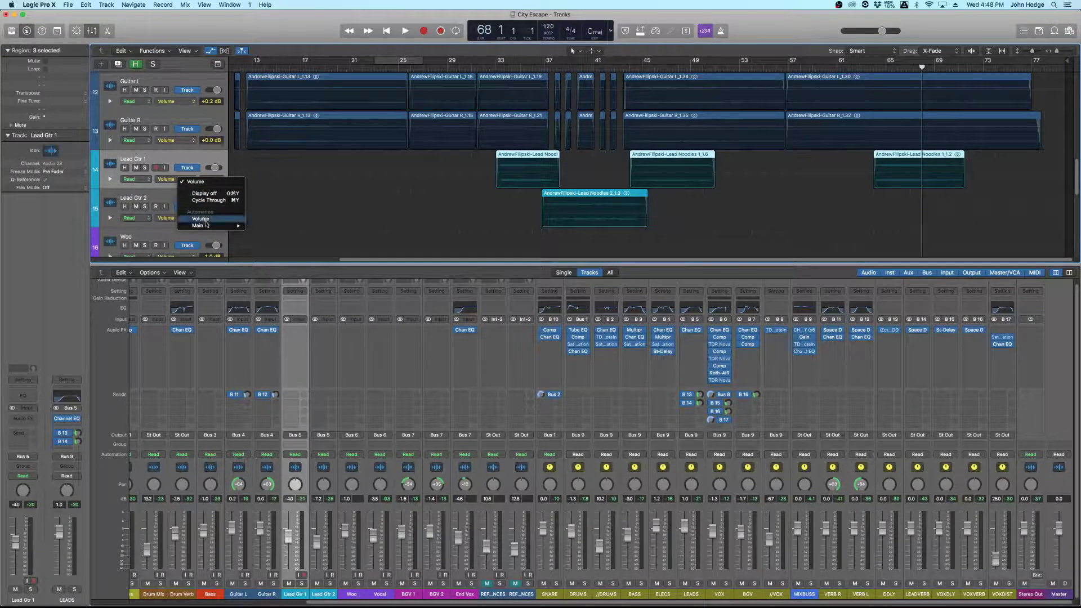
mouse_move(207, 227)
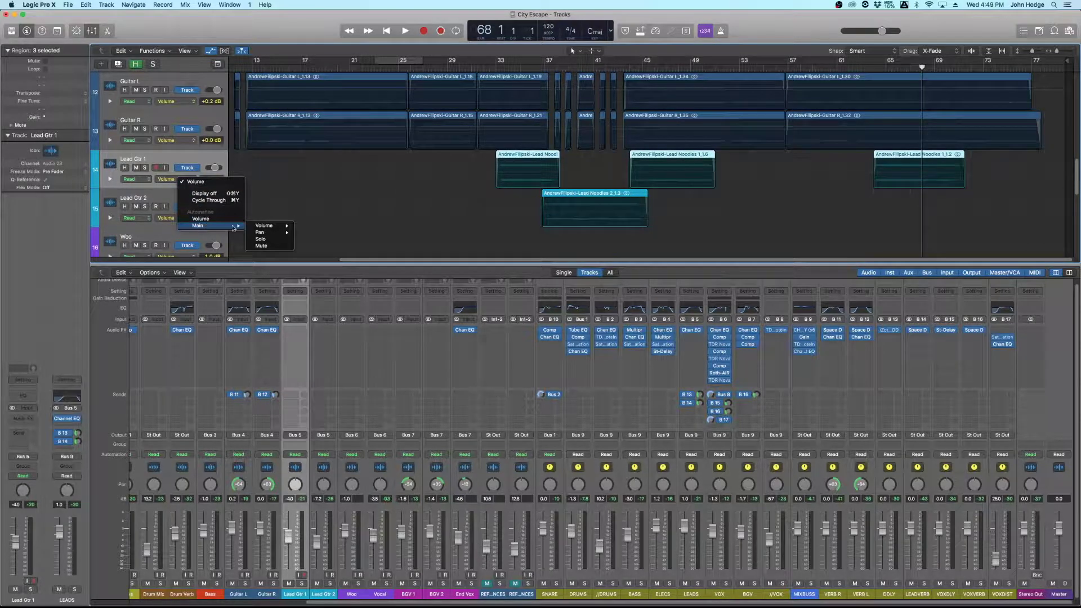
click(199, 161)
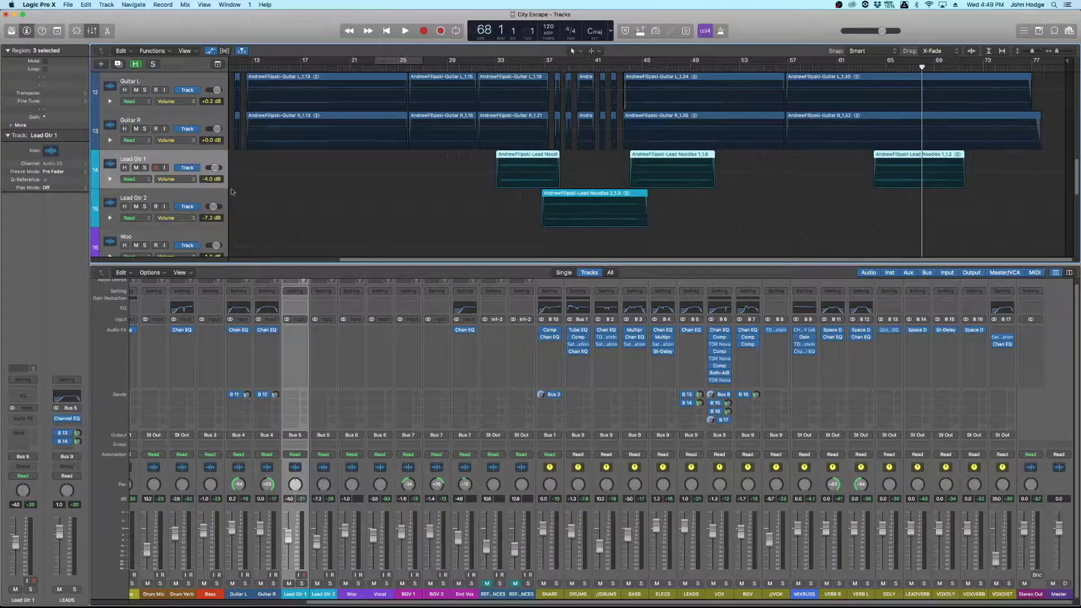
key(a)
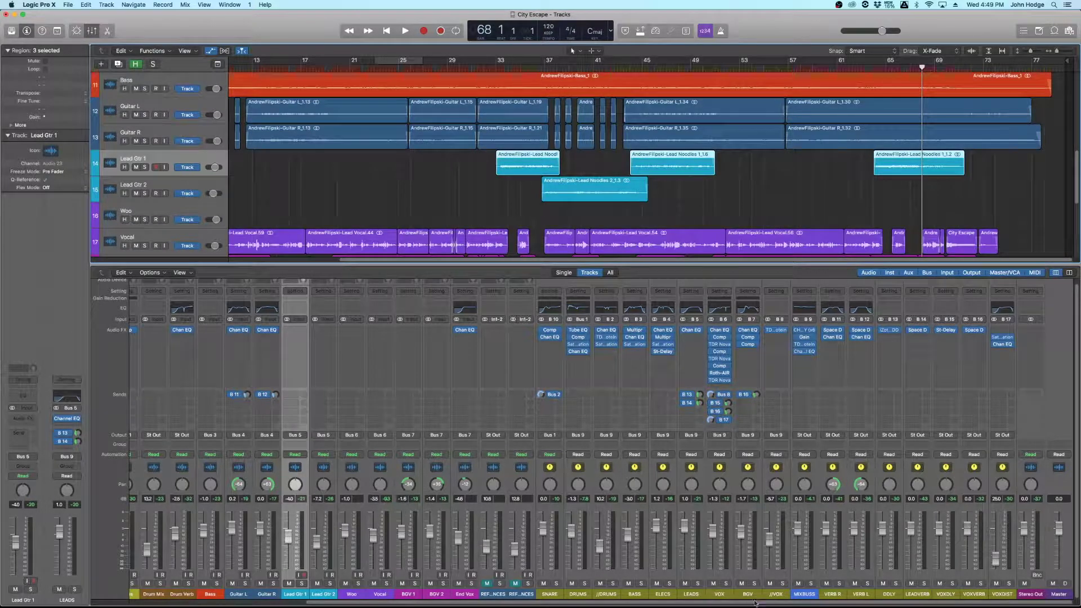
- Create an arrangement track for the LEADS bus directly below Lead Gtr 2 and select it
click(167, 180)
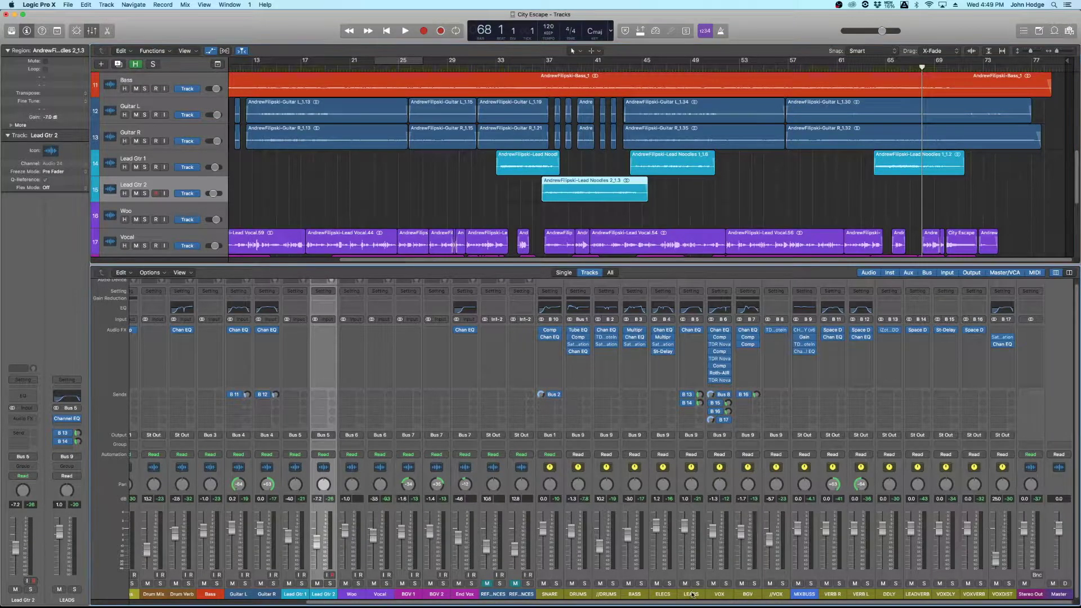
click(684, 429)
key(ctrl+t)
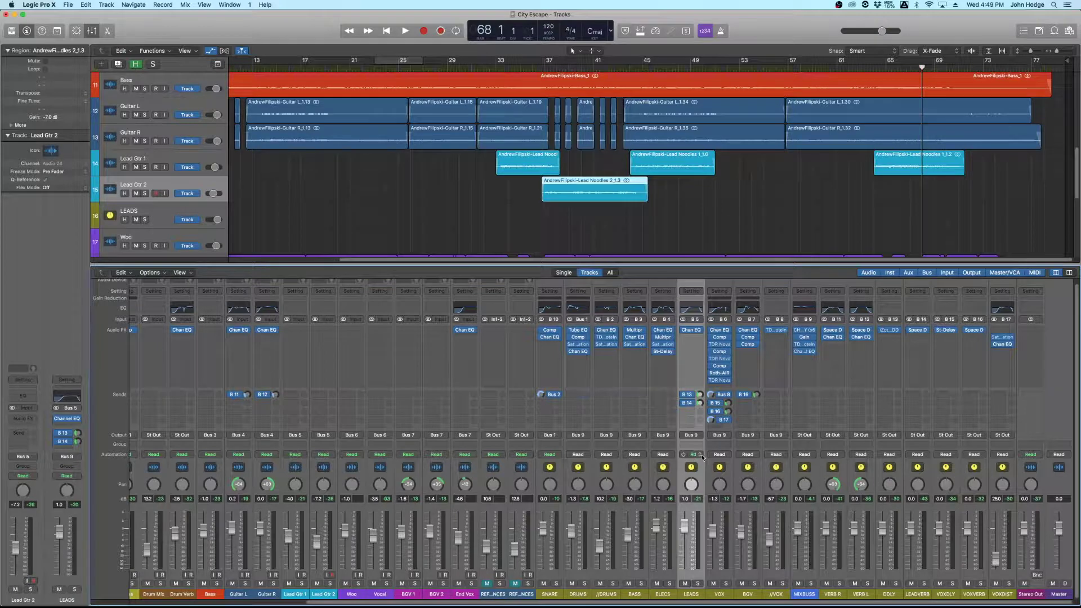
click(177, 210)
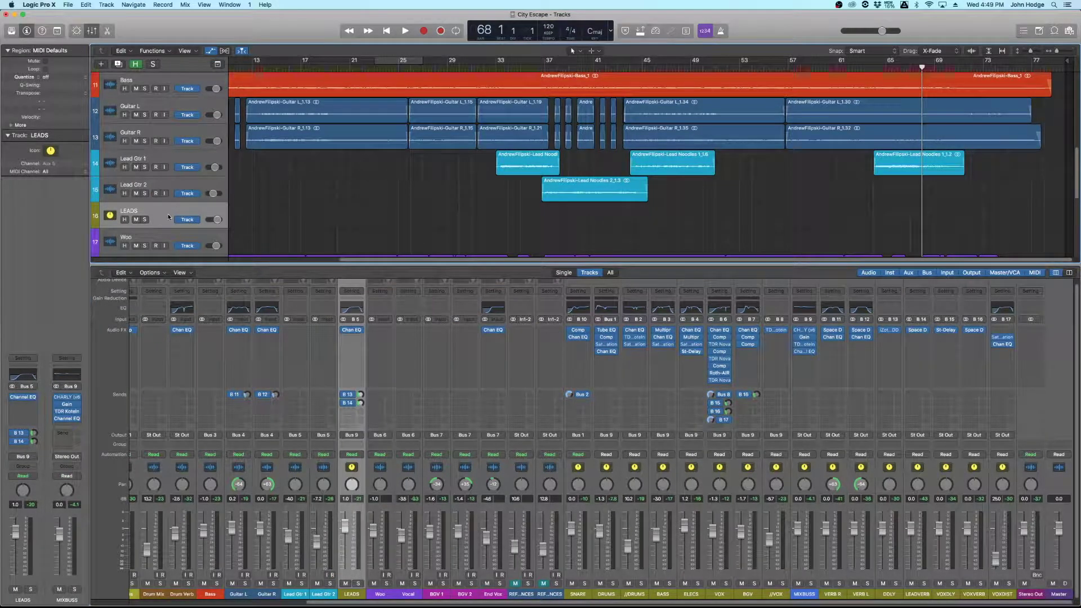
- Show track automation and display the LEADS bus's absolute Send 1 → DDLY level at −12.0 dB, with the playhead at bar 70
key(a)
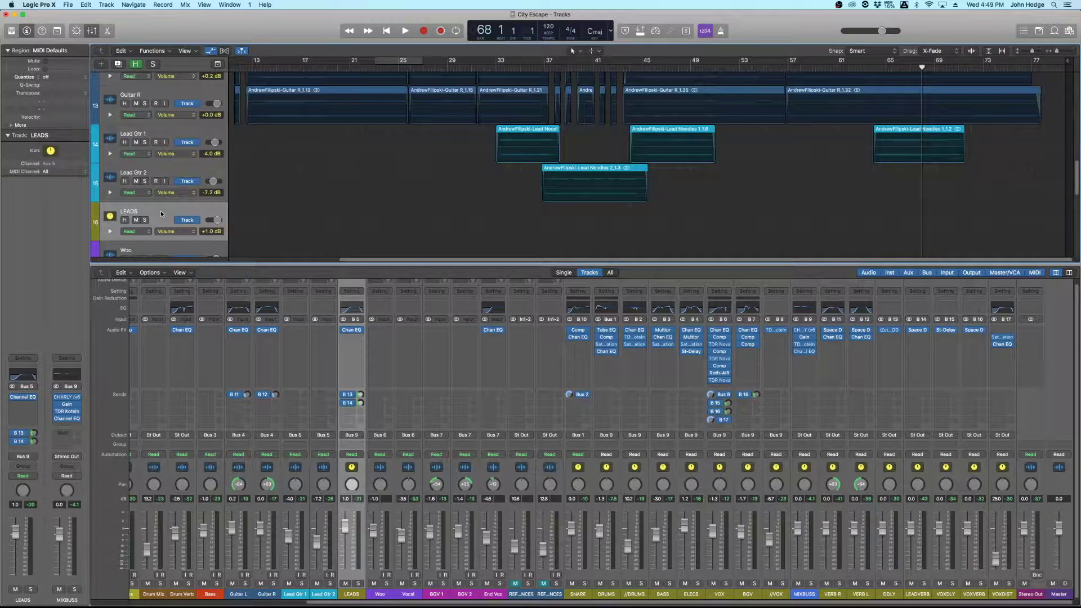
click(946, 68)
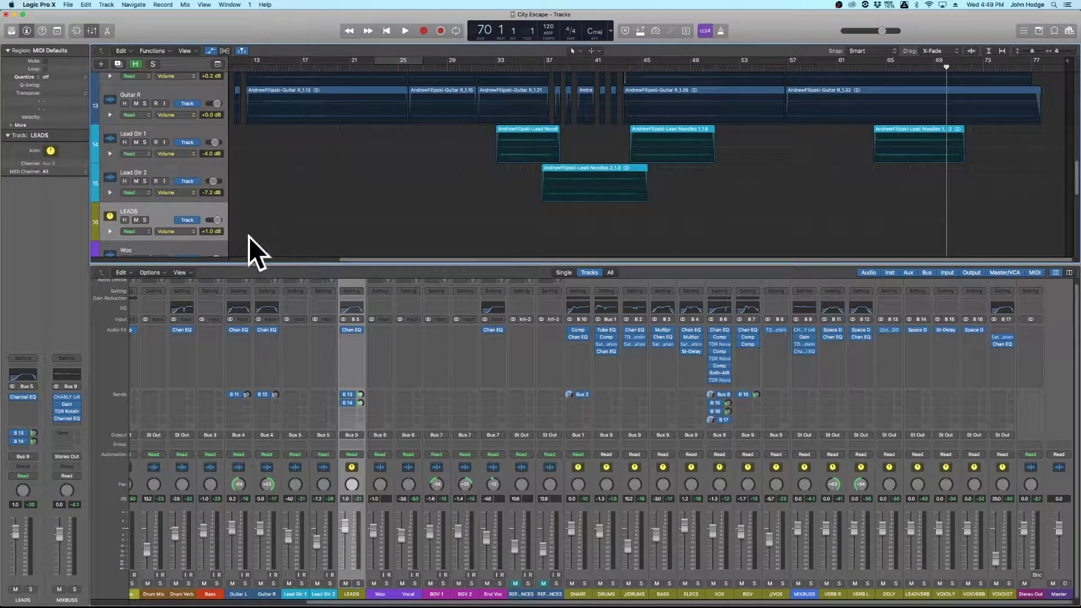
click(193, 232)
mouse_move(205, 278)
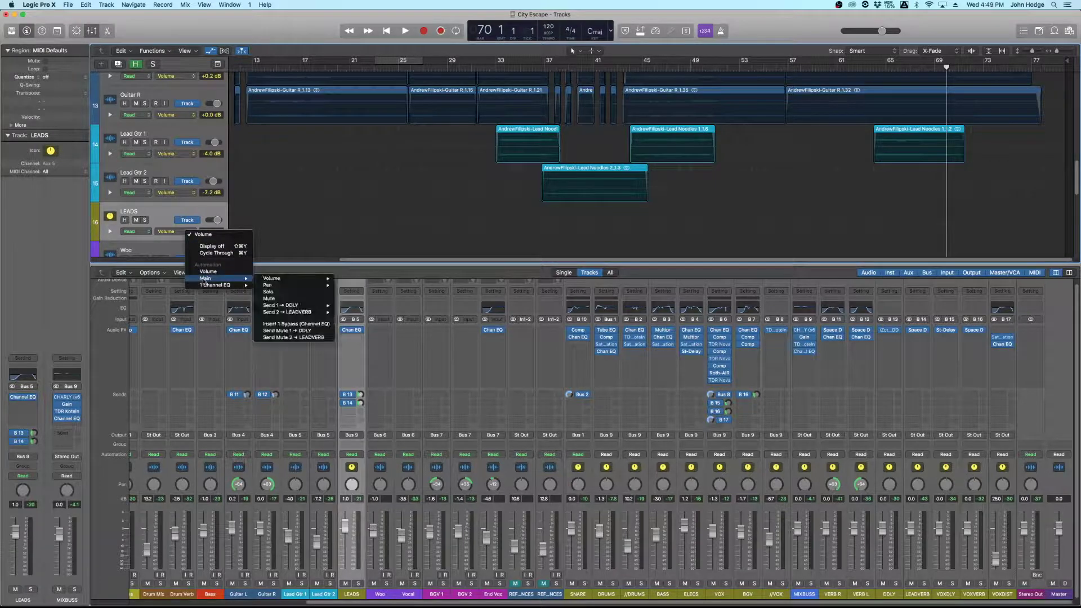
mouse_move(293, 306)
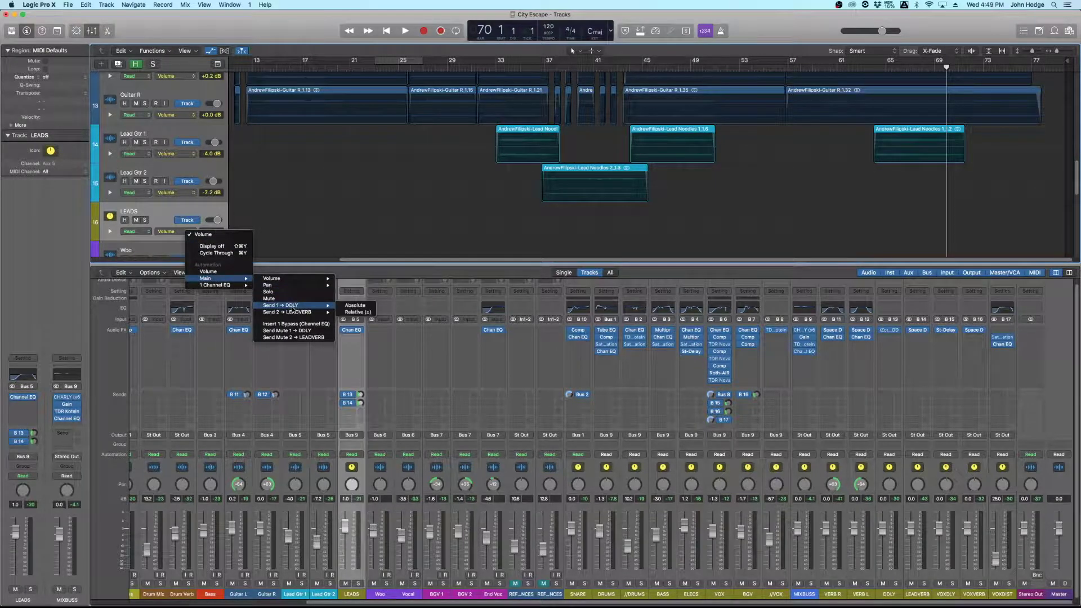
click(350, 309)
click(906, 230)
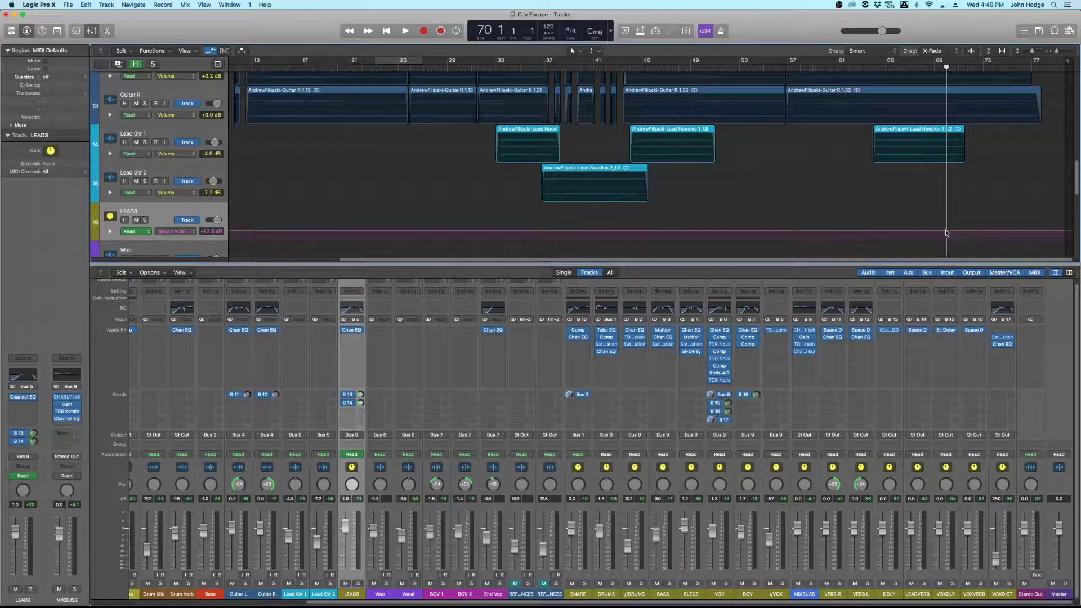
- Solo the LEADS bus and add two −12.0 dB points to its DDLY send automation, just after bars 69 and 72
key(super+Down)
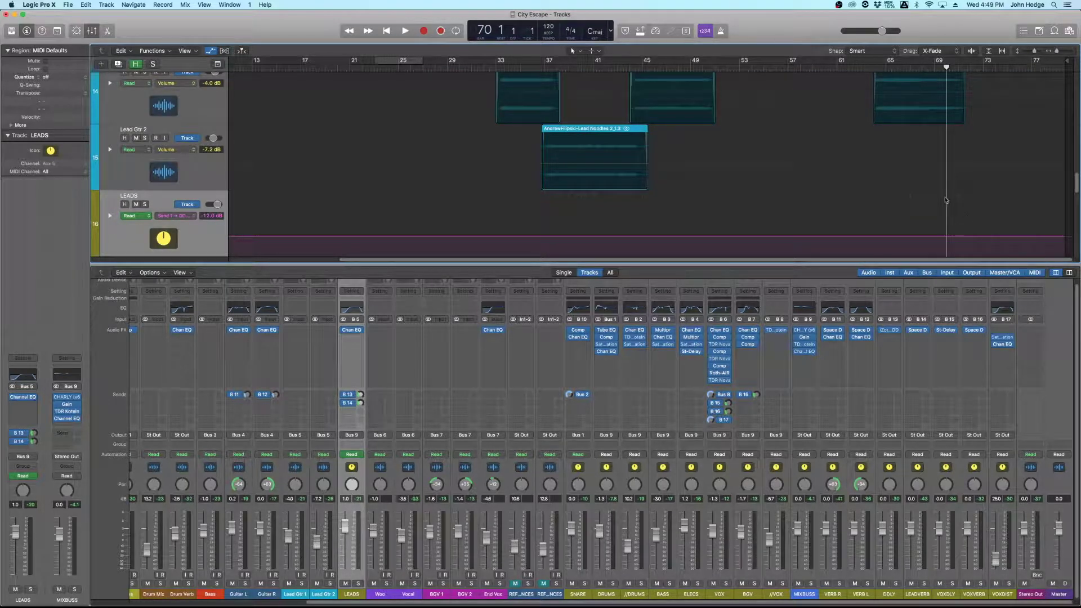
key(super+Down)
key(super+Right)
key(super+Right)
scroll(946, 197, down, 3)
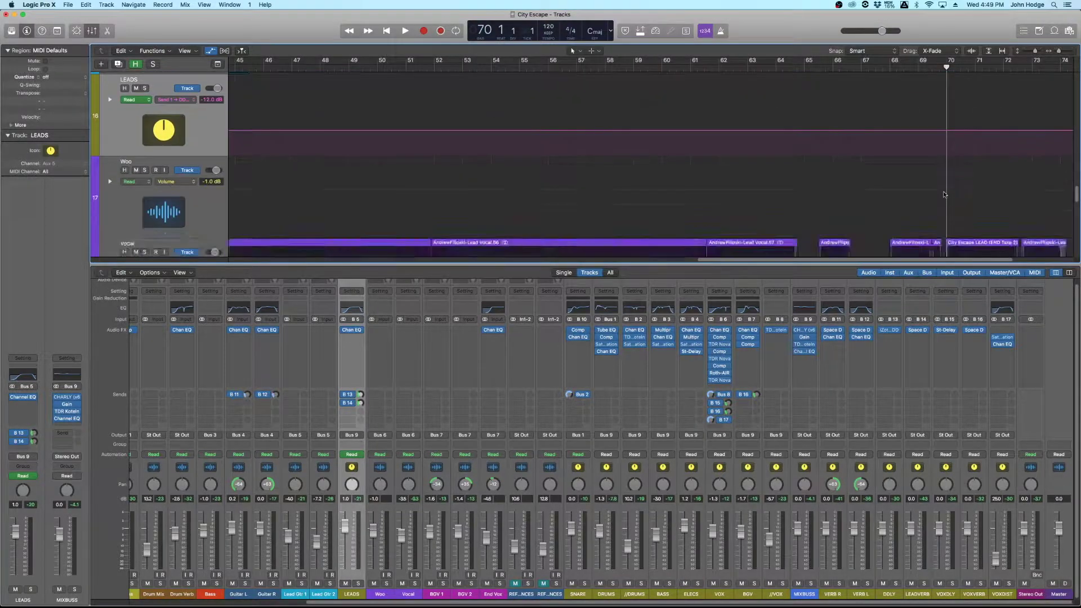
scroll(946, 194, up, 5)
scroll(852, 175, right, 5)
scroll(428, 200, down, 3)
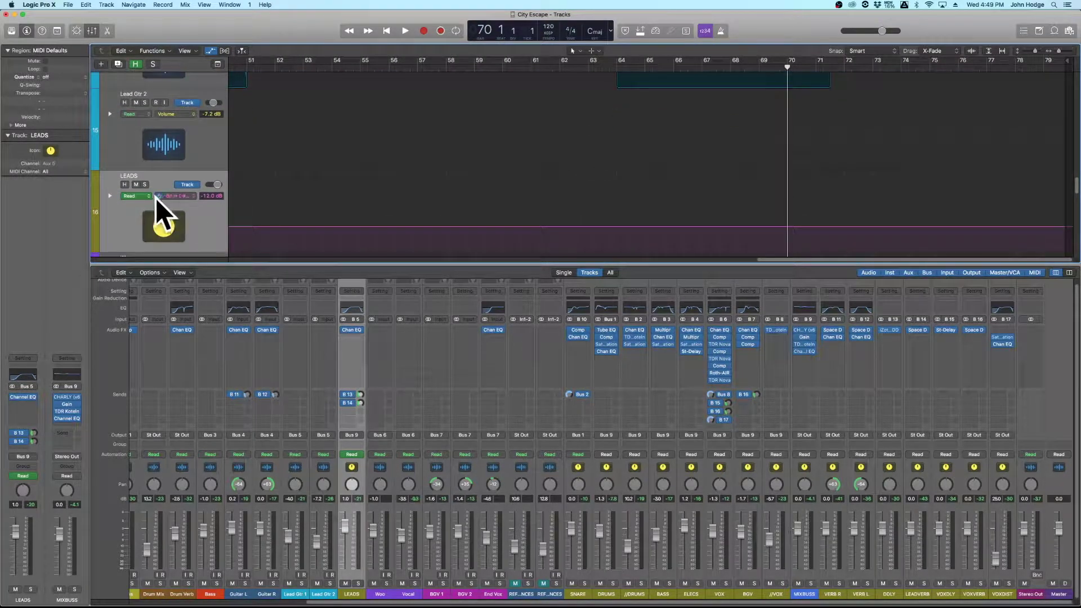
click(145, 184)
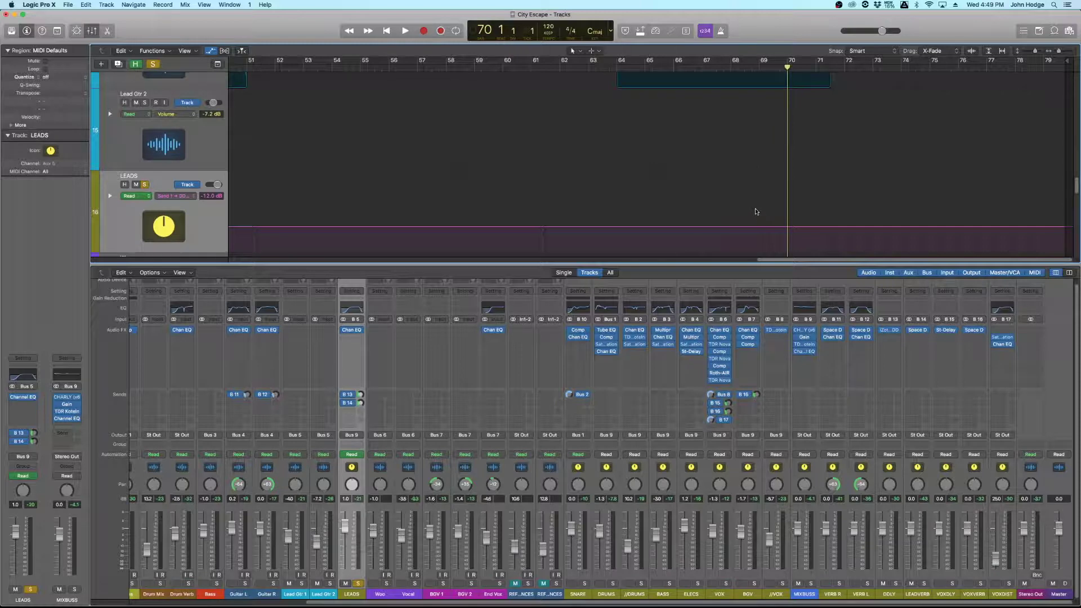
click(771, 225)
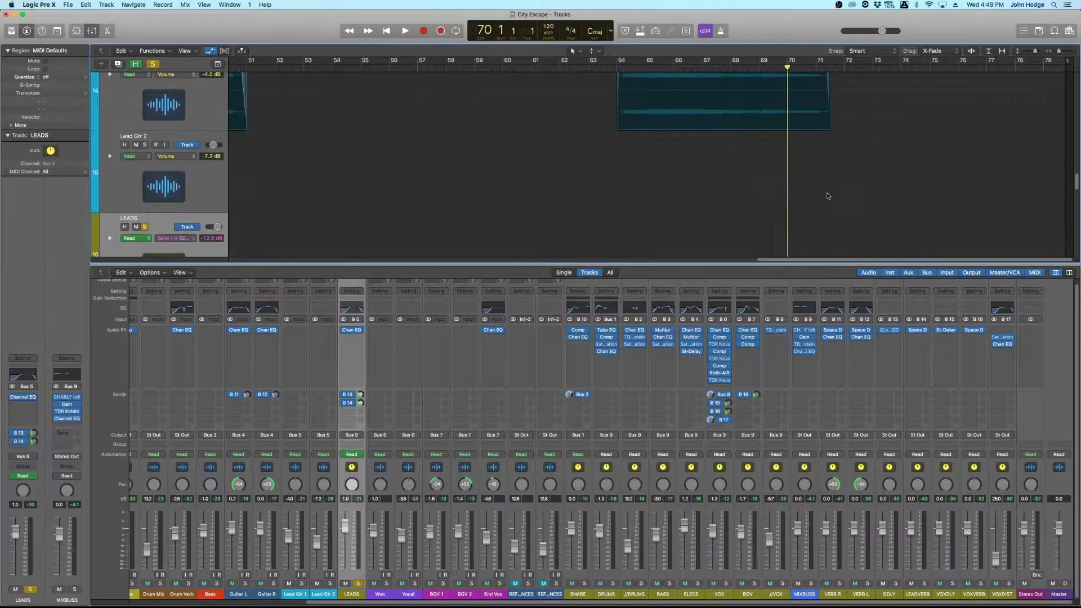
click(855, 227)
- Play the soloed leads twice from around bar 69 to hear the dry ending and its delay
click(771, 66)
key(space)
scroll(797, 159, up, 2)
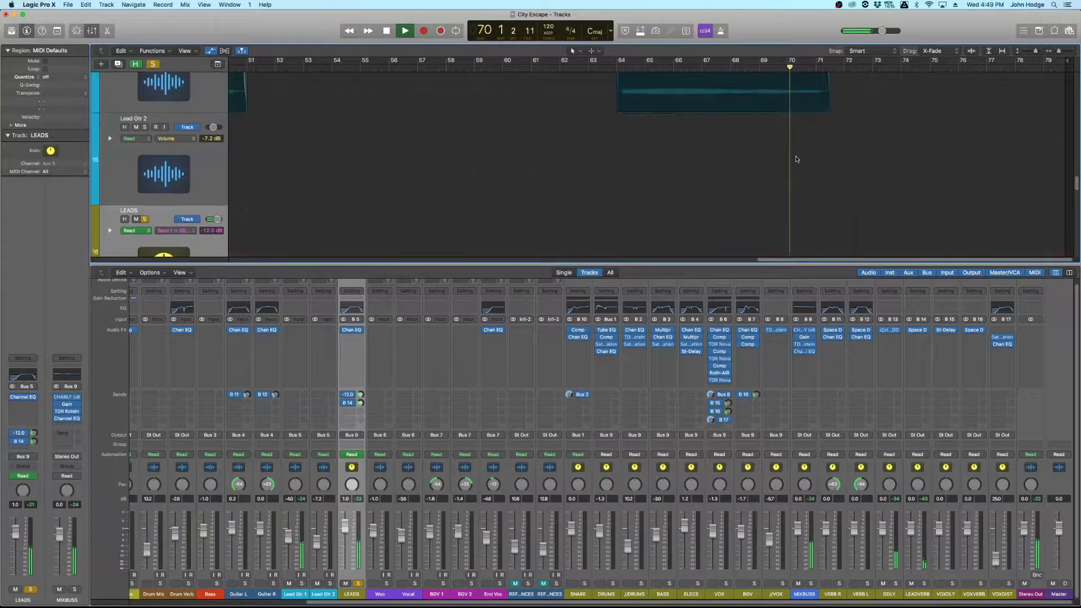
scroll(797, 159, down, 3)
key(super+Up)
key(super+Up)
scroll(798, 160, up, 2)
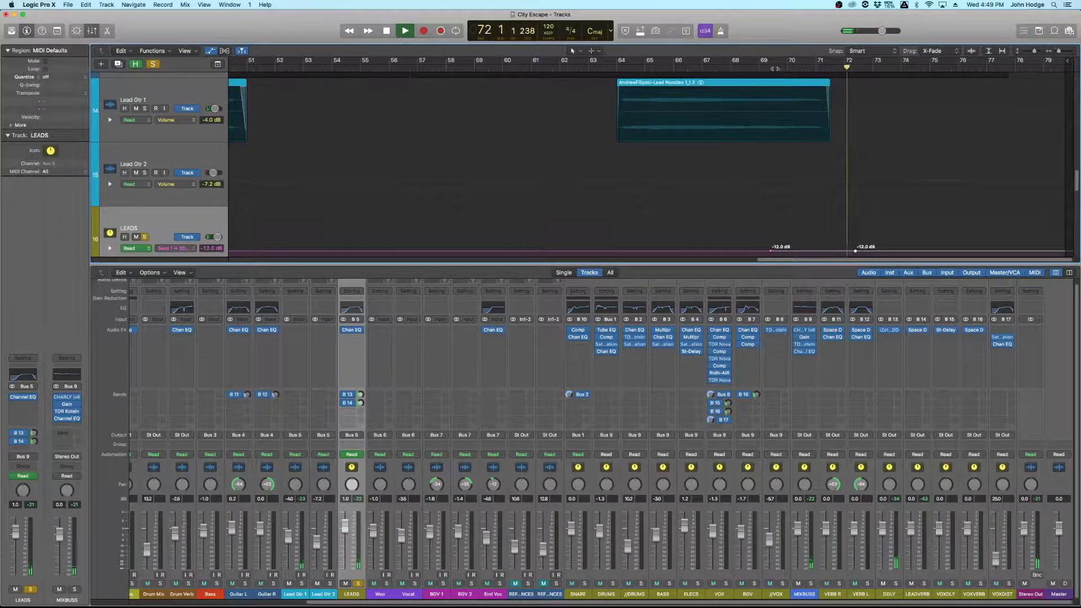
key(space)
click(760, 68)
key(space)
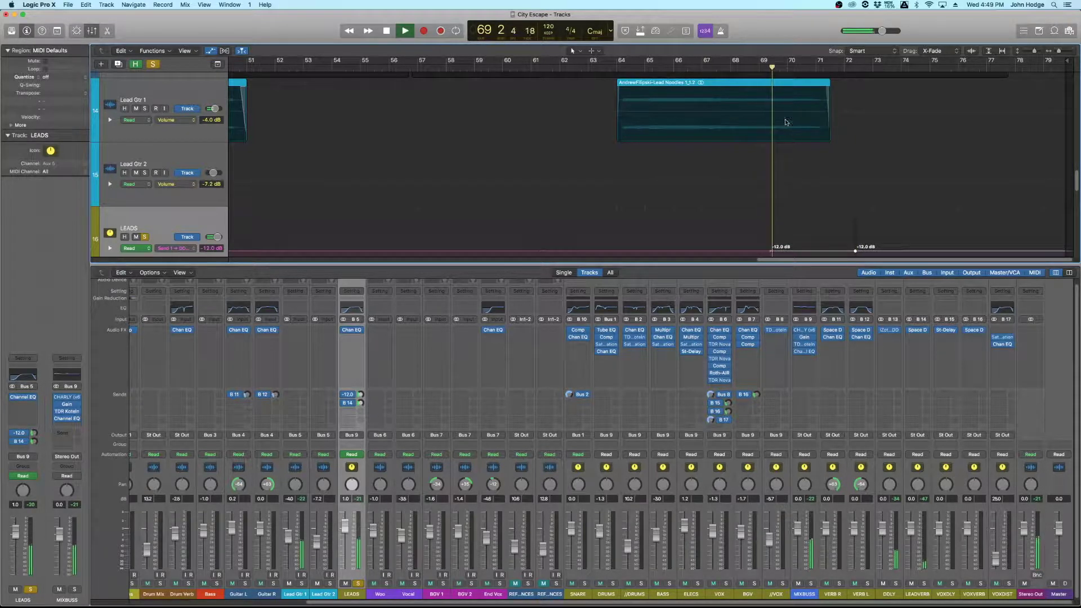
key(space)
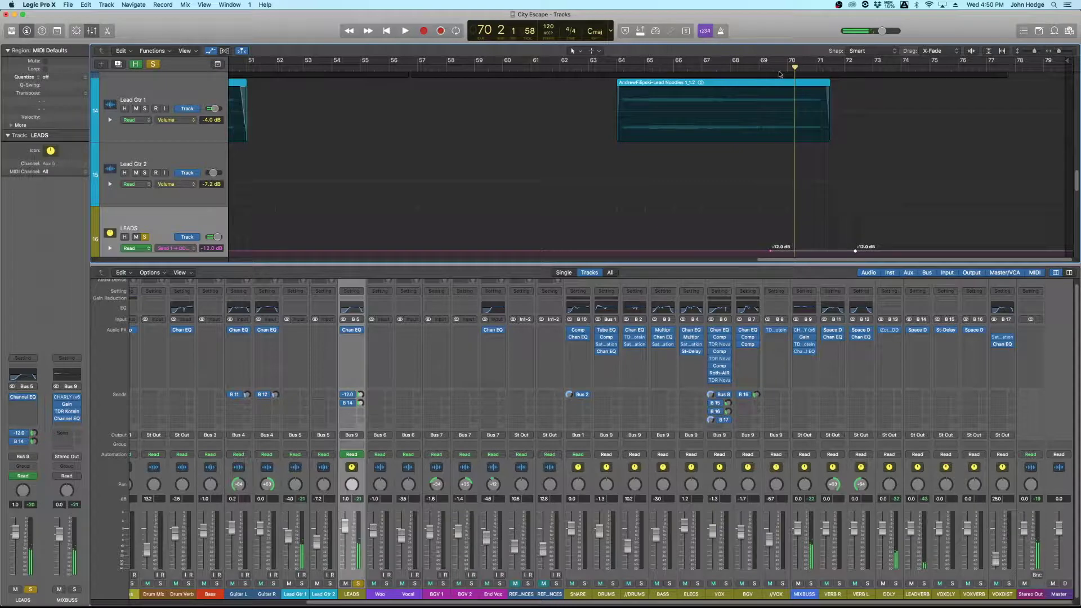
- Shape a DDLY send boost on LEADS rising to −3.2 dB just before bar 70 and falling to −10.8 dB, and audition it
click(786, 71)
key(super+Down)
key(super+Right)
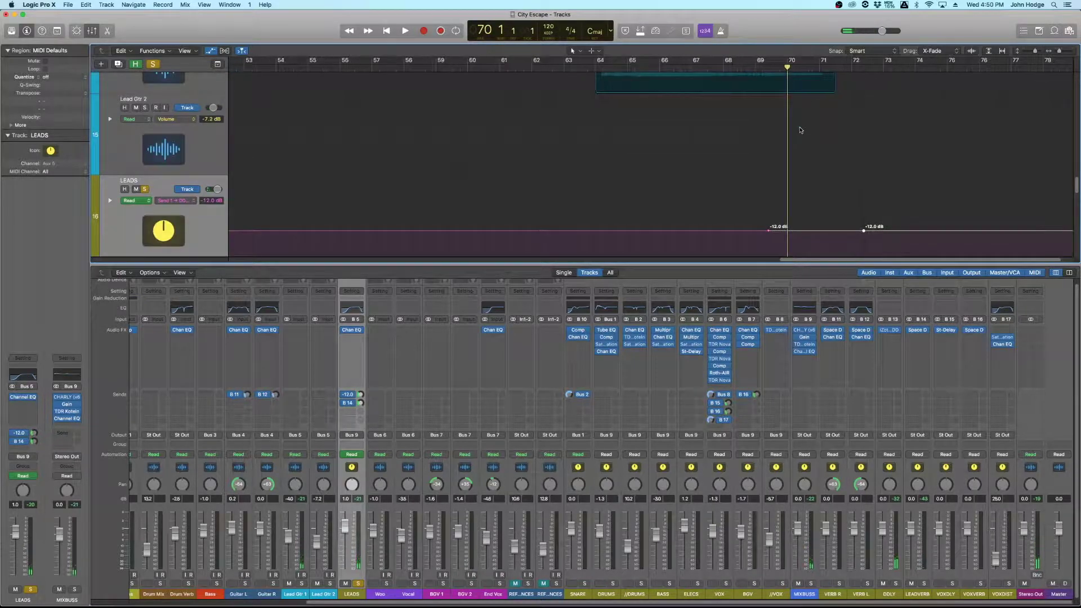
scroll(800, 130, up, 3)
scroll(783, 148, right, 1)
key(super+Right)
scroll(782, 154, down, 4)
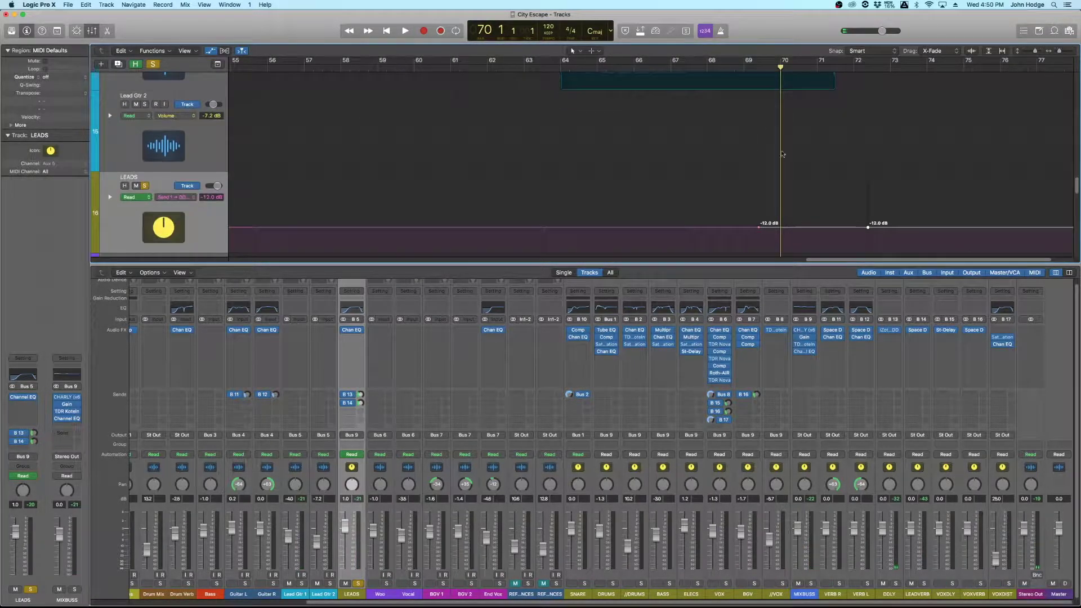
click(767, 227)
drag(767, 228, 798, 226)
click(706, 66)
key(space)
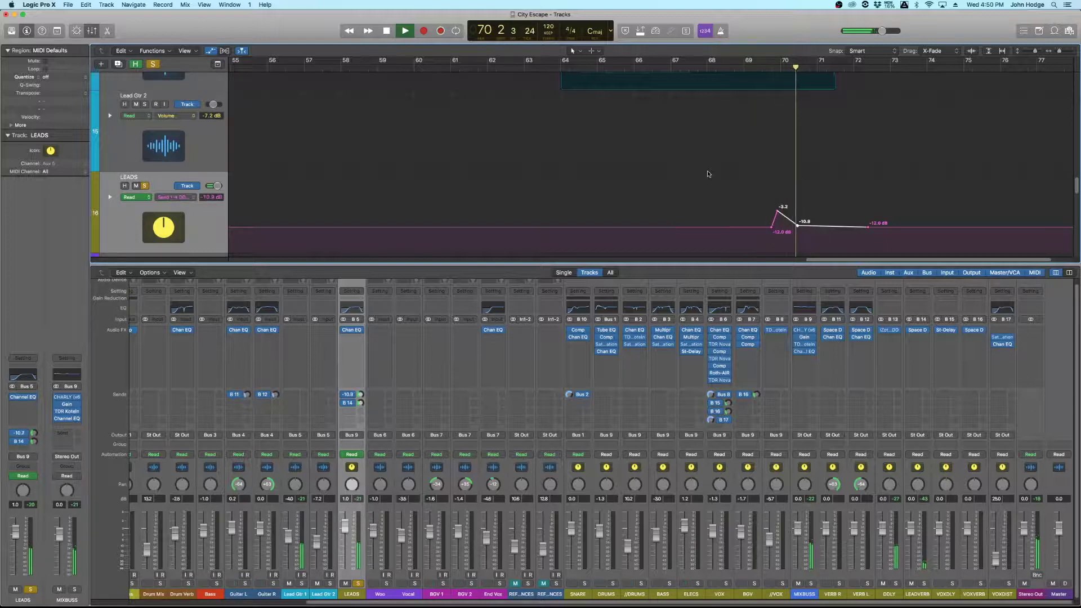
key(space)
- Set the DDLY send automation to −3.6 dB just after bar 70 and −11.2 dB near bar 71, and audition the soloed leads
click(817, 226)
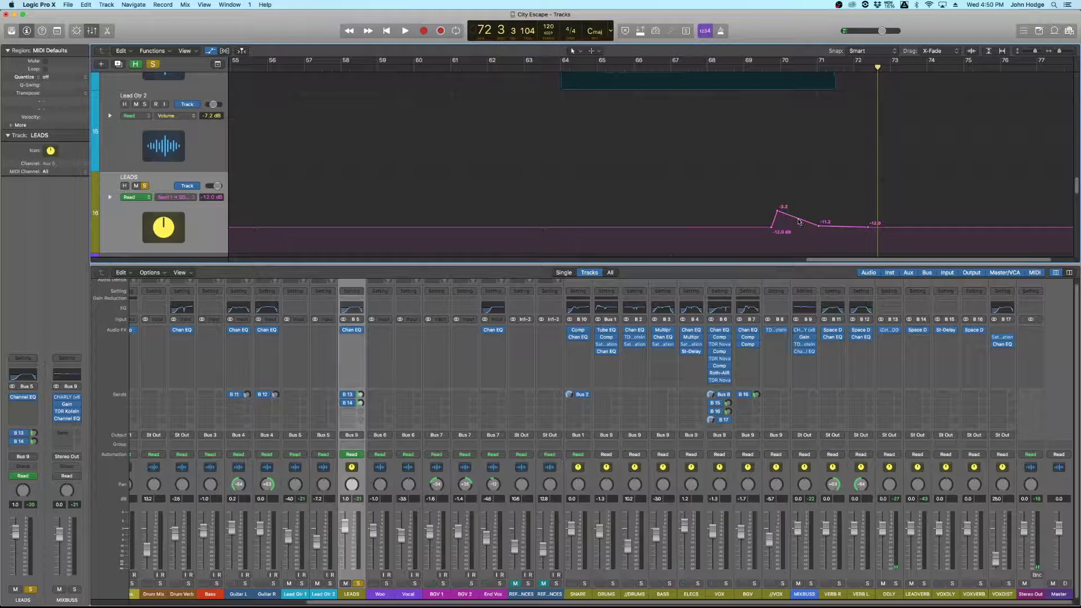
mouse_move(797, 226)
mouse_down()
mouse_move(803, 208)
mouse_move(796, 212)
mouse_up()
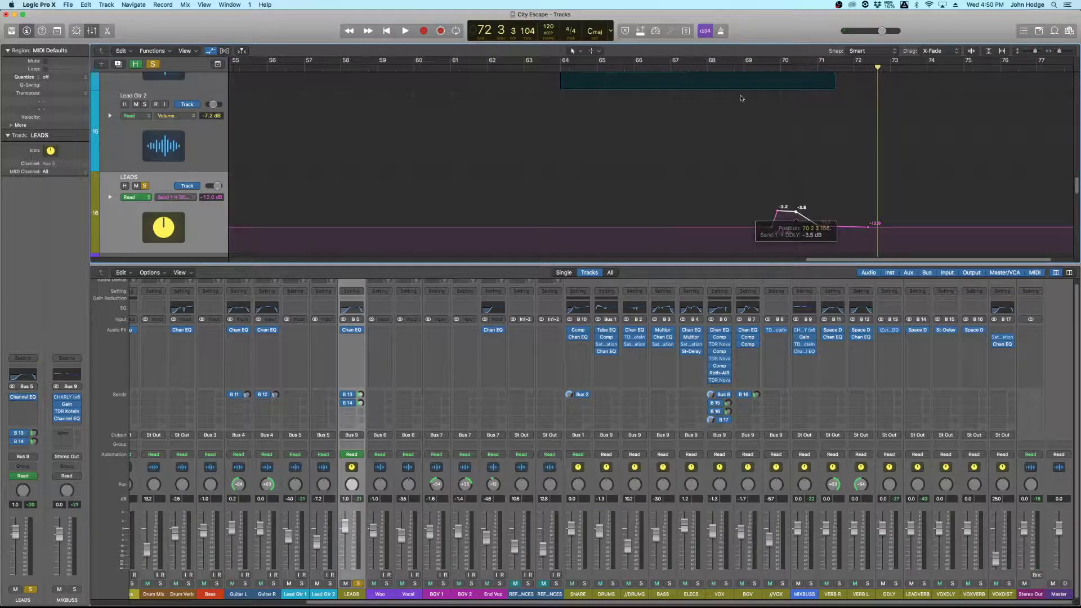
click(753, 62)
key(space)
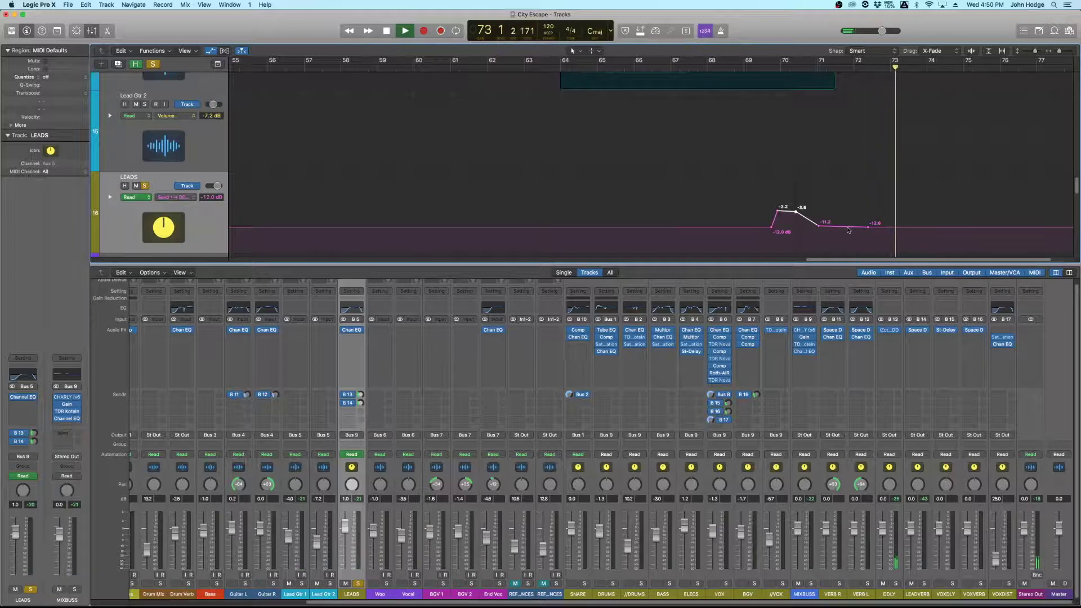
key(space)
key(space)
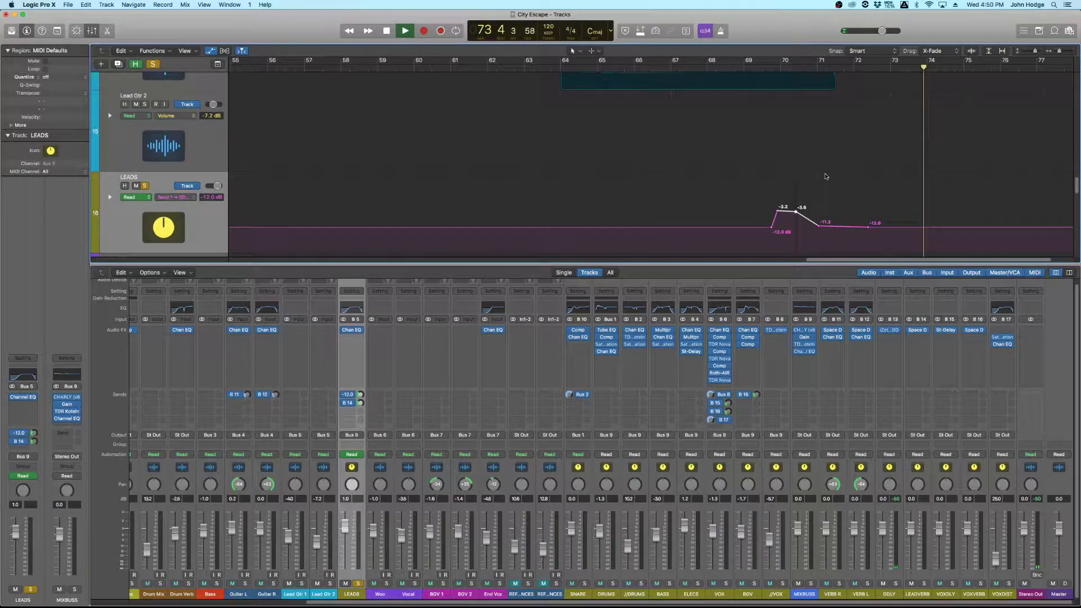
key(super+Up)
key(space)
- Unsolo the LEADS bus and play the full mix from bar 69
key(super+Up)
key(super+Left)
key(super+Left)
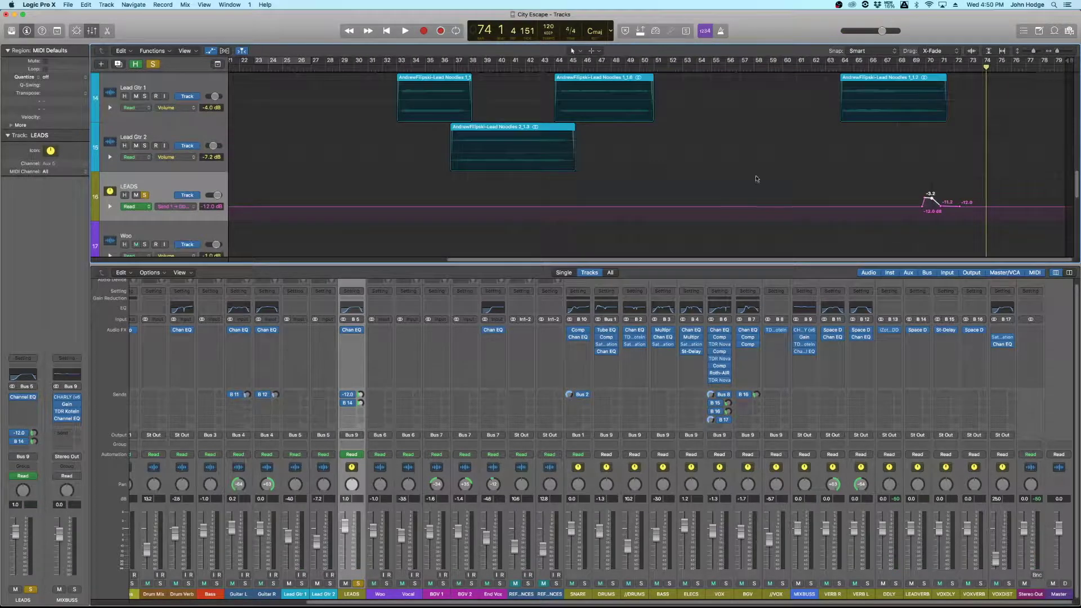
click(145, 195)
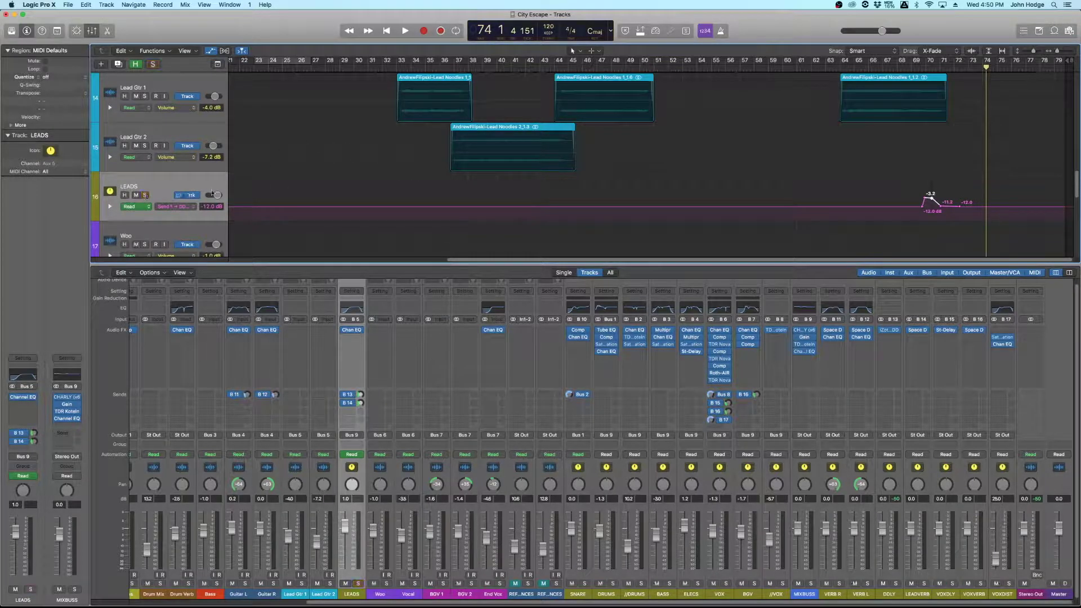
key(super+Down)
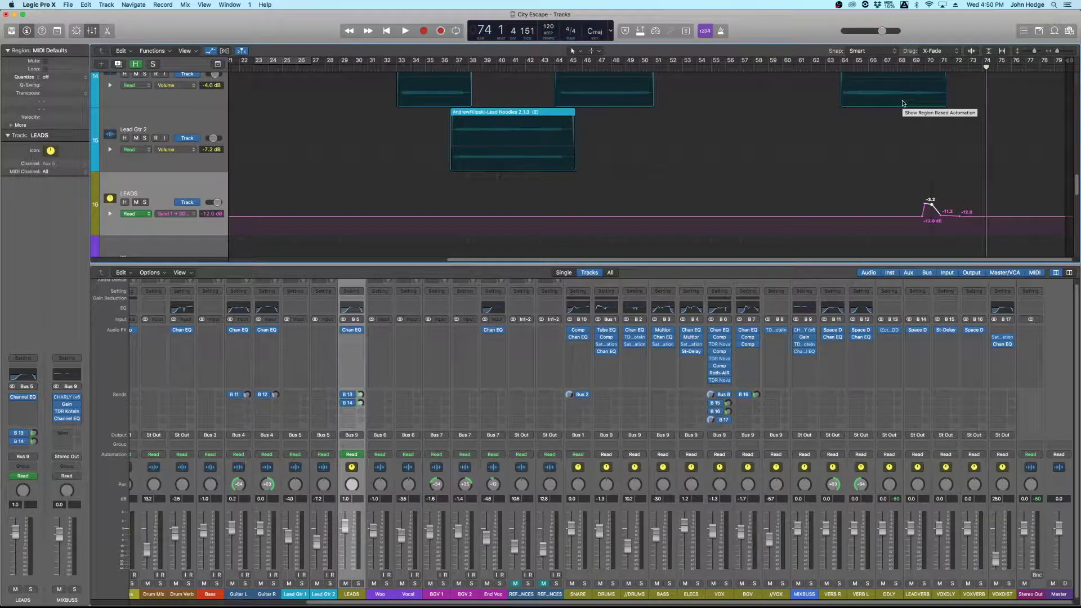
click(911, 67)
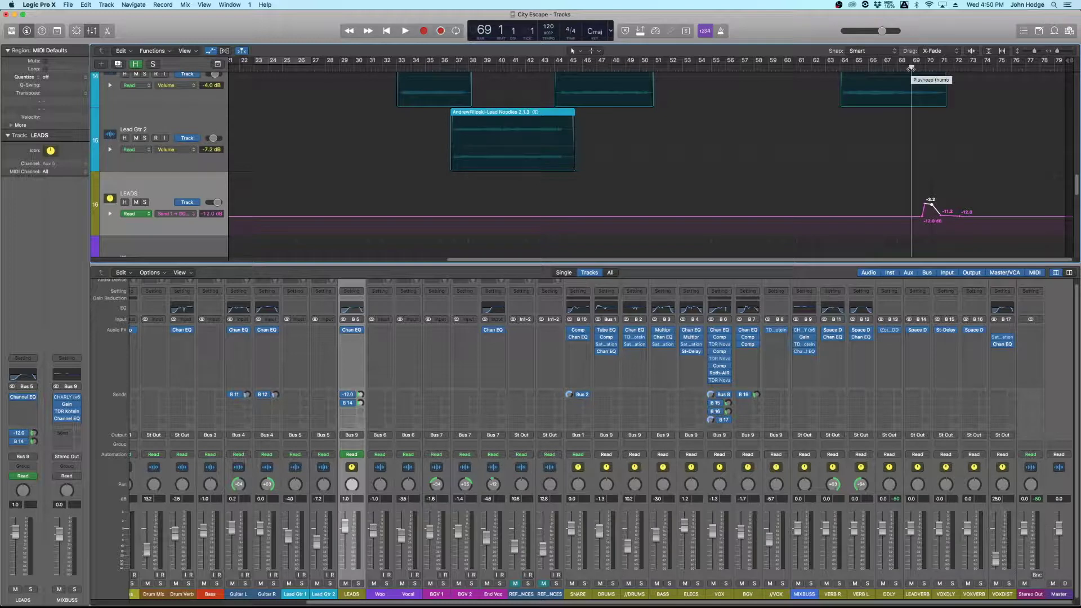
key(space)
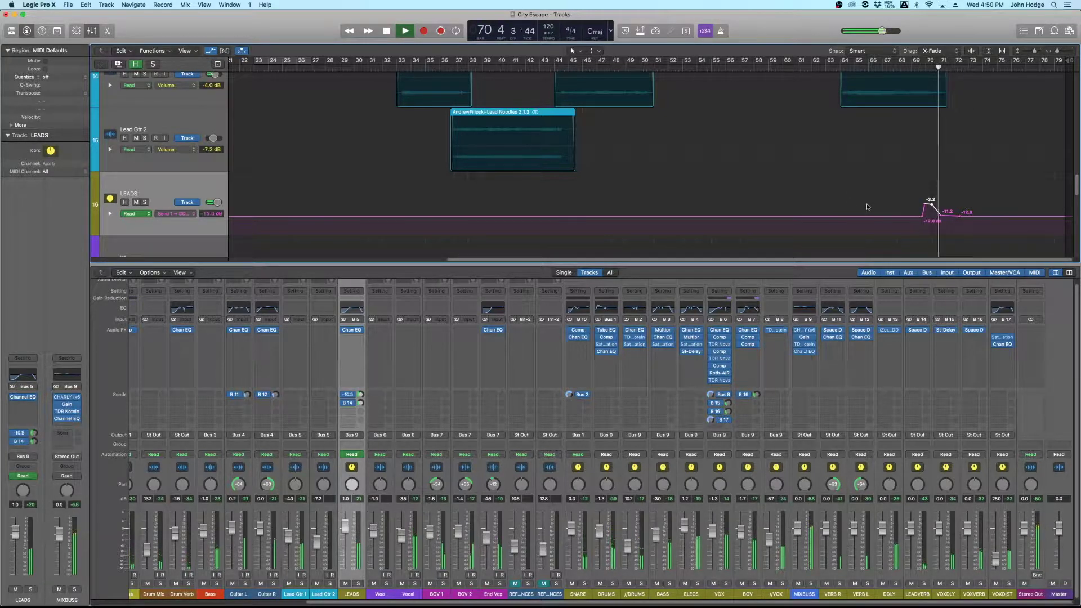
- Raise the DDLY send peak around bar 70 to −2.1 dB, ramping straight down to −12.0 dB, and play from about bar 68
key(super+Down)
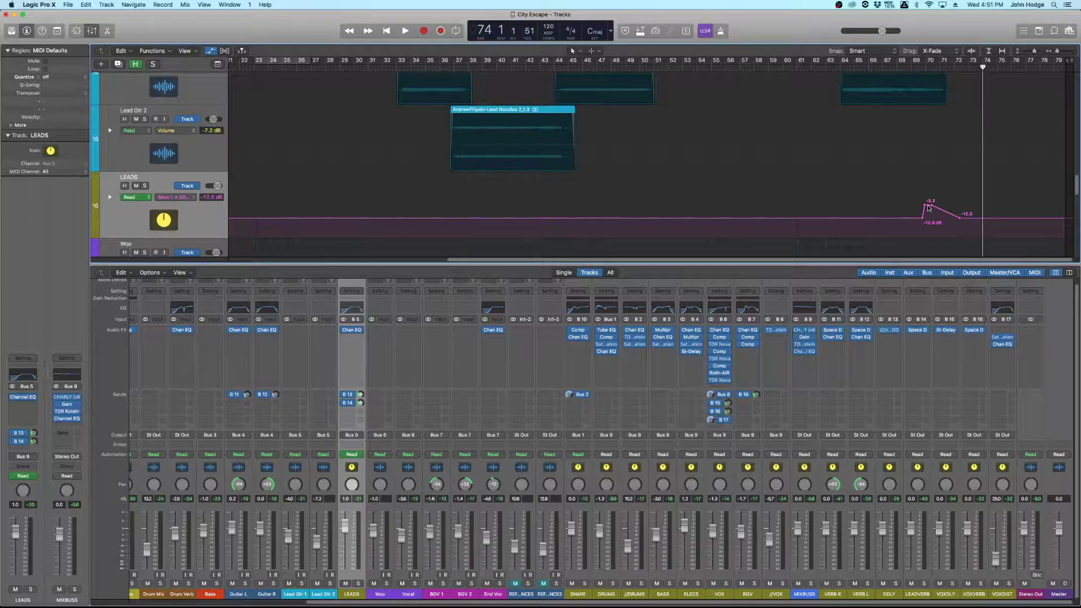
drag(930, 209, 928, 205)
click(899, 68)
key(space)
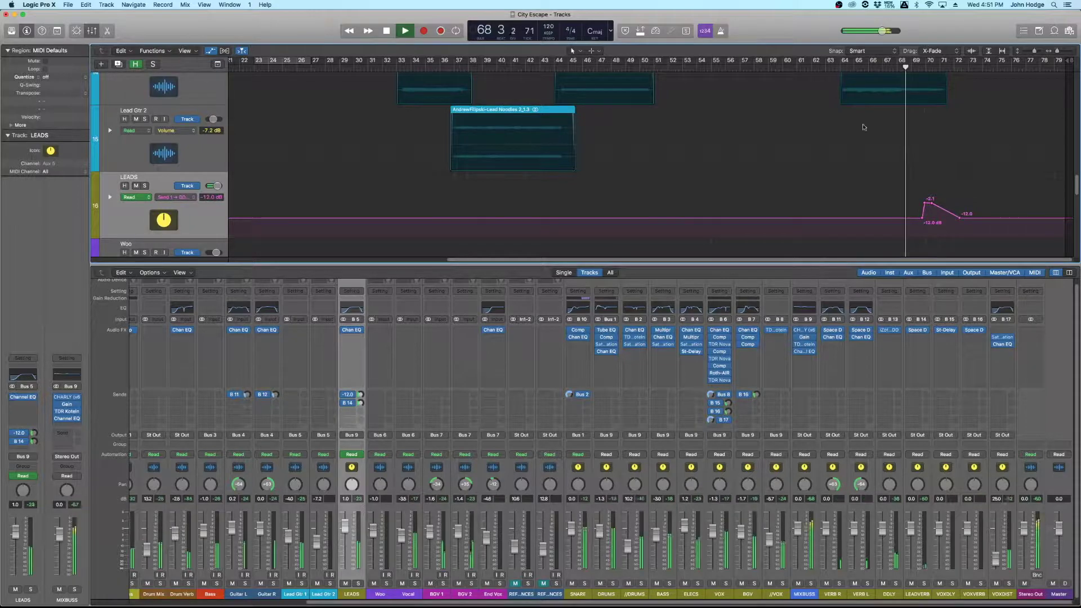
- Examine the vocal, drum and lead tracks around bars 70 to 74 while the mix plays to its end
key(super+Right)
key(super+Right)
scroll(815, 162, right, 5)
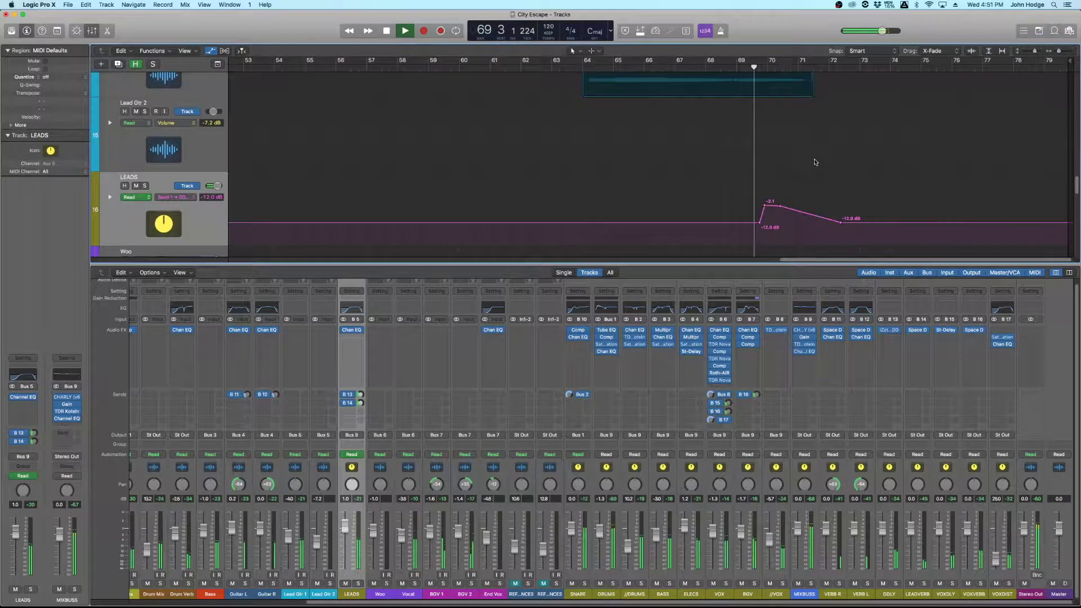
scroll(810, 172, down, 3)
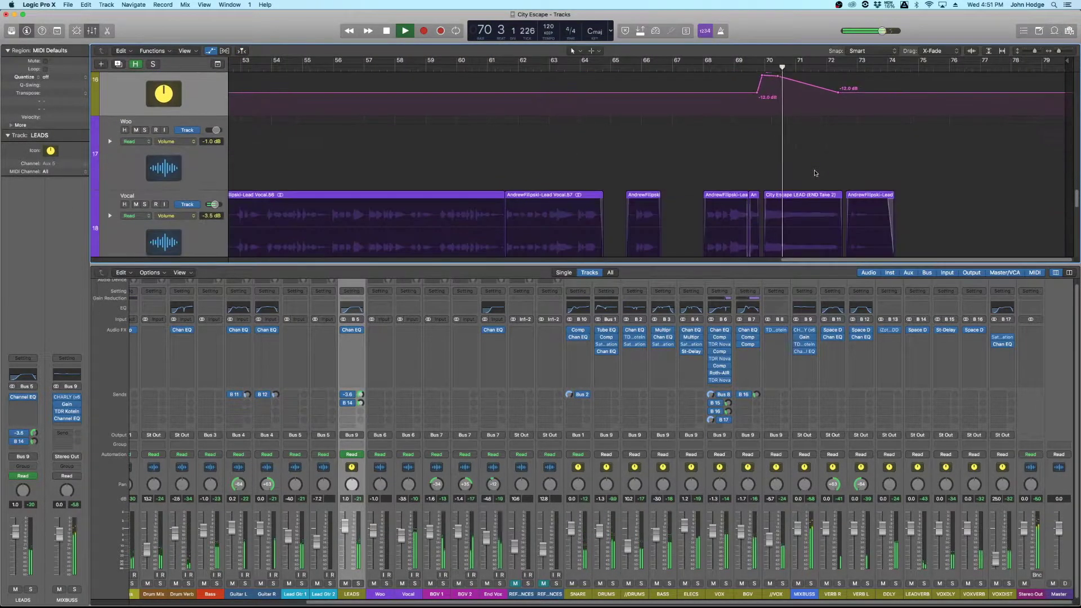
scroll(813, 172, up, 8)
scroll(815, 172, down, 5)
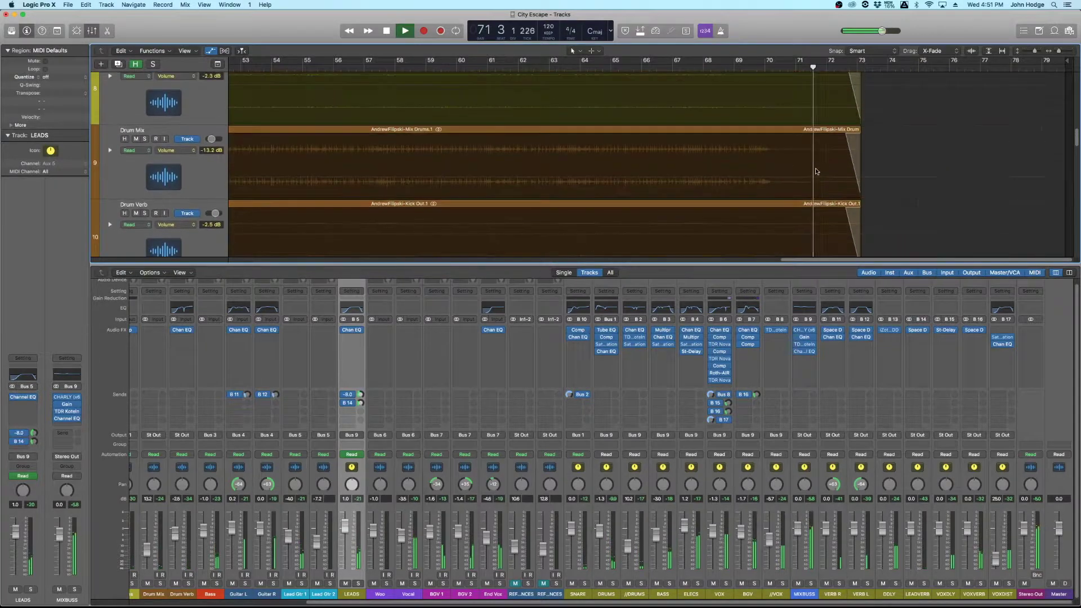
scroll(817, 175, up, 4)
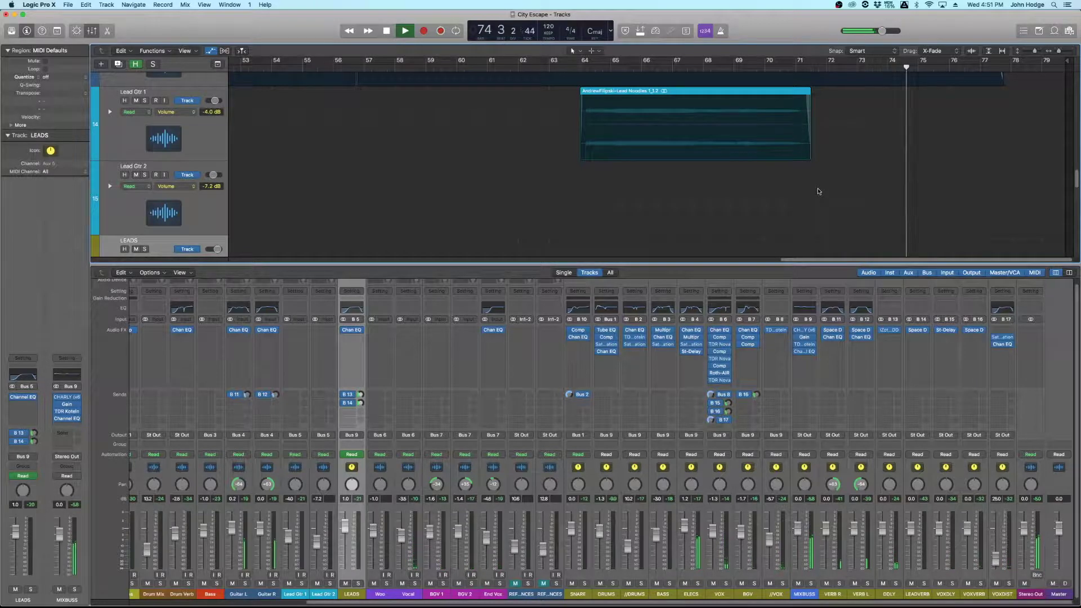
scroll(818, 192, down, 1)
key(space)
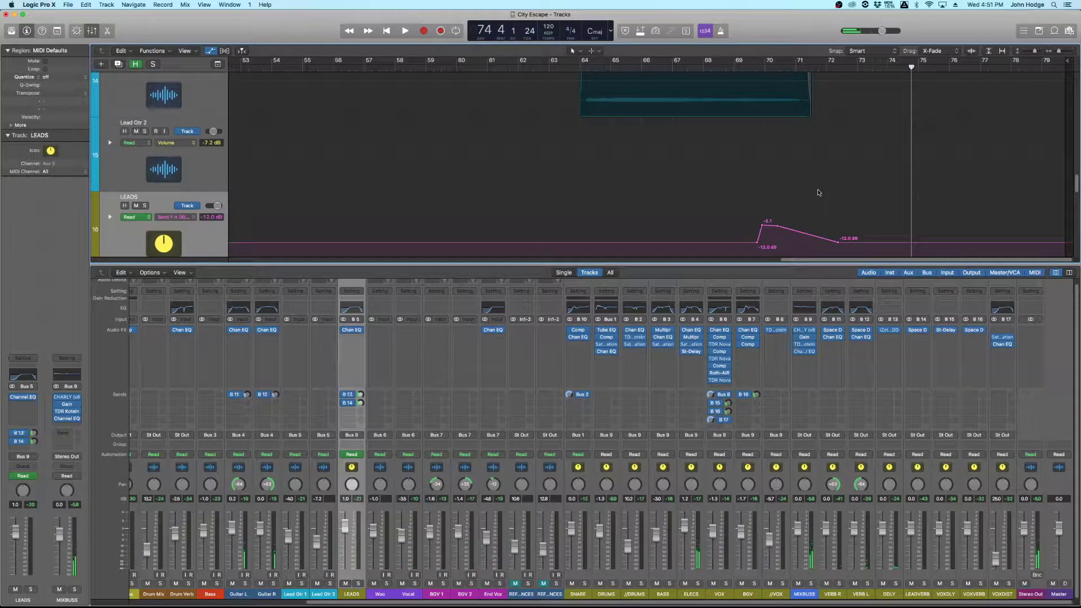
- Bypass the DDLY send automation on LEADS and play the ending from bar 69 for comparison
click(742, 67)
drag(741, 68, 732, 66)
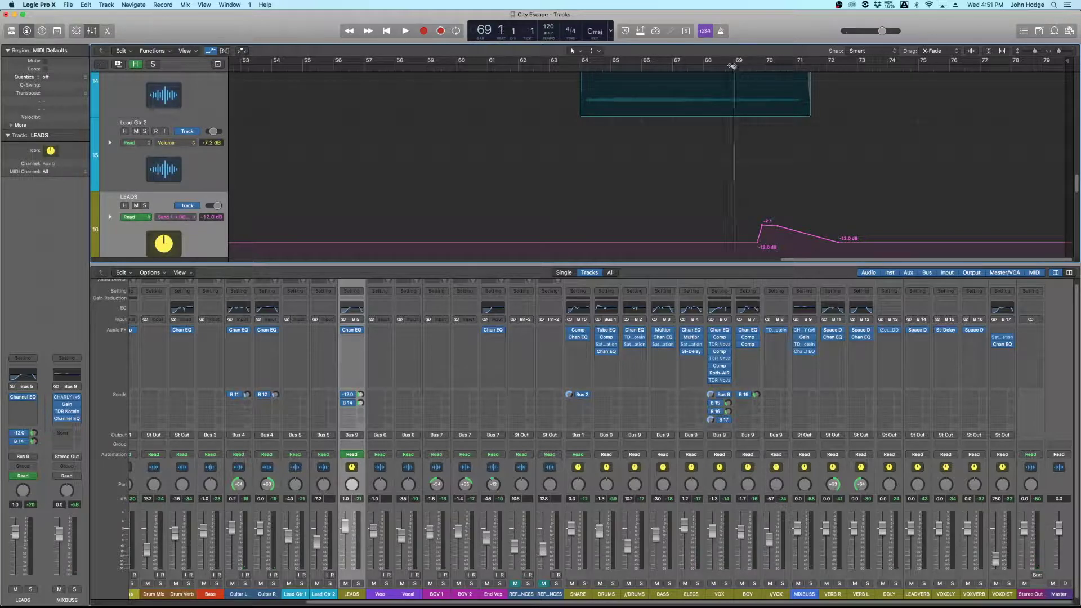
click(159, 217)
key(space)
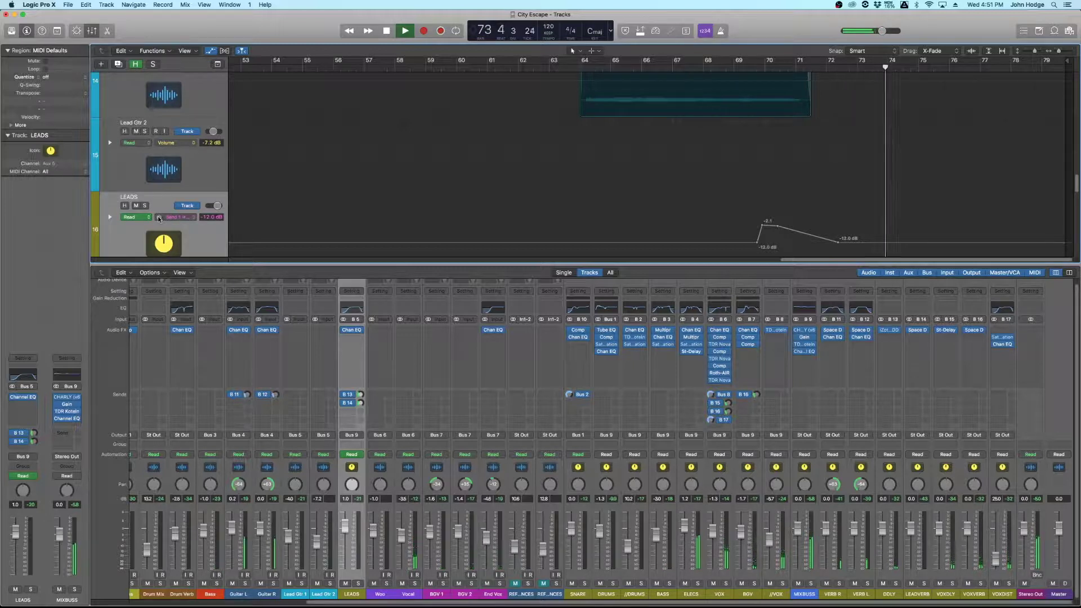
- Re-enable the DDLY send automation on LEADS and play the ending from about bar 68
click(718, 68)
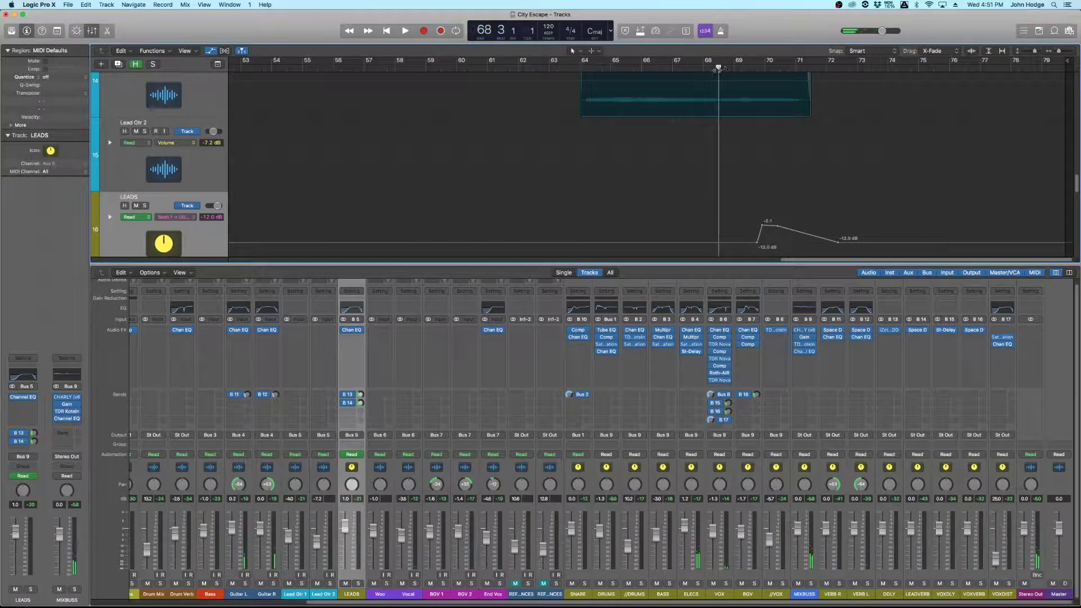
key(space)
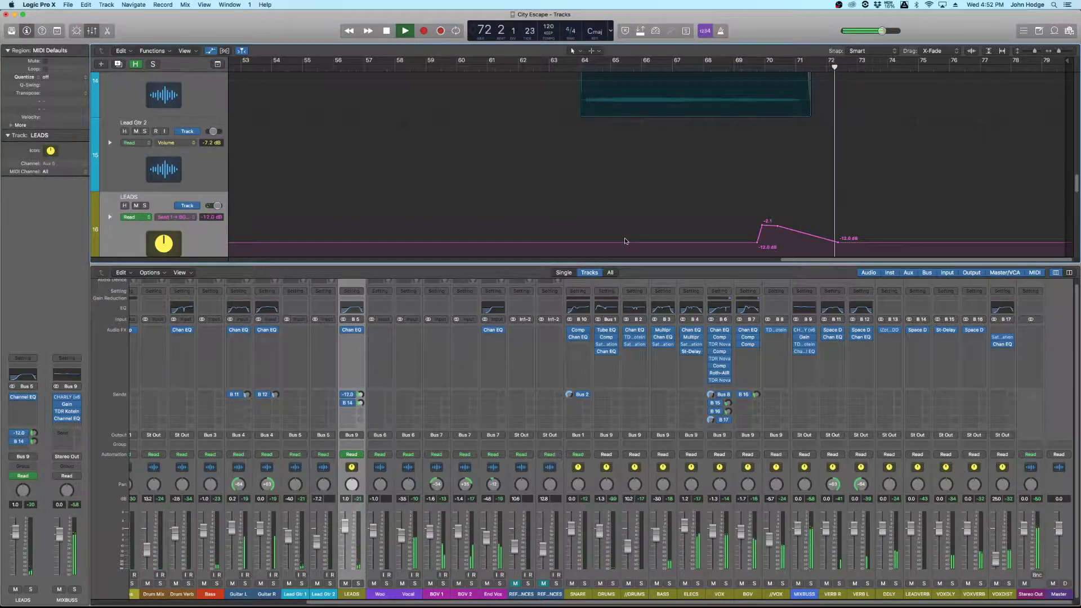
key(space)
- Lower the first DDLY send peak point near bar 70 on LEADS to about −4.3 dB and play from bar 69
click(768, 227)
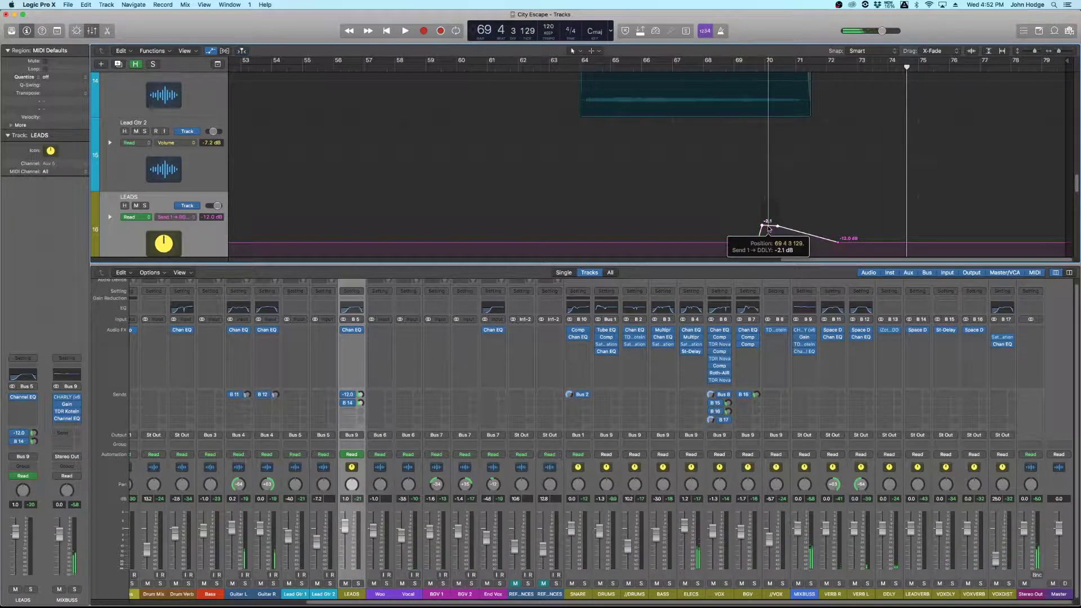
click(762, 225)
drag(761, 225, 779, 230)
click(741, 69)
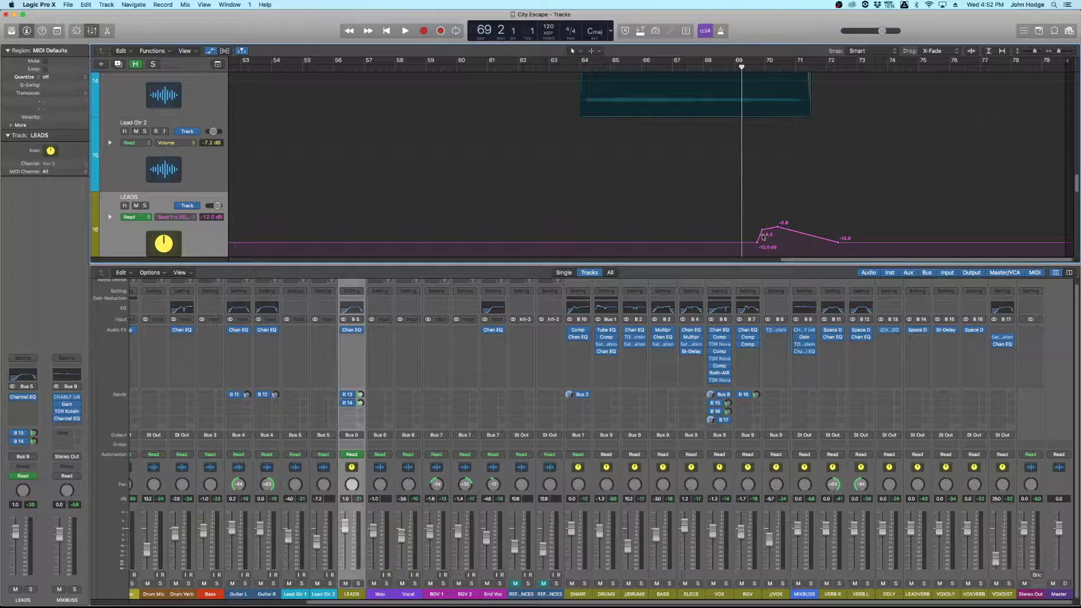
key(space)
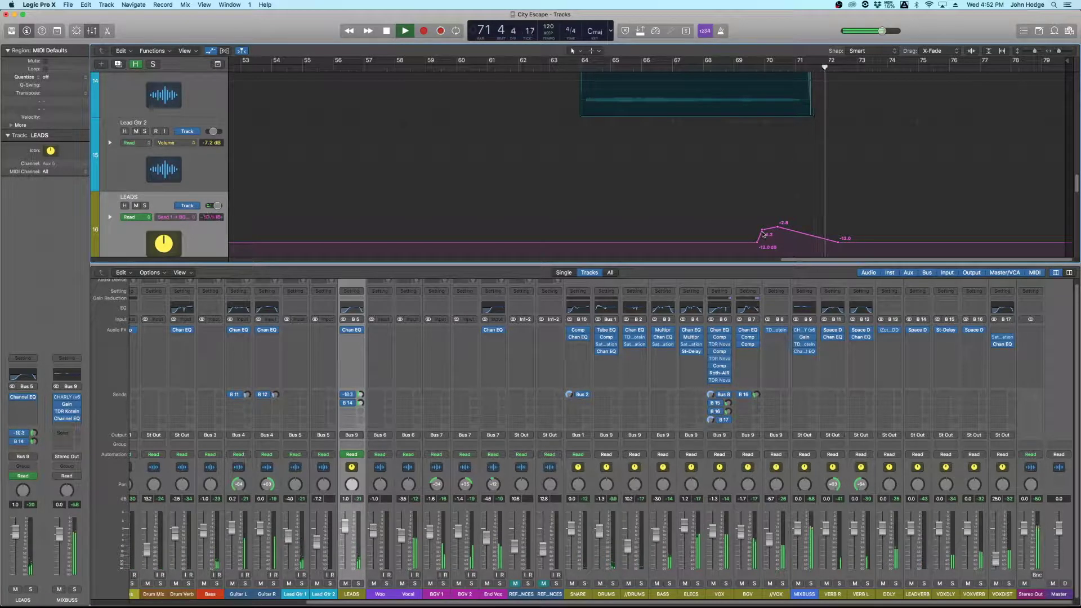
key(space)
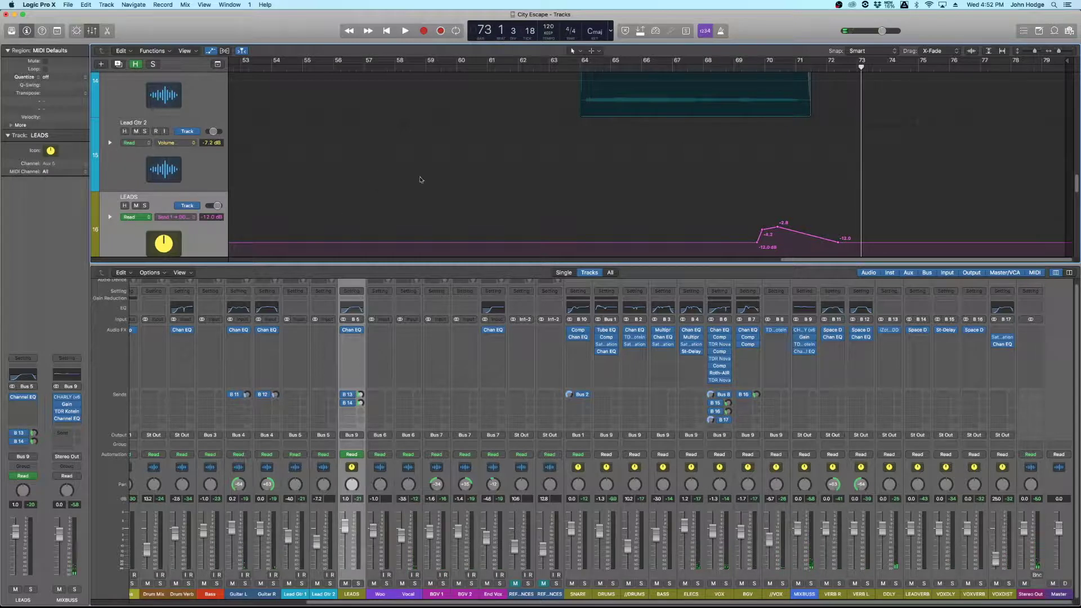
- Hide the track automation and survey the arrangement from the LEADS bus up to the drum tracks
key(super+Down)
key(super+Up)
key(super+Down)
key(super+Left)
key(super+Left)
key(super+Down)
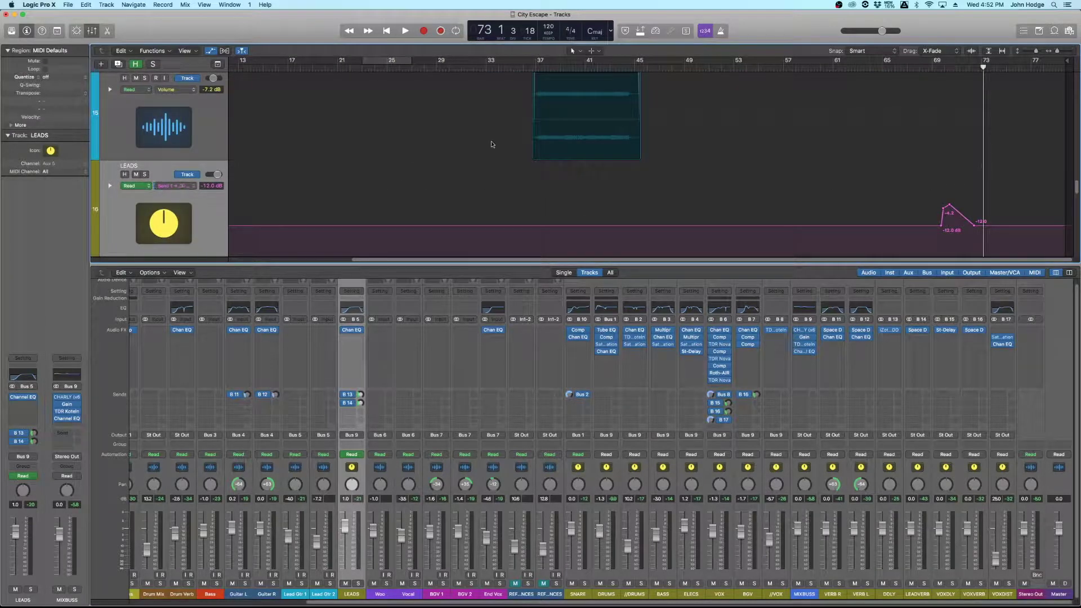
key(super+Up)
key(super+Up)
key(super+Up)
key(super+Up)
key(super+Up)
key(super+Up)
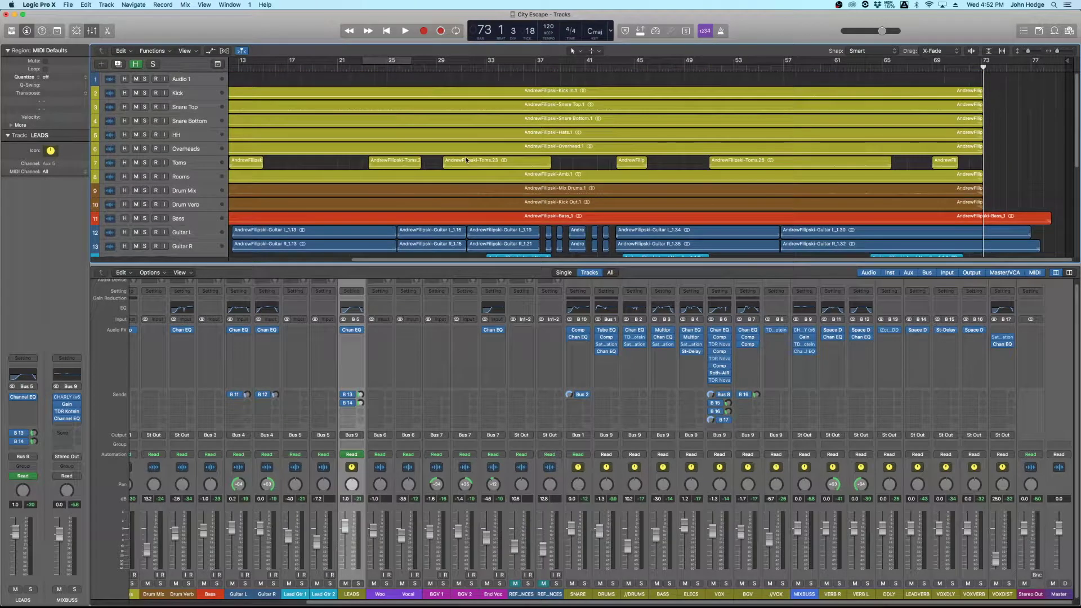
key(super+Down)
key(super+Down)
key(super+Down)
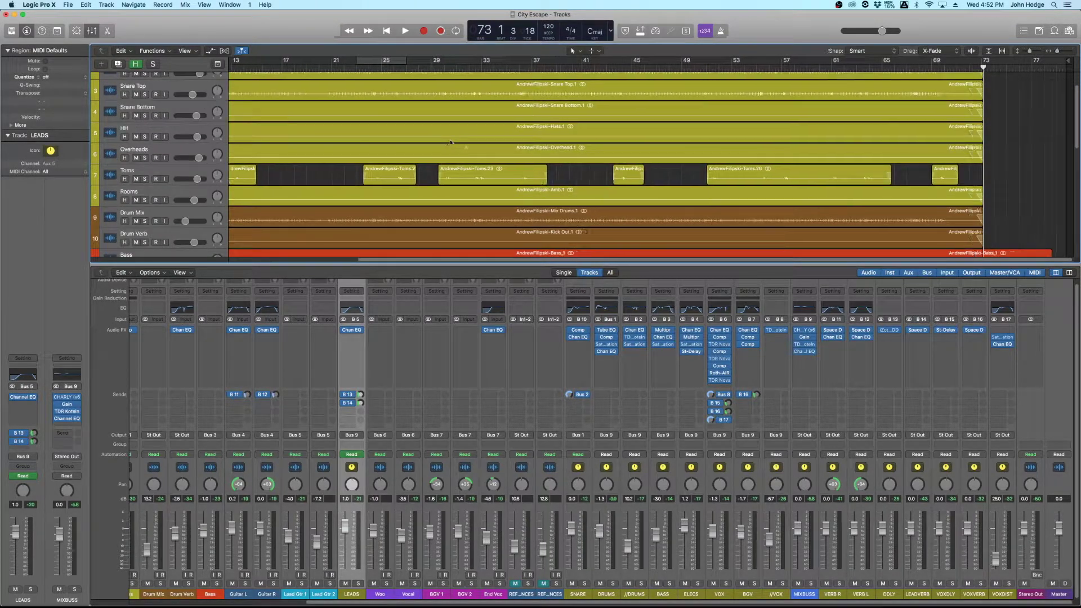
key(super+Down)
key(super+Down)
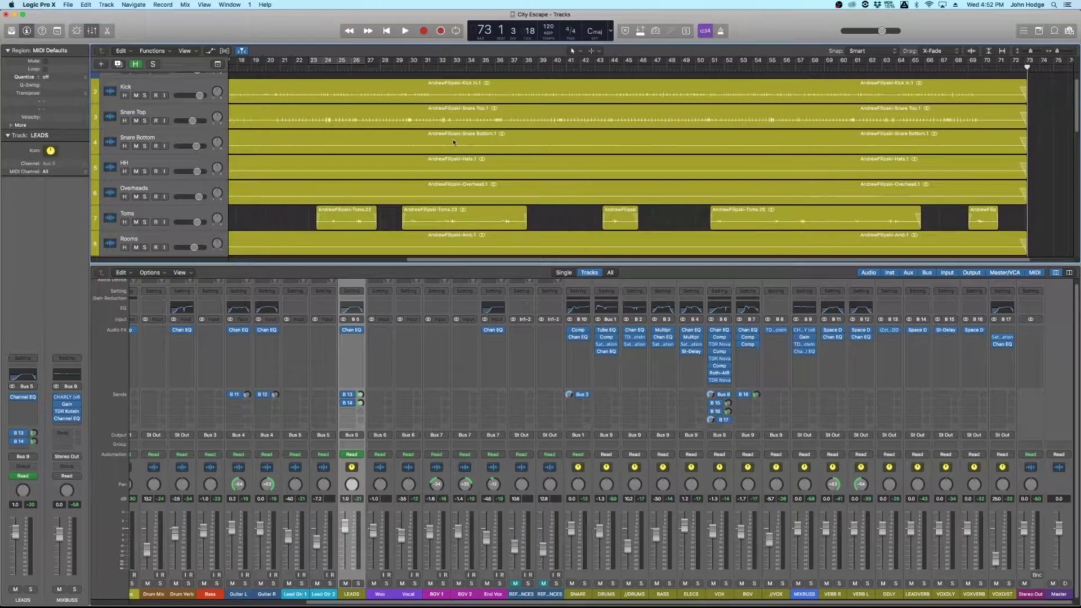
key(super+Down)
key(super+Down)
key(super+Right)
key(super+Right)
scroll(370, 120, left, 5)
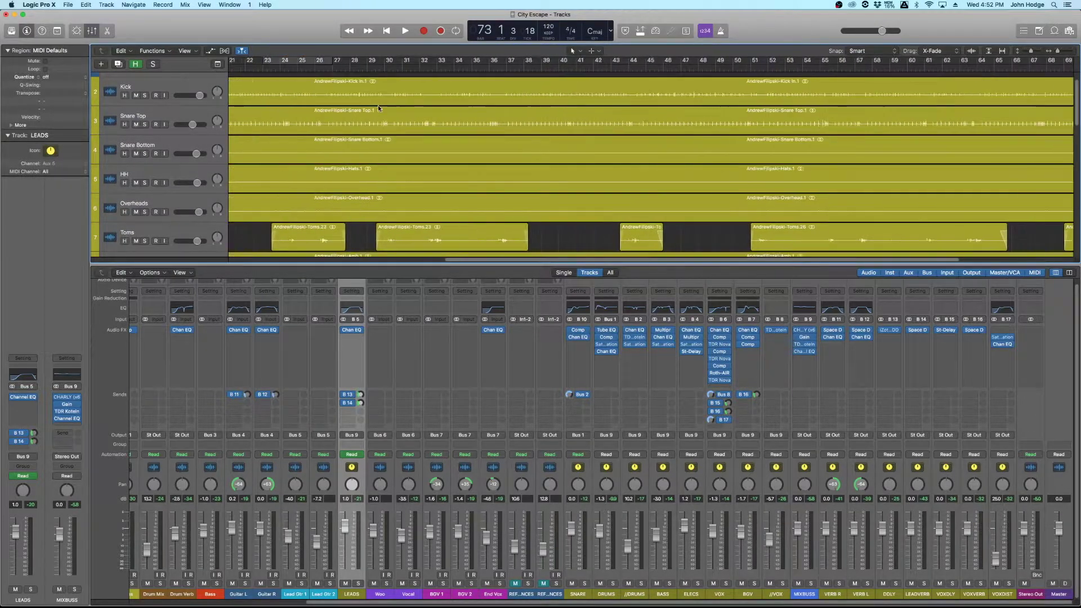
scroll(389, 124, left, 3)
- Move the playhead to bar 23 and examine the drum, bass and guitar tracks around it
click(426, 67)
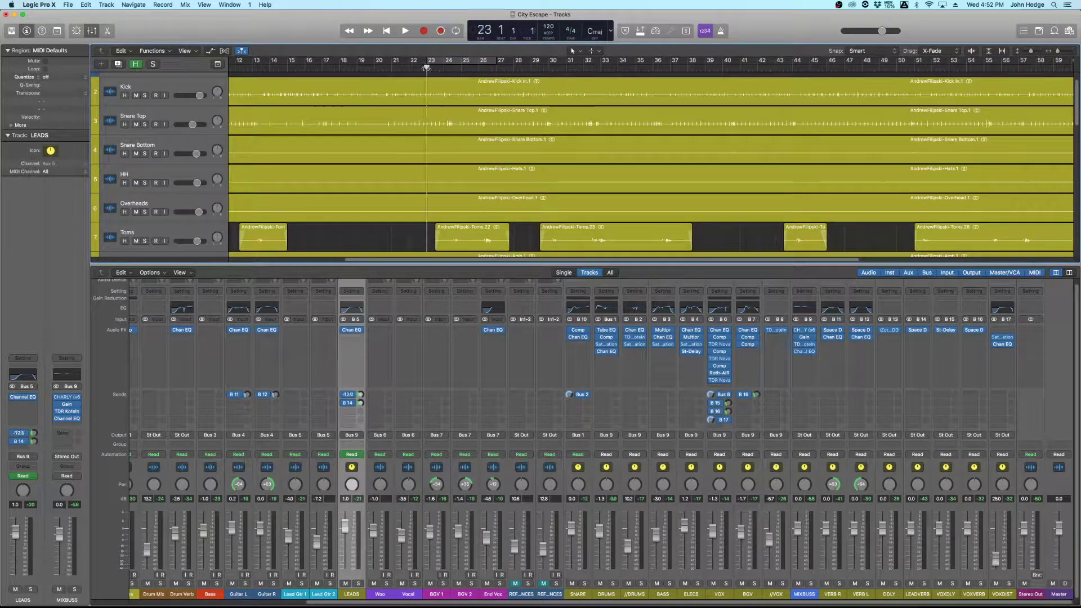
scroll(426, 169, down, 6)
scroll(426, 192, down, 2)
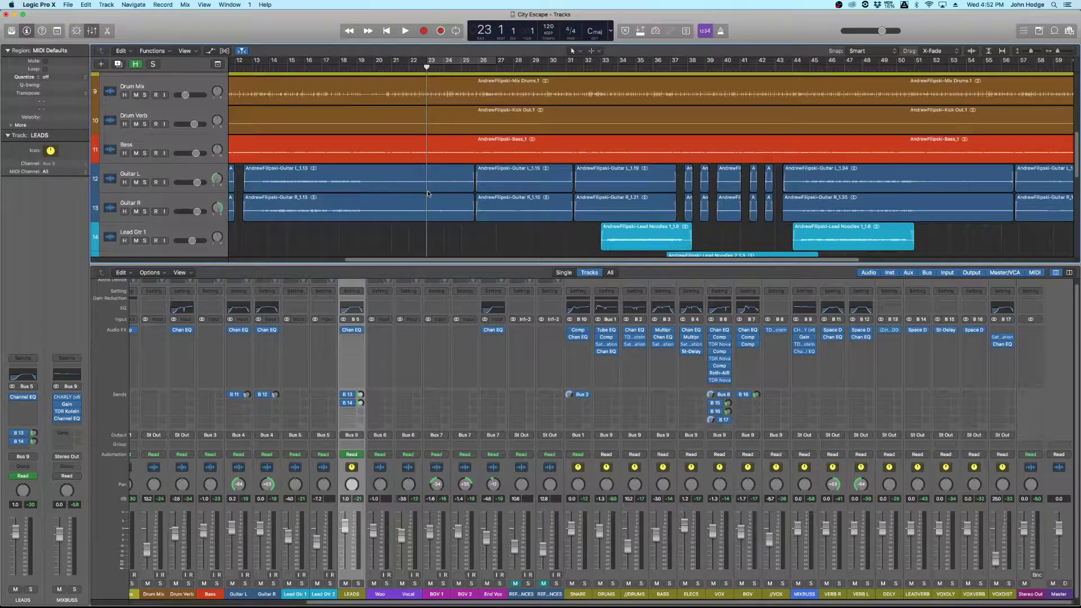
key(super+Right)
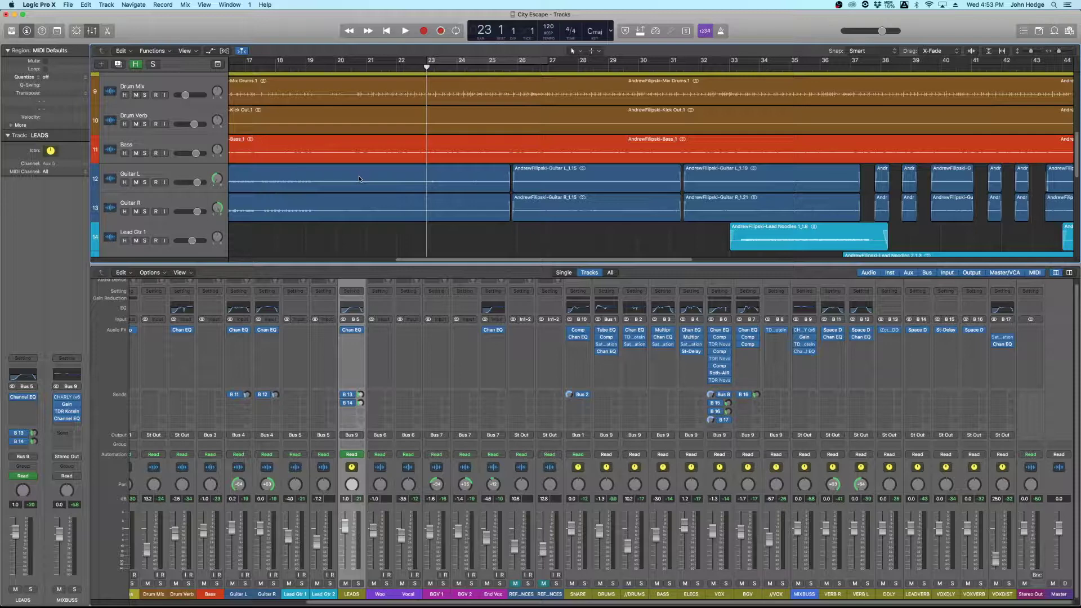
scroll(392, 166, up, 1)
scroll(393, 167, down, 3)
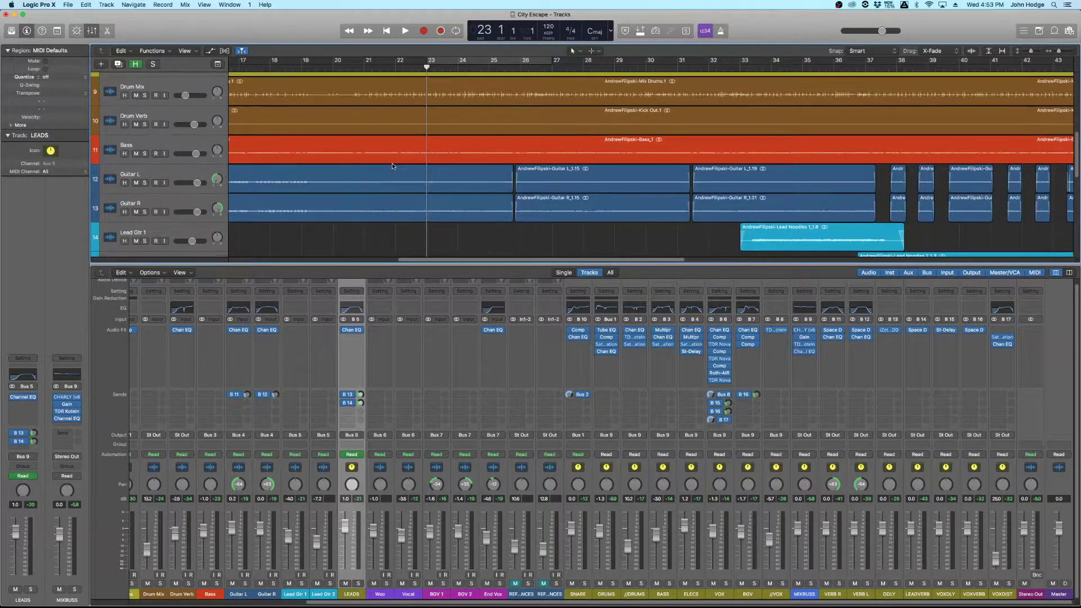
scroll(393, 166, down, 1)
scroll(393, 167, up, 2)
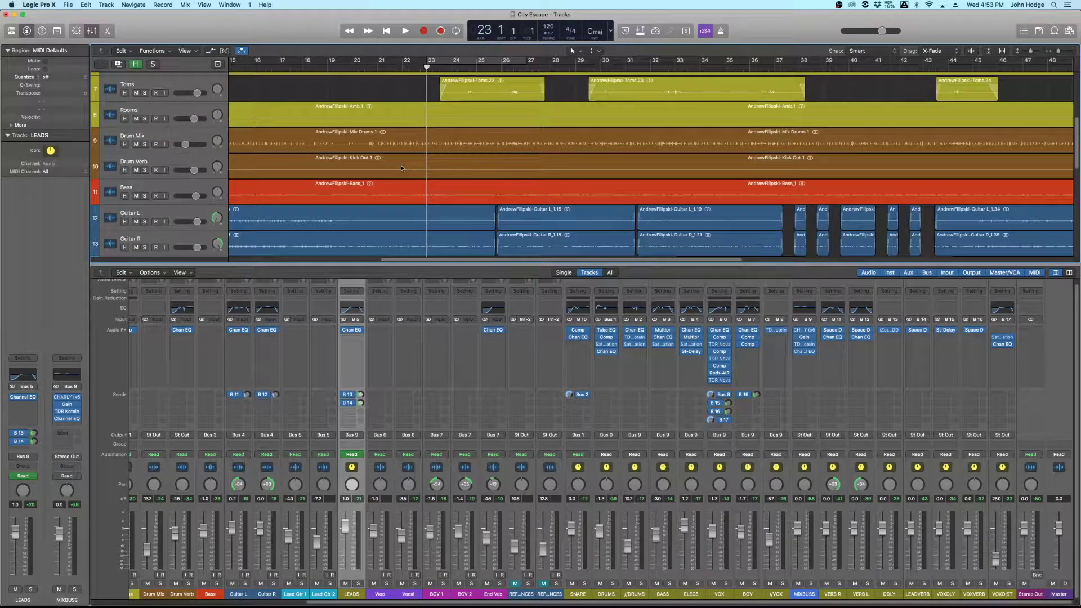
- Play the mix from bar 23, skipping ahead to about bar 29 and on to about bar 33
key(space)
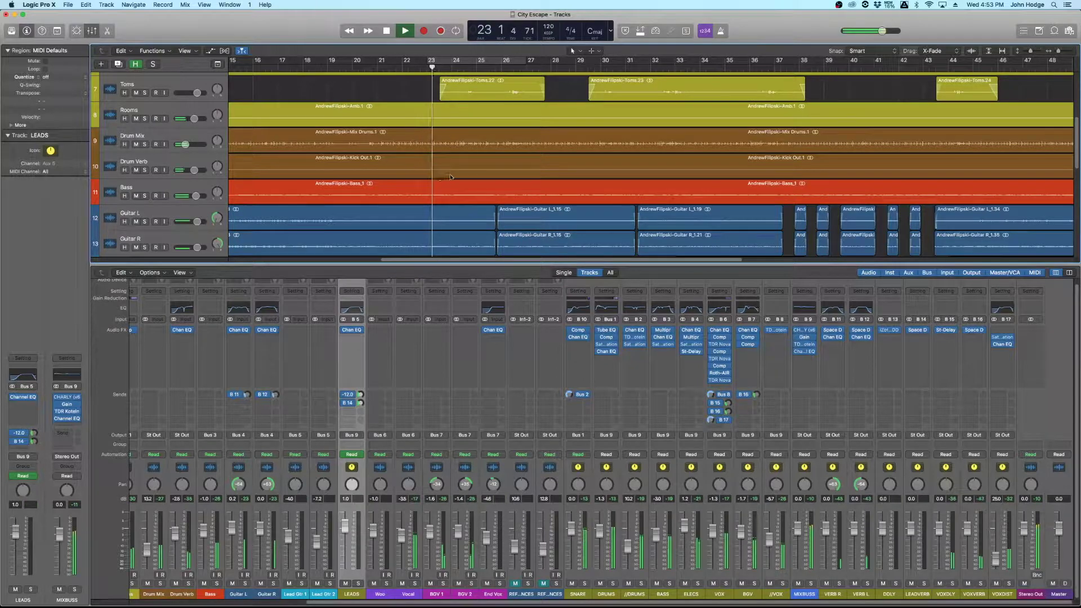
scroll(327, 94, left, 3)
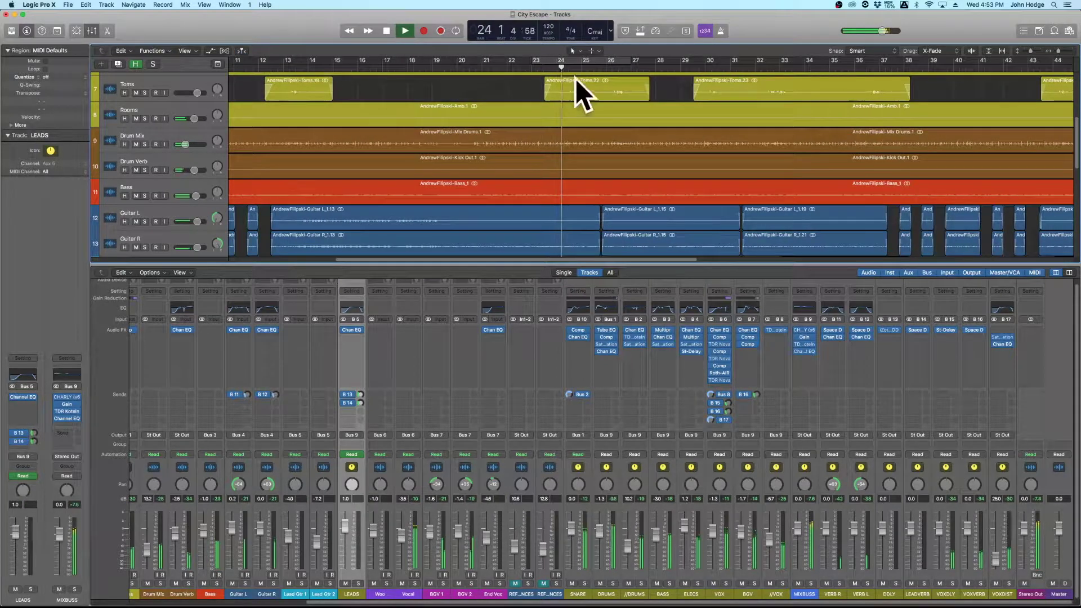
scroll(569, 96, right, 3)
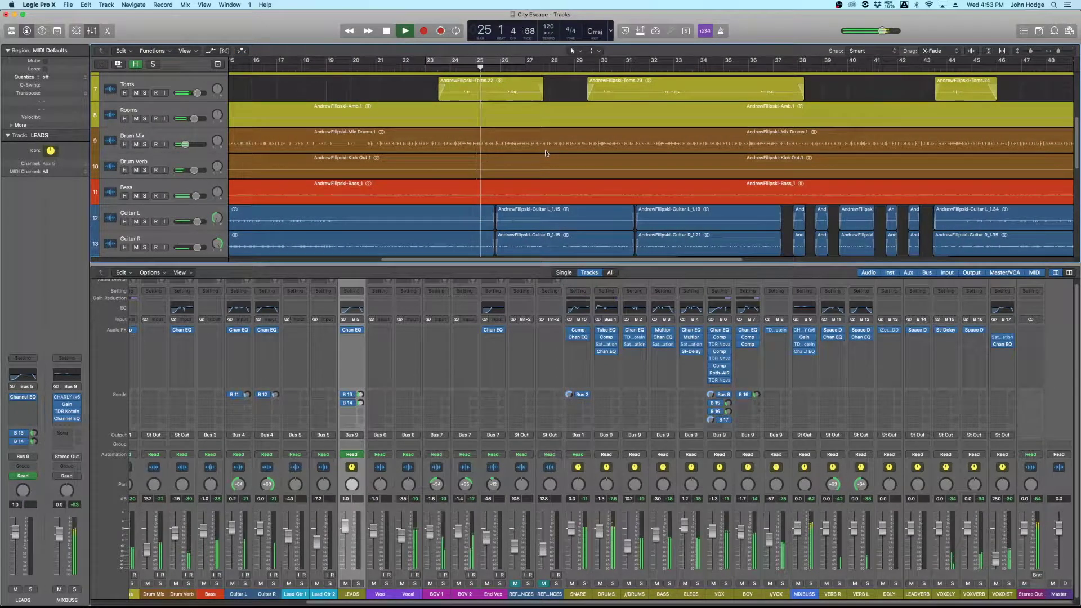
scroll(546, 151, right, 1)
scroll(546, 155, up, 3)
scroll(546, 164, up, 3)
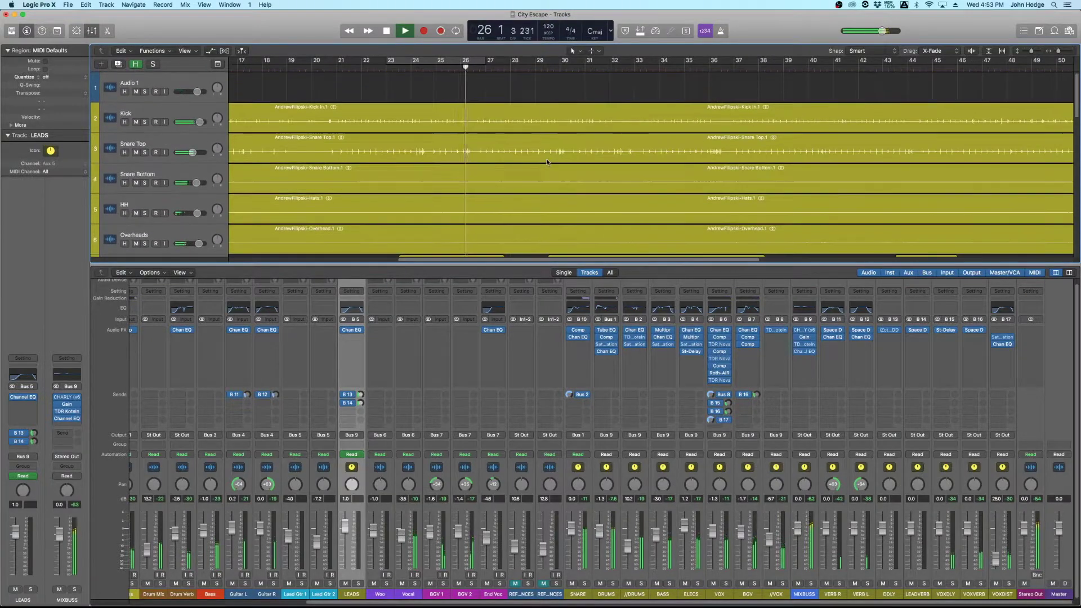
click(536, 67)
scroll(545, 90, right, 3)
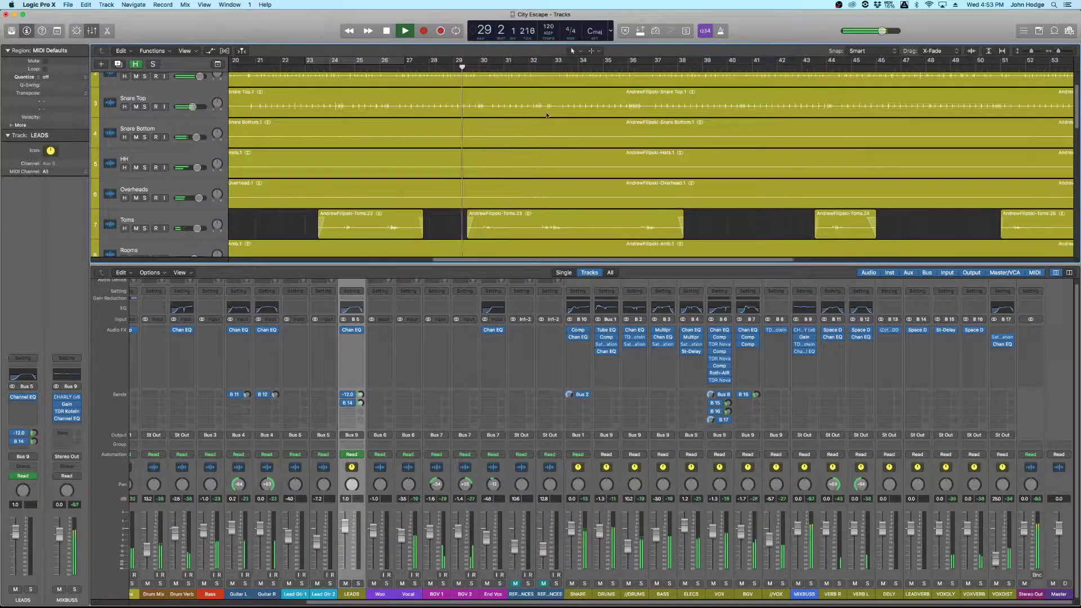
click(553, 67)
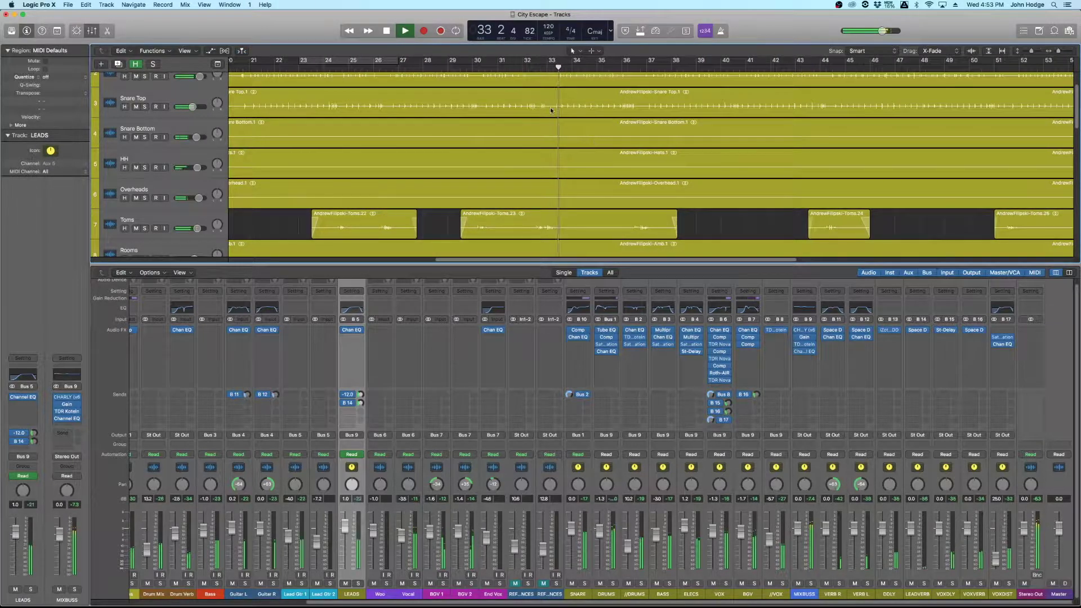
key(space)
- Replay the mix around the downbeat of bar 33 with the drum tracks magnified
scroll(553, 101, up, 1)
scroll(554, 97, up, 3)
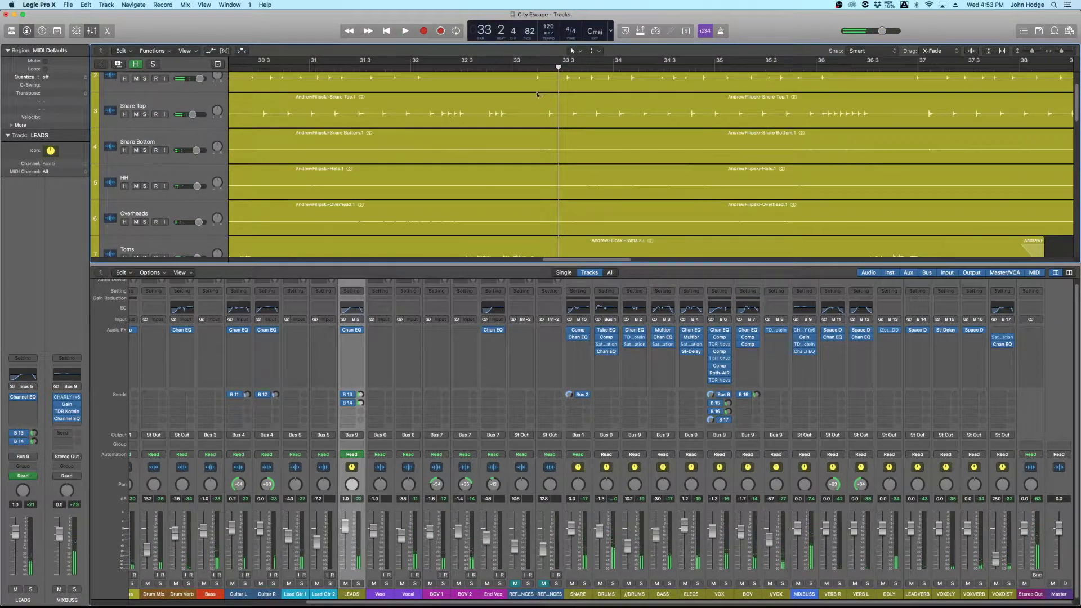
scroll(537, 93, up, 3)
click(537, 68)
key(space)
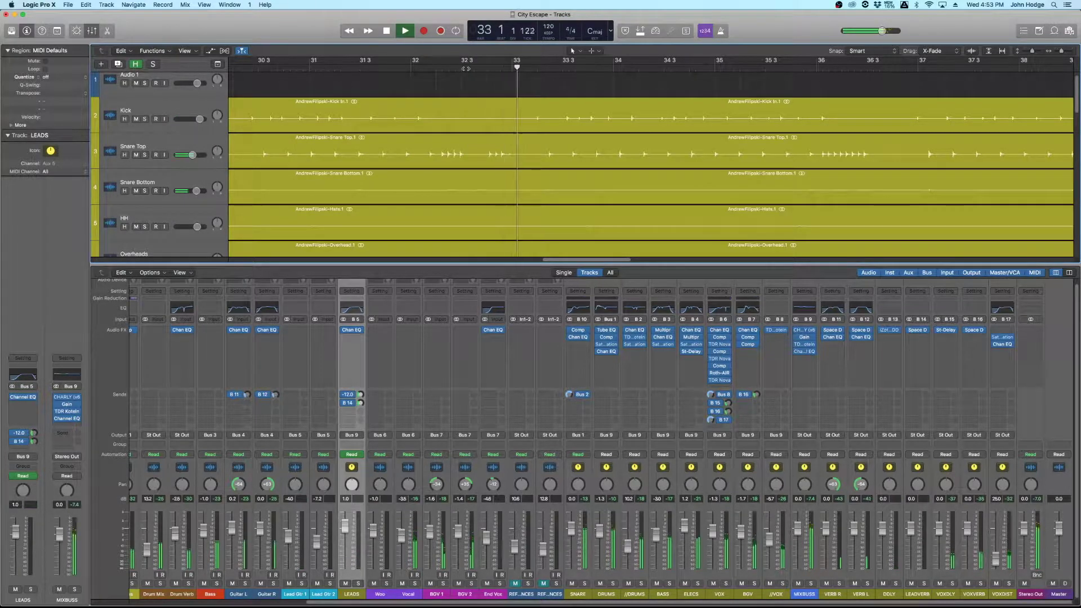
key(space)
- Show volume automation on the Kick track and raise a short section around bar 33 beat 2 to +3.8 dB
key(super+Right)
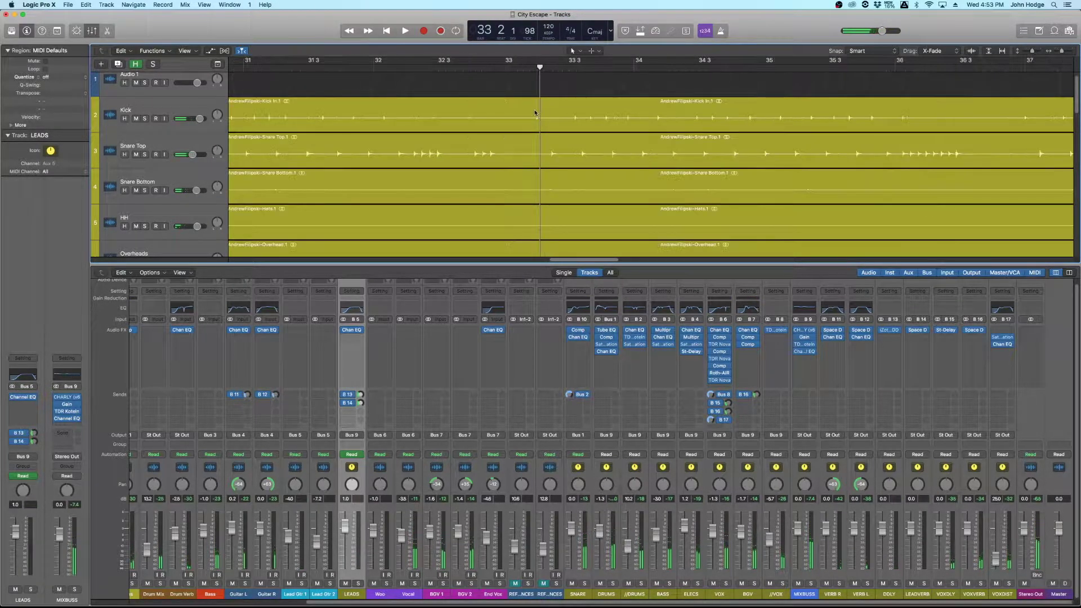
click(159, 109)
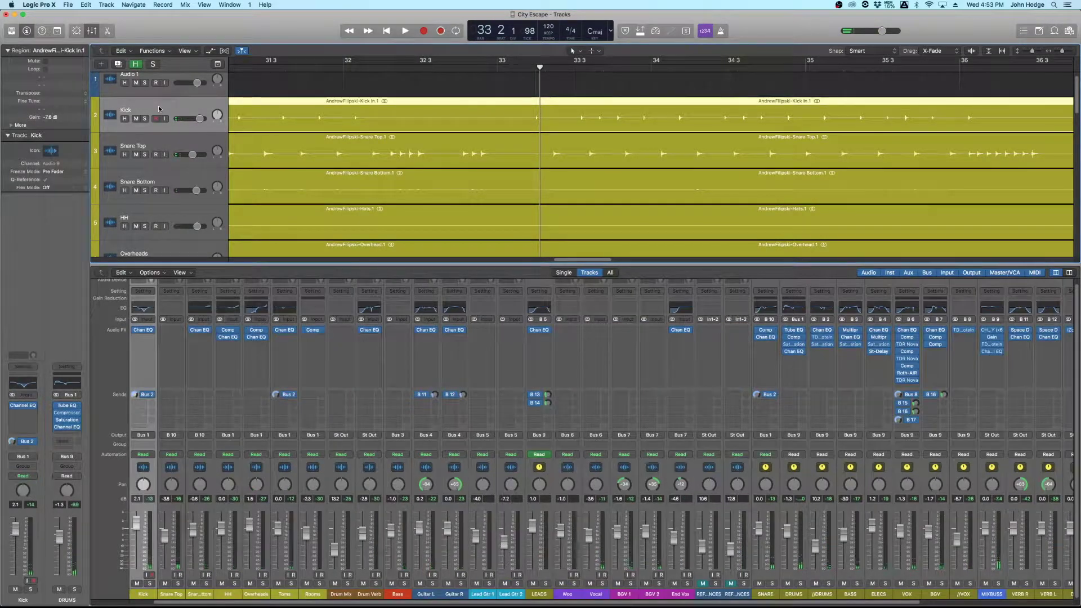
key(a)
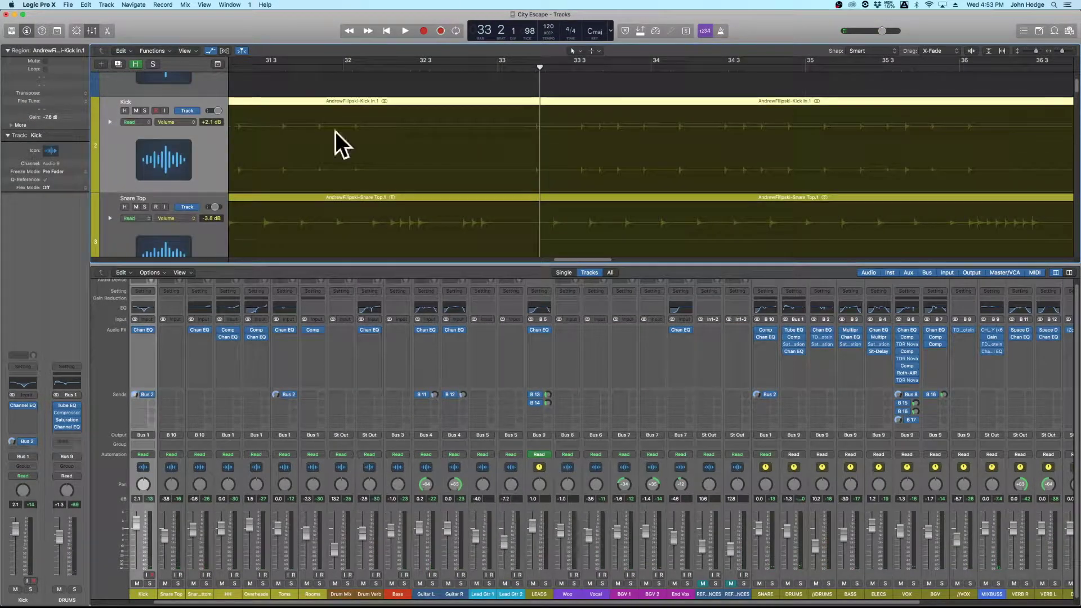
click(526, 127)
mouse_move(526, 125)
mouse_down()
mouse_move(557, 129)
mouse_move(544, 117)
mouse_up()
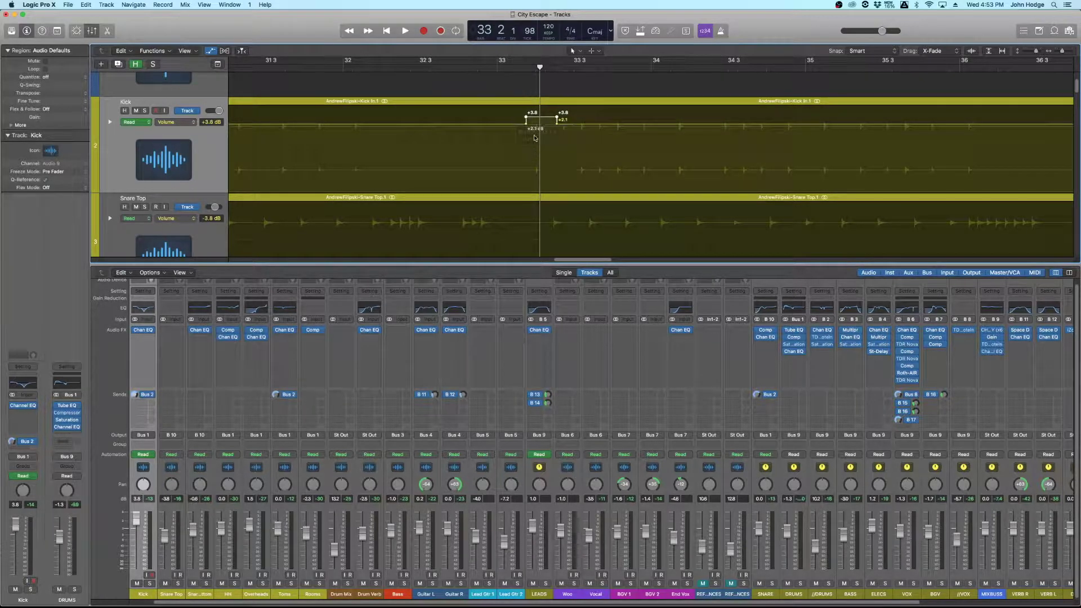
- Play the mix from bar 32 beat 4 to check the Kick volume boost
click(458, 68)
scroll(448, 132, down, 2)
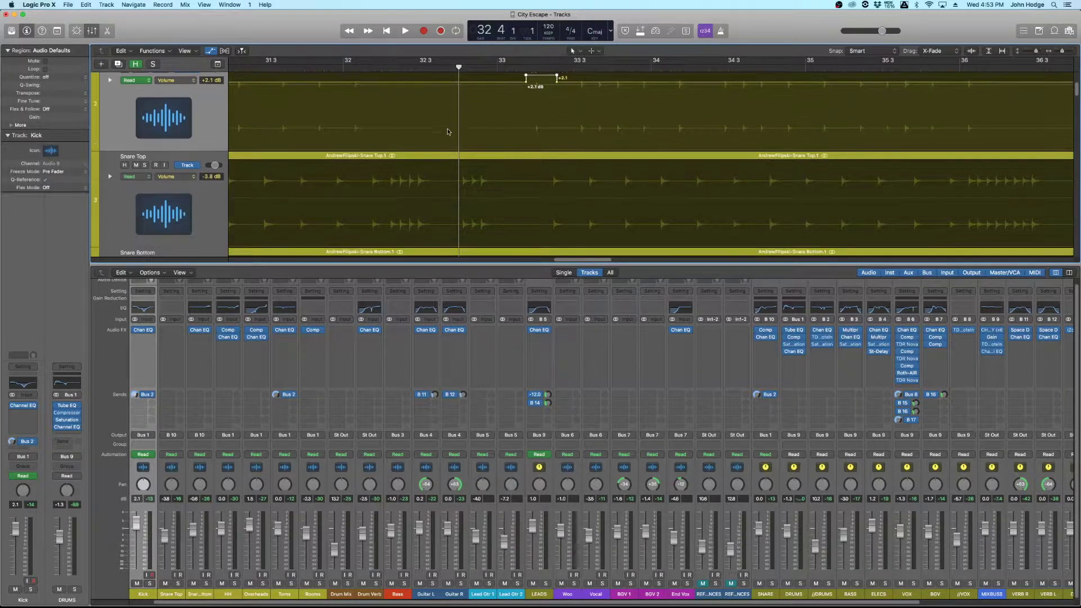
key(space)
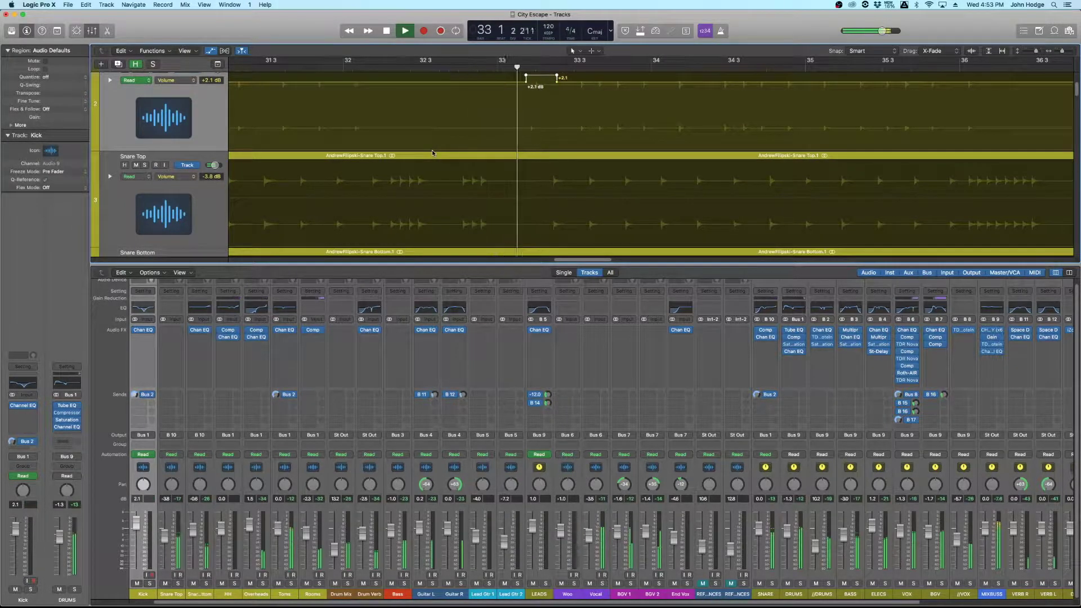
key(space)
- Create an arrangement track for the ELECS bus directly below the Guitar R track
scroll(521, 163, down, 2)
scroll(535, 163, down, 10)
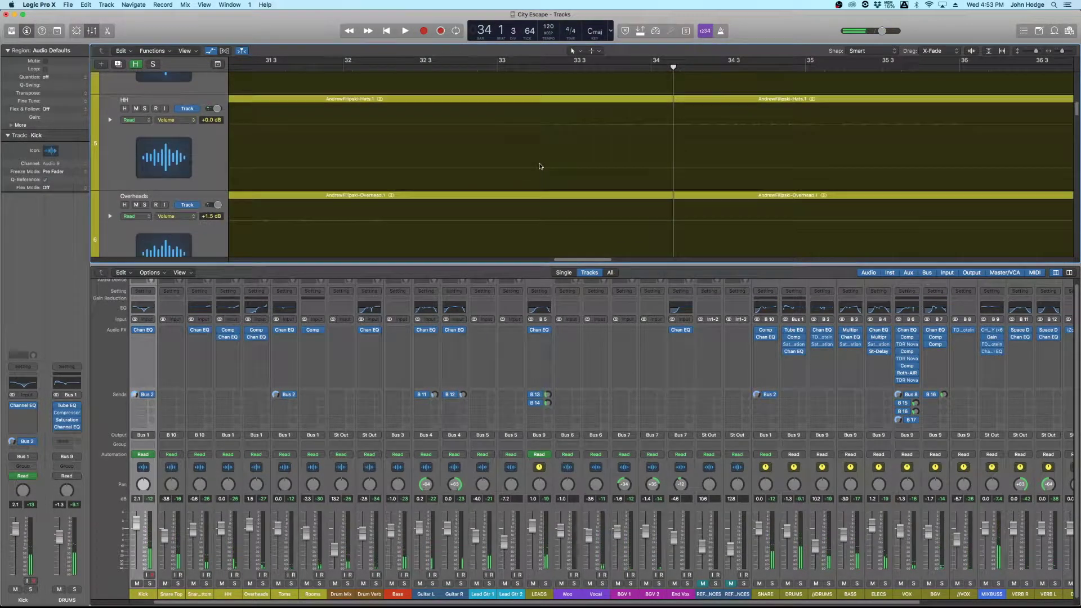
scroll(539, 166, down, 2)
scroll(539, 166, down, 5)
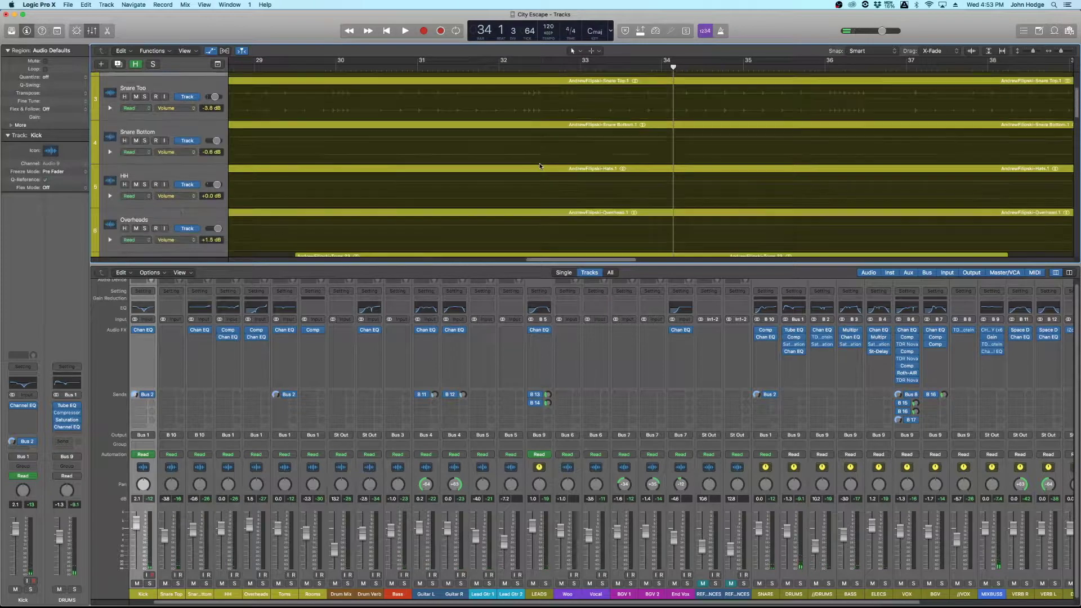
scroll(540, 166, down, 5)
scroll(538, 172, down, 15)
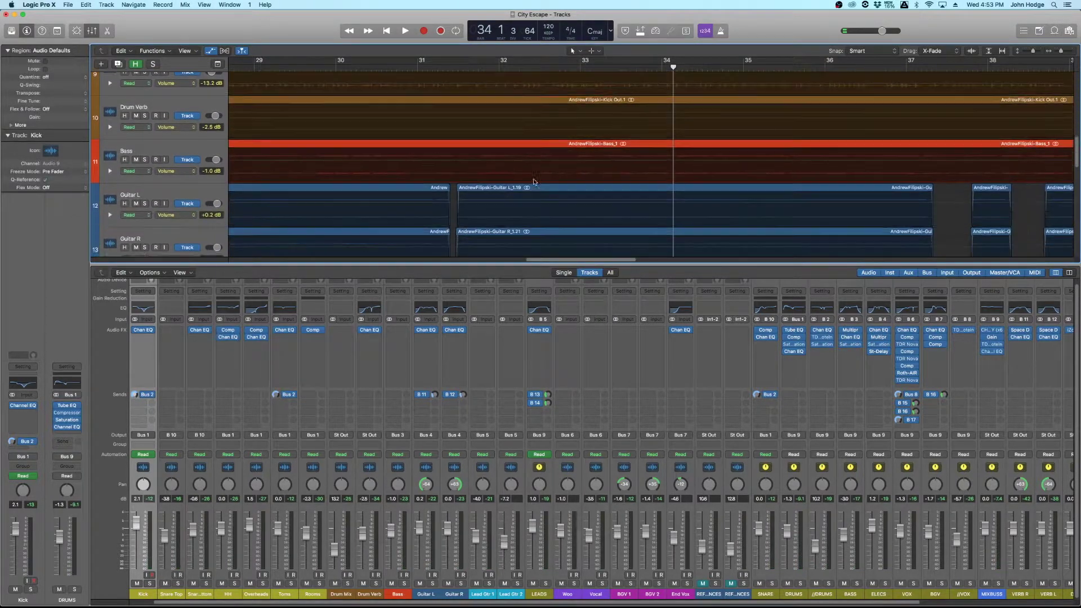
click(879, 596)
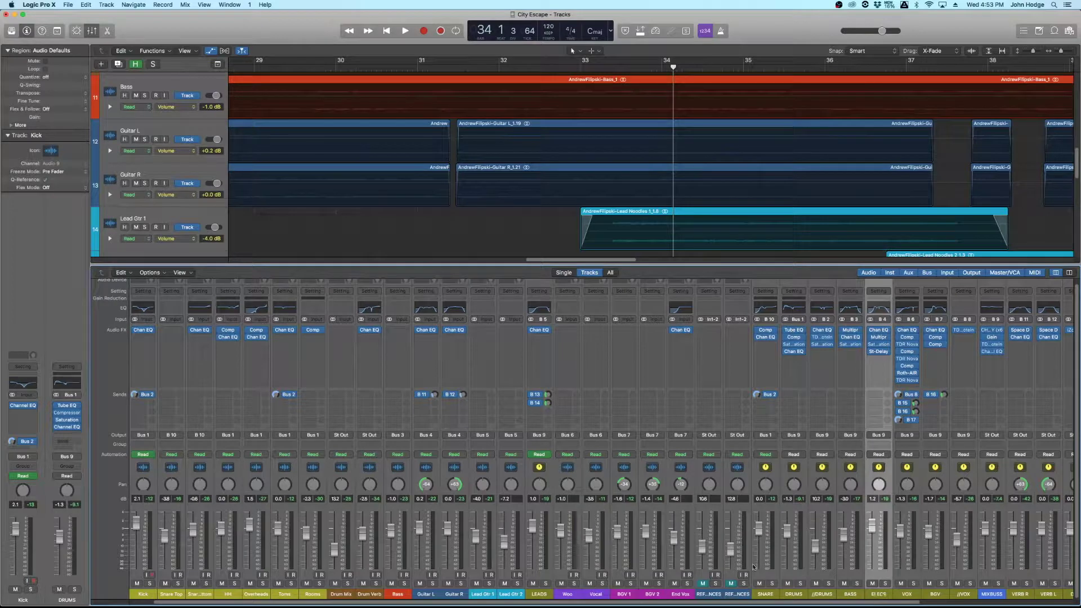
click(160, 172)
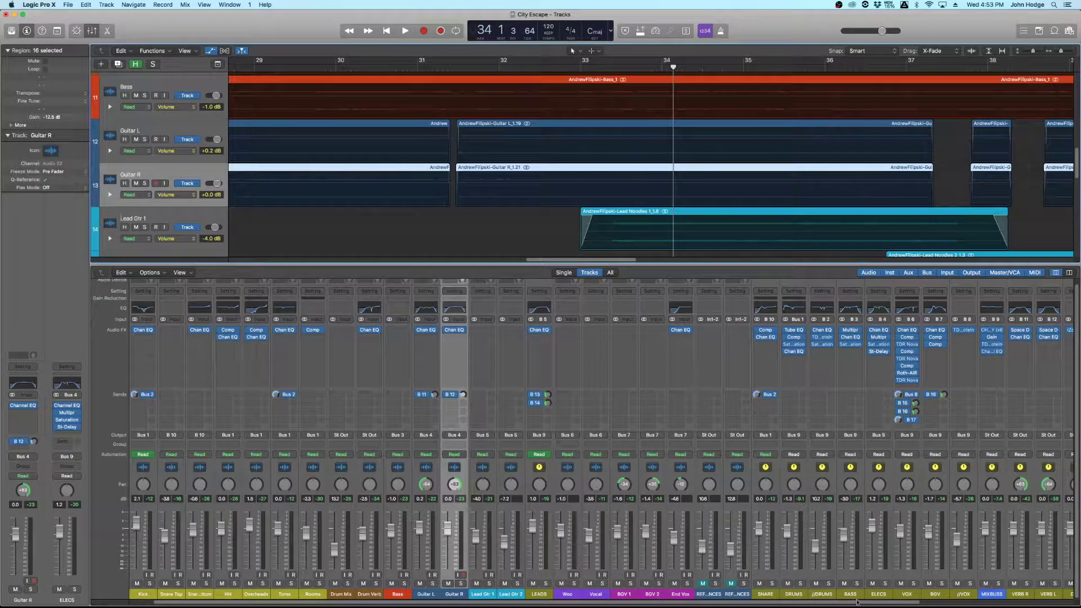
click(870, 456)
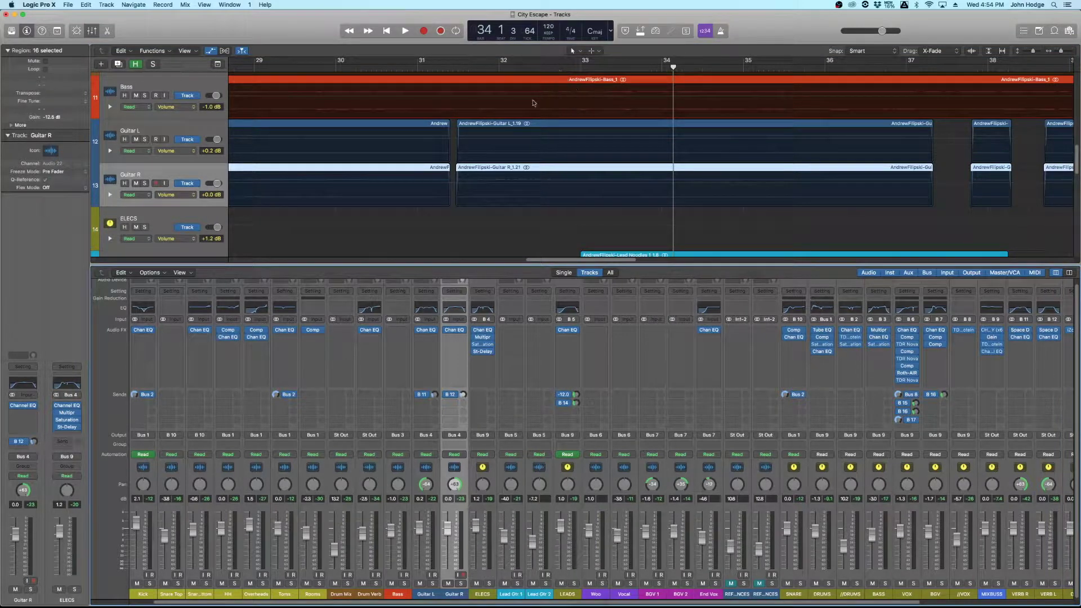
- Locate the Kick track's volume boost and place the playhead at bar 33 beat 2
key(super+Up)
key(super+Left)
key(super+Left)
key(super+Left)
key(super+Left)
key(super+Left)
scroll(536, 137, up, 8)
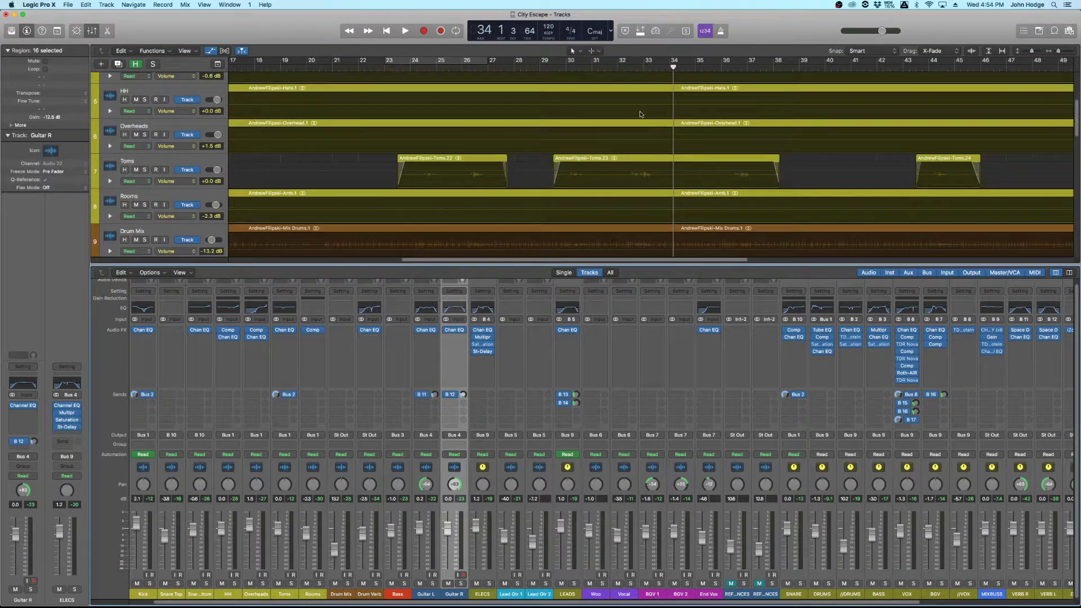
scroll(640, 114, up, 3)
key(a)
scroll(652, 99, up, 5)
key(super+Left)
key(super+Down)
scroll(651, 96, up, 8)
key(comma)
key(super+Right)
key(super+Right)
key(super+Right)
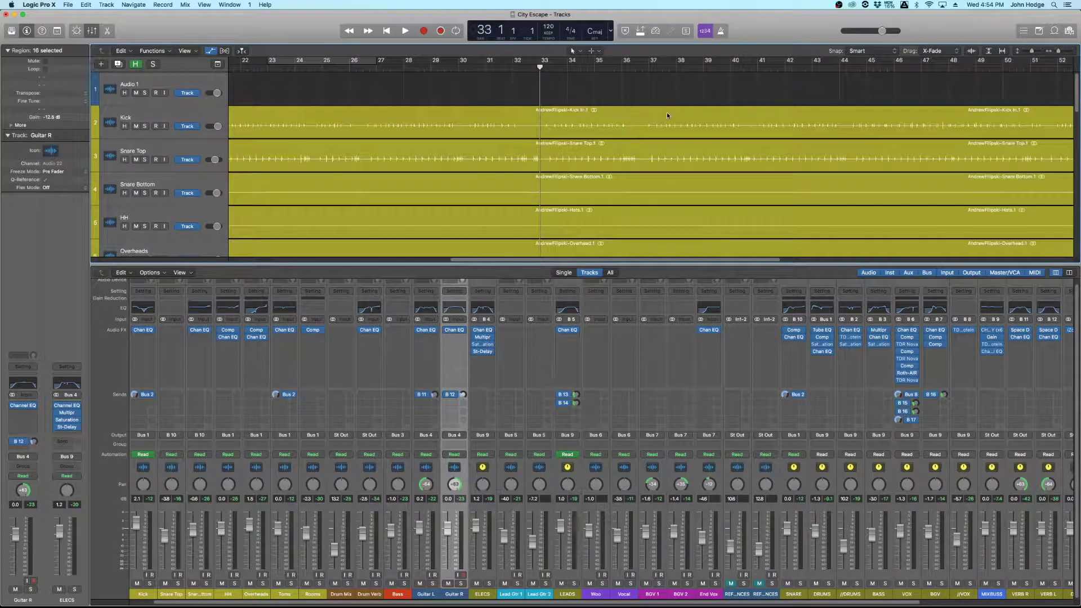
key(a)
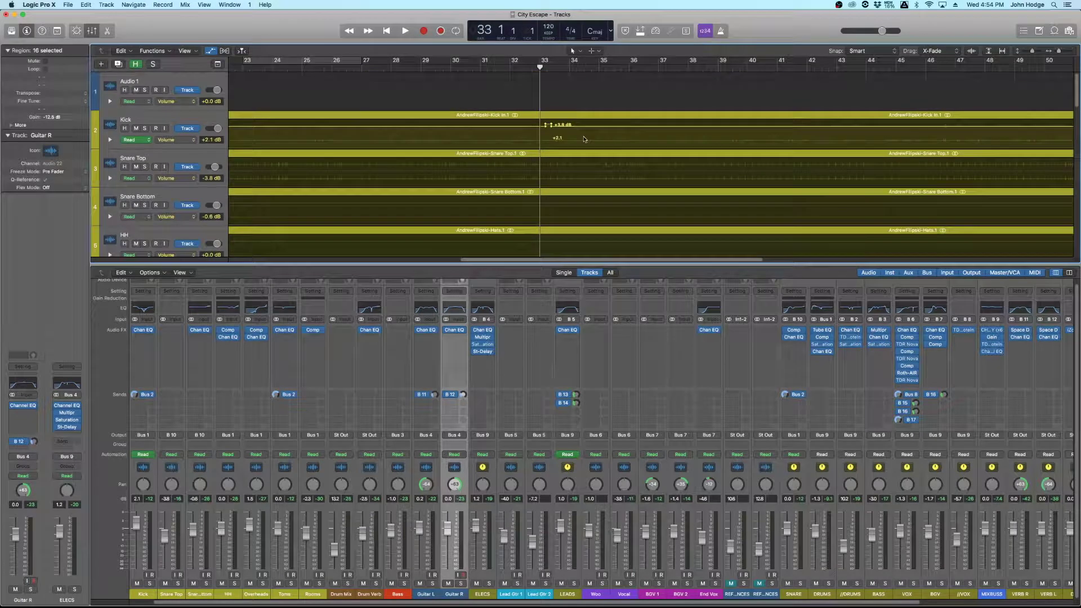
click(545, 69)
- Start volume automation on the ELECS track at +1.2 dB, magnified around bar 33
scroll(579, 232, down, 5)
key(super+Right)
key(super+Right)
key(super+Right)
scroll(574, 187, down, 3)
scroll(573, 188, down, 5)
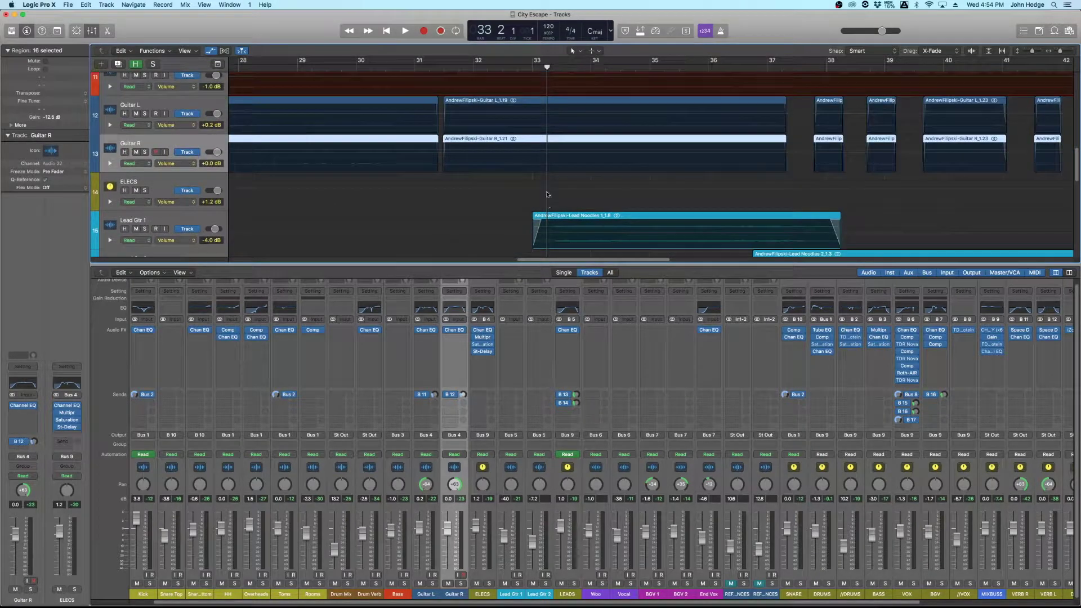
key(super+Down)
key(super+Down)
key(super+Down)
key(super+Down)
key(super+Down)
key(super+Right)
key(super+Right)
key(super+Right)
key(super+Right)
key(super+Right)
key(super+Right)
key(super+Right)
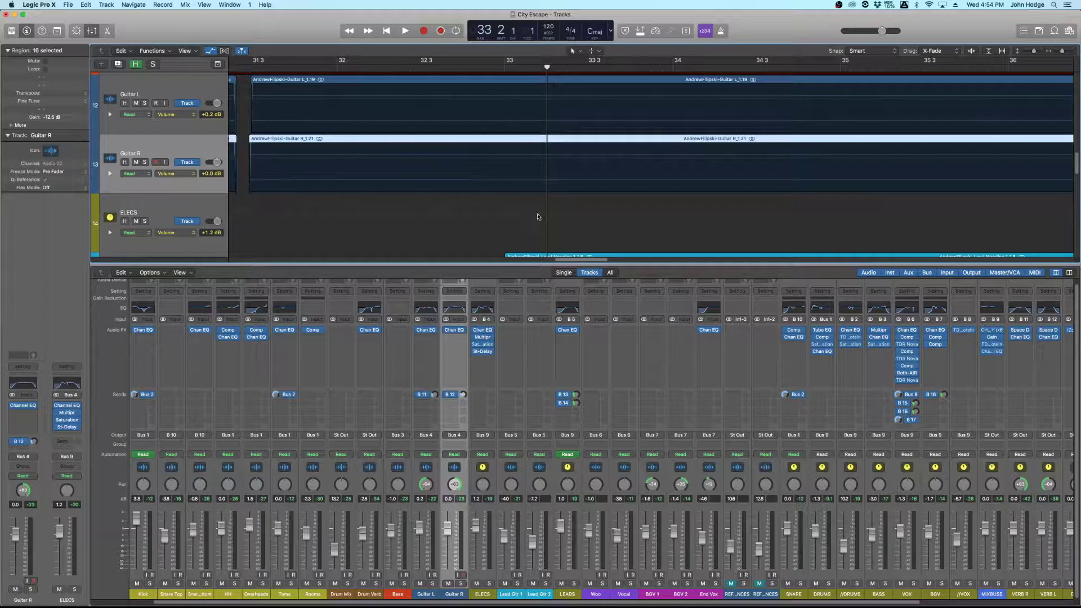
click(537, 216)
- Play the mix from bar 33 to hear the guitars' entrance
key(space)
key(space)
click(503, 68)
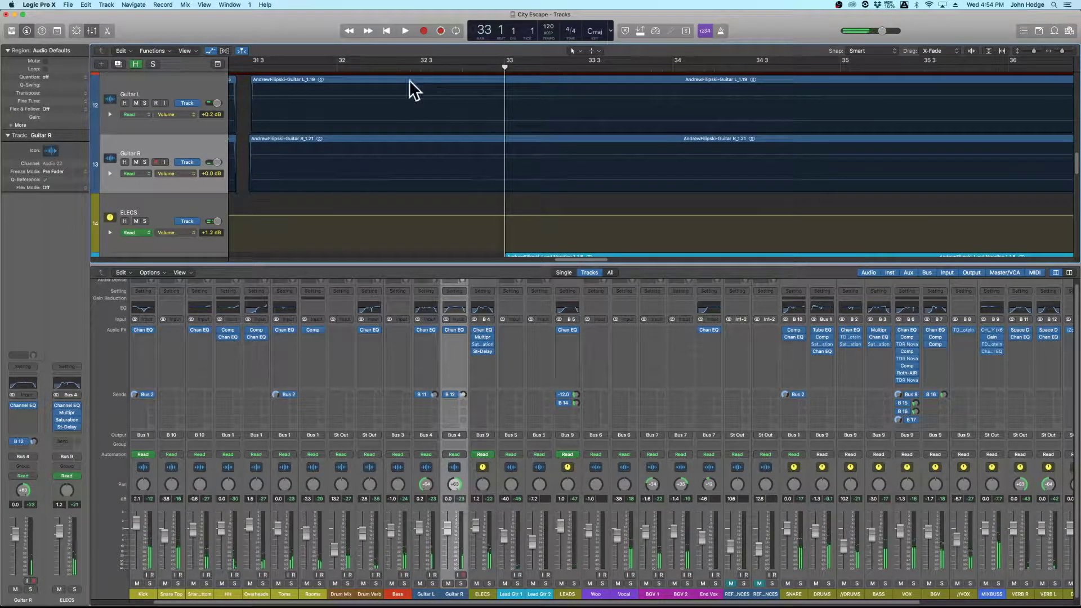
key(space)
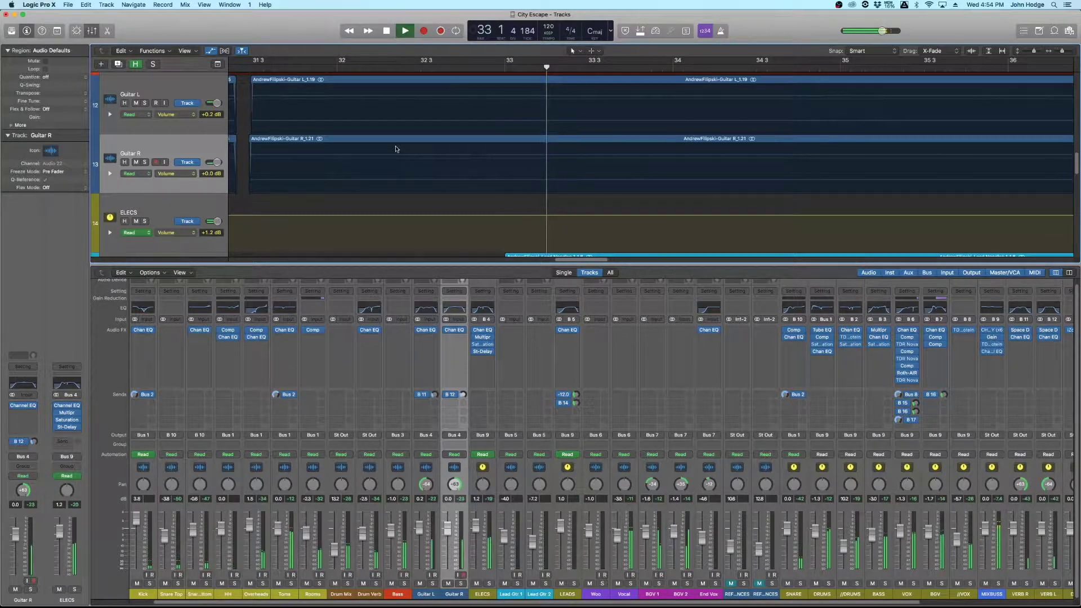
- Raise a short section of the ELECS volume around bar 33 beat 2 to +3.1 dB and play it back
drag(542, 213, 568, 212)
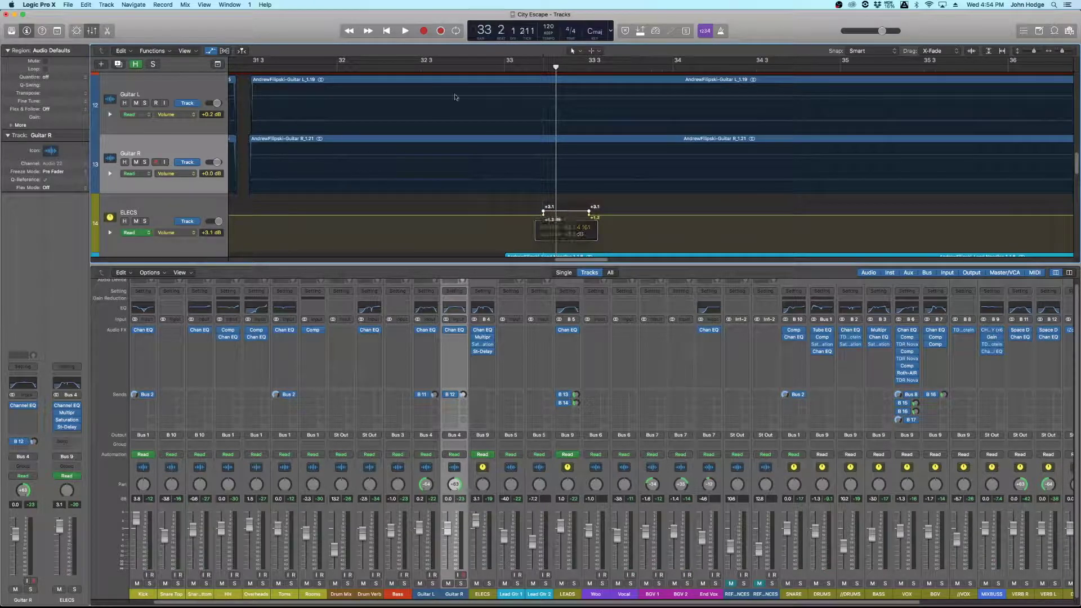
click(462, 67)
key(space)
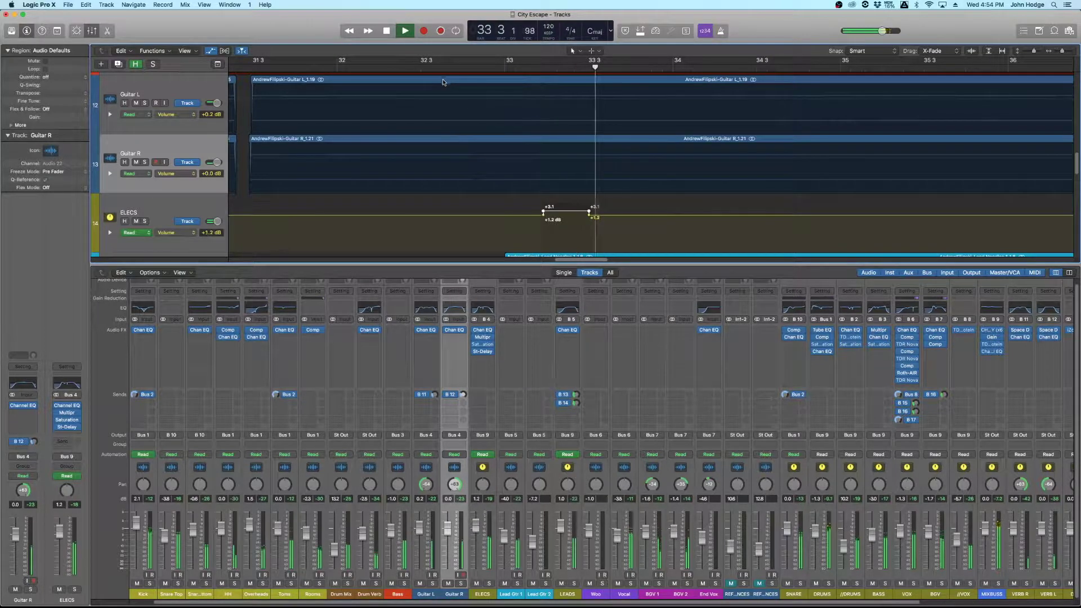
- Raise the ELECS boost slightly further, slope its end back down to the base level, and replay it
key(space)
click(598, 216)
drag(570, 213, 571, 211)
click(416, 71)
key(space)
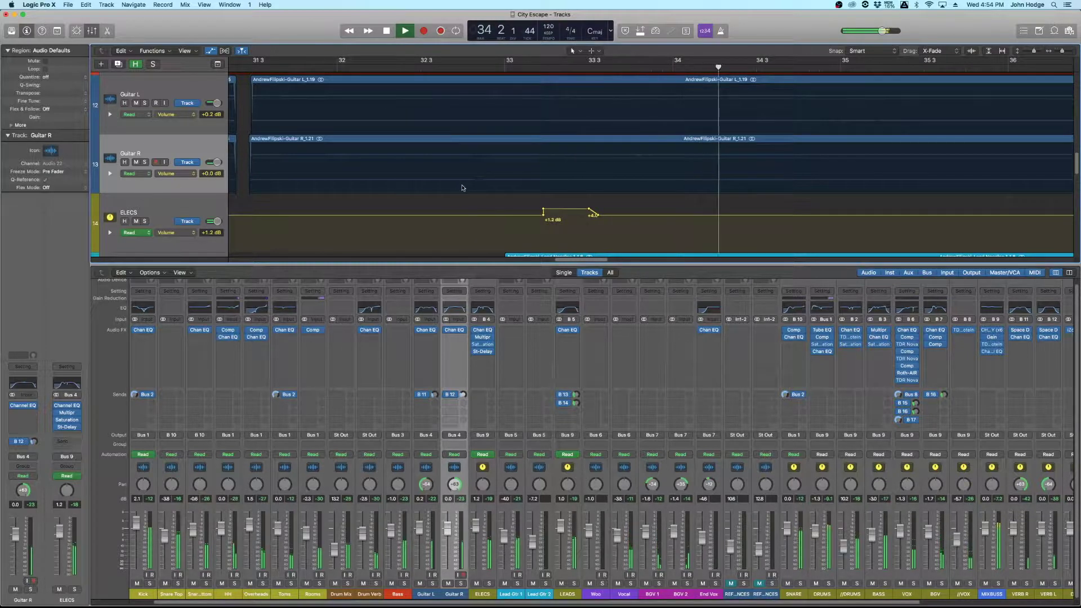
- Play the mix from about bar 49 into bar 52 to find the next section's entrance
key(space)
key(super+Up)
key(super+Left)
key(super+Left)
key(super+Up)
key(super+Up)
key(super+Up)
key(super+Up)
key(super+Left)
key(super+Left)
key(super+Left)
key(super+Up)
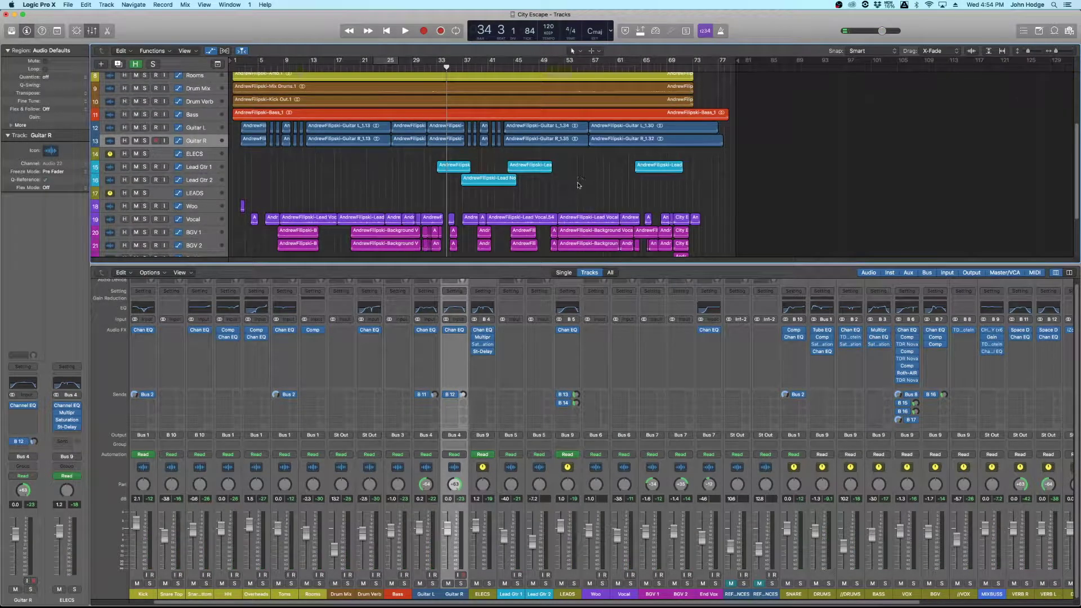
scroll(444, 135, up, 3)
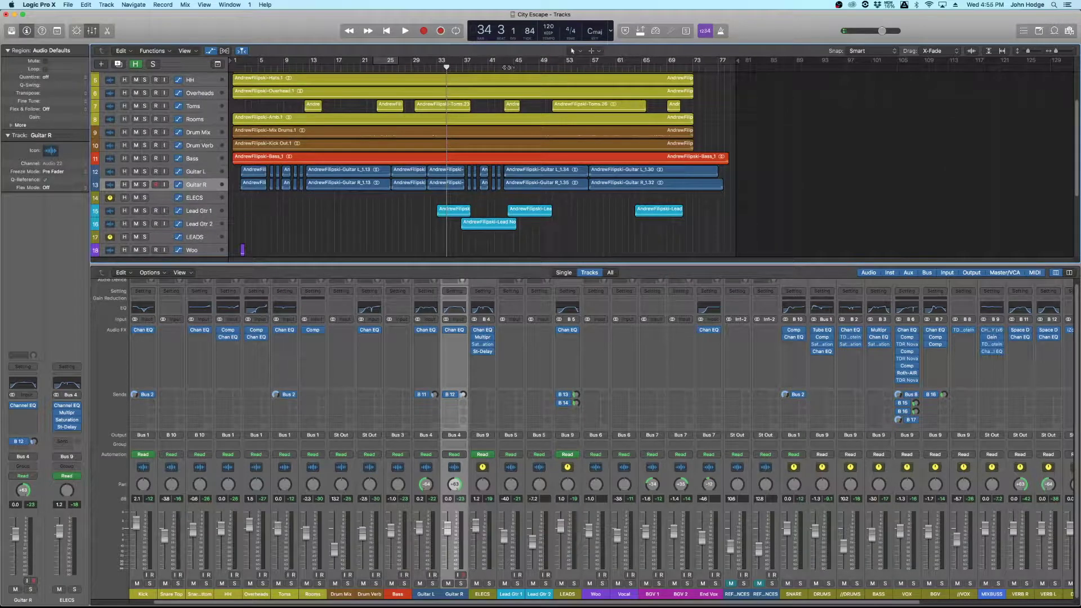
drag(514, 70, 539, 68)
key(space)
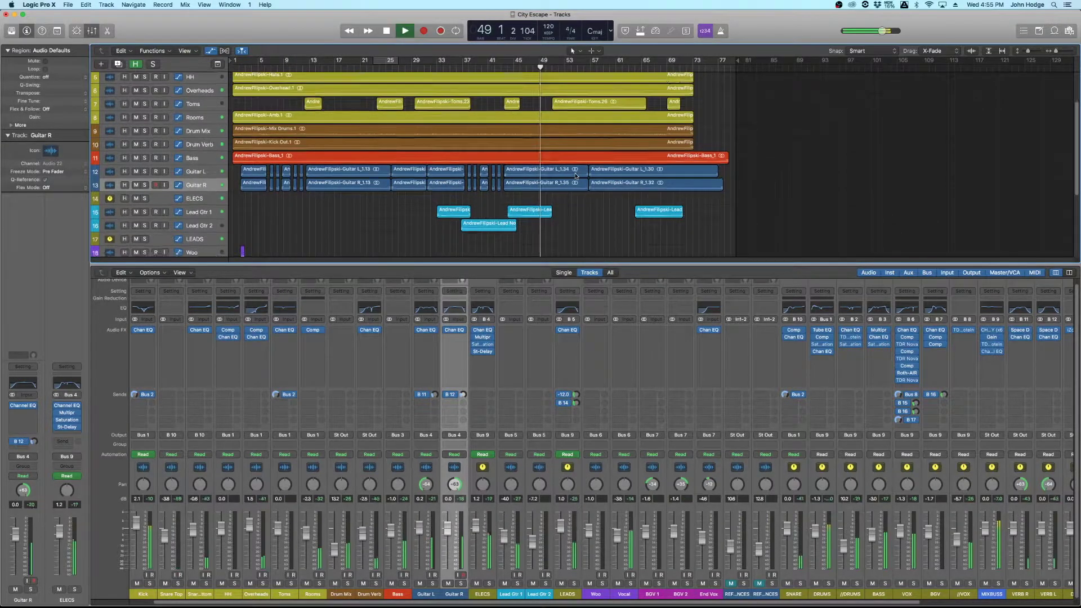
scroll(579, 186, up, 5)
scroll(580, 186, right, 1)
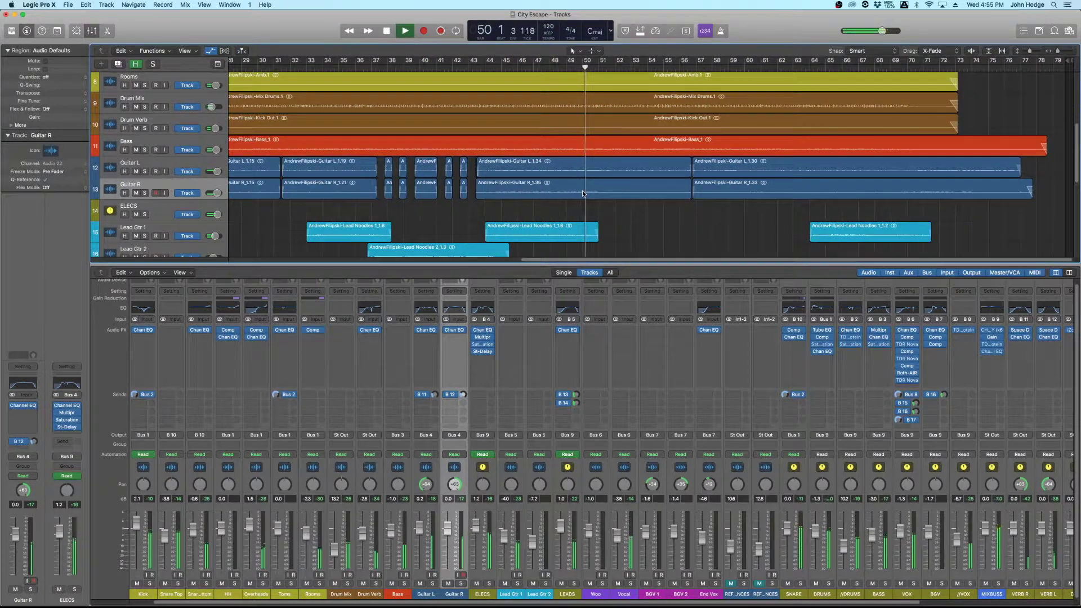
scroll(582, 190, up, 3)
scroll(583, 195, up, 2)
scroll(580, 191, right, 3)
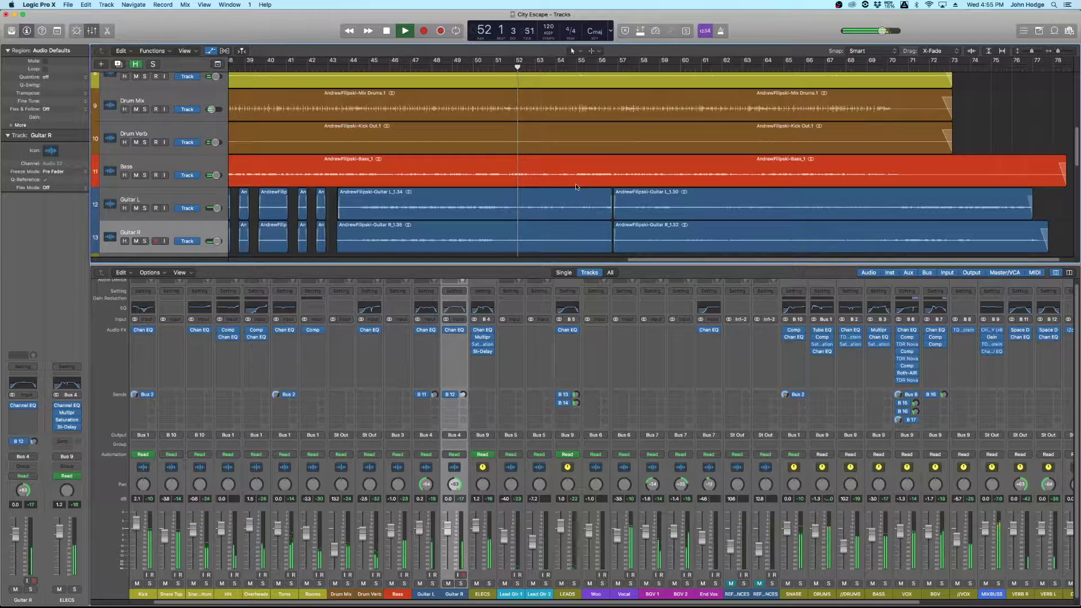
- Raise a short section of the Kick volume automation at the downbeat of bar 52 to +5.2 dB
key(space)
scroll(575, 184, up, 5)
click(515, 67)
key(a)
scroll(516, 142, up, 10)
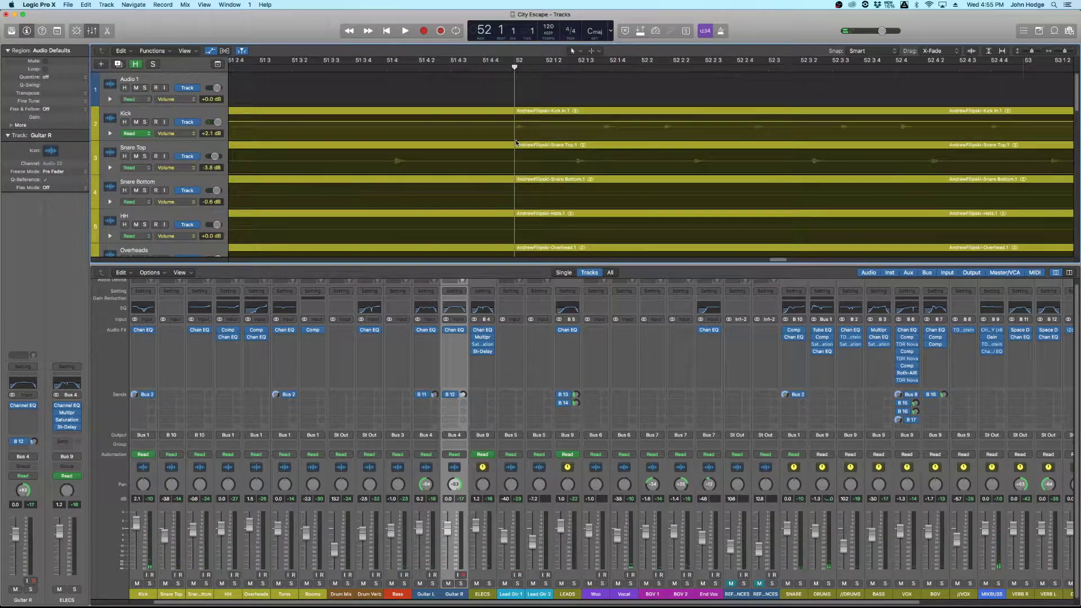
drag(510, 120, 544, 130)
- Raise a short section of the ELECS volume at the downbeat of bar 52 to +4.5 dB, sloping back to +1.2 dB
scroll(531, 137, down, 5)
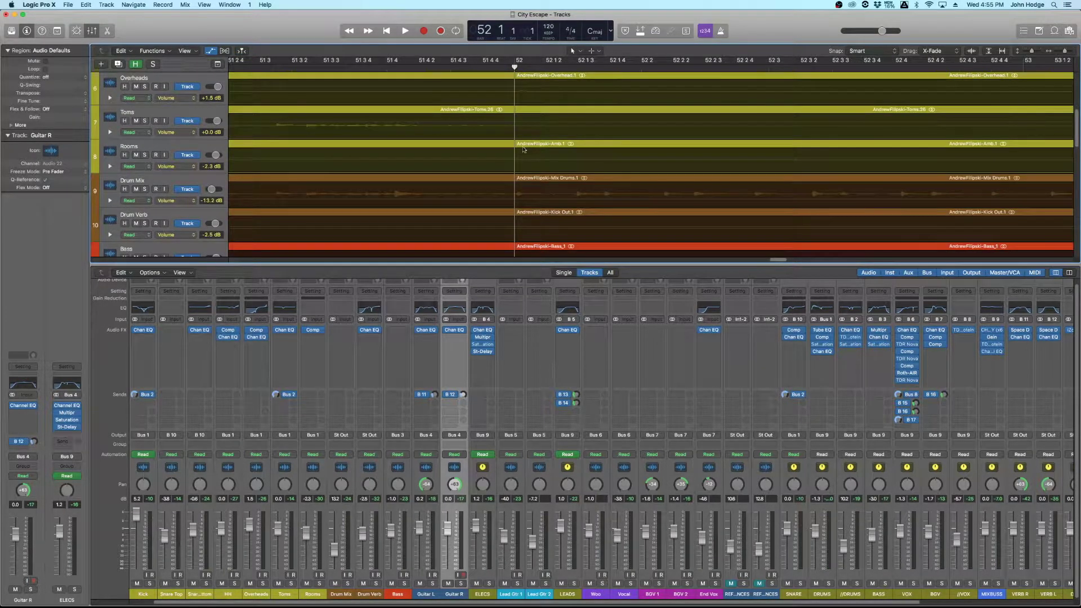
scroll(519, 158, down, 4)
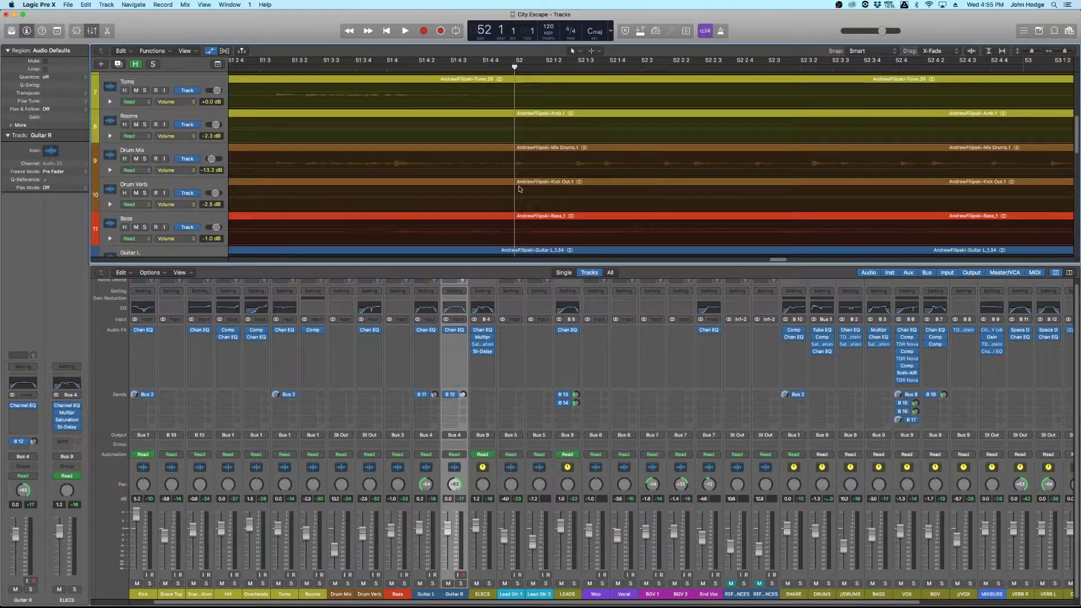
scroll(514, 188, down, 3)
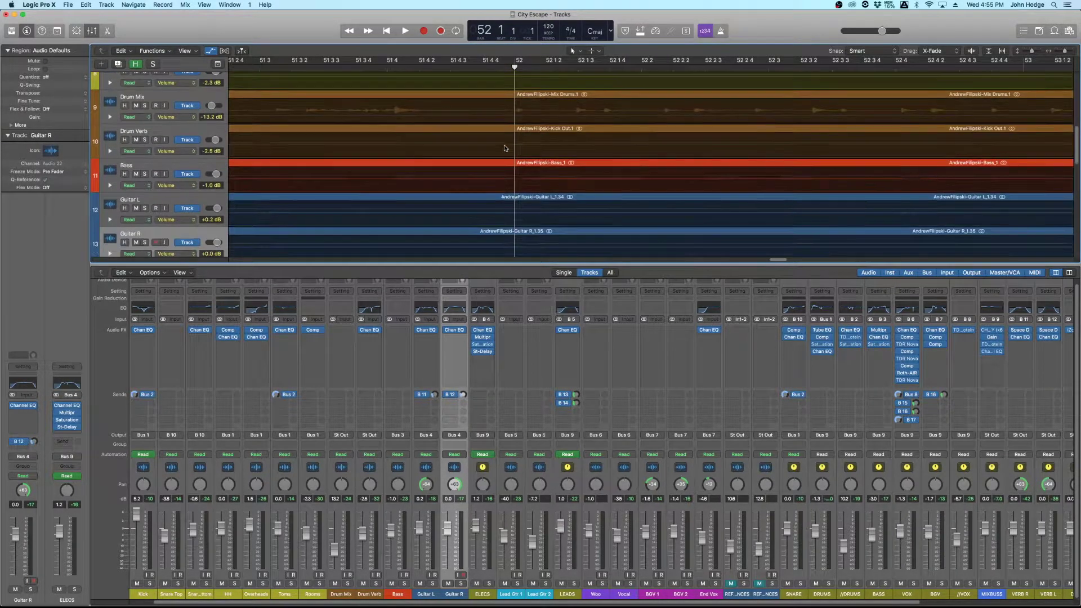
scroll(505, 150, down, 2)
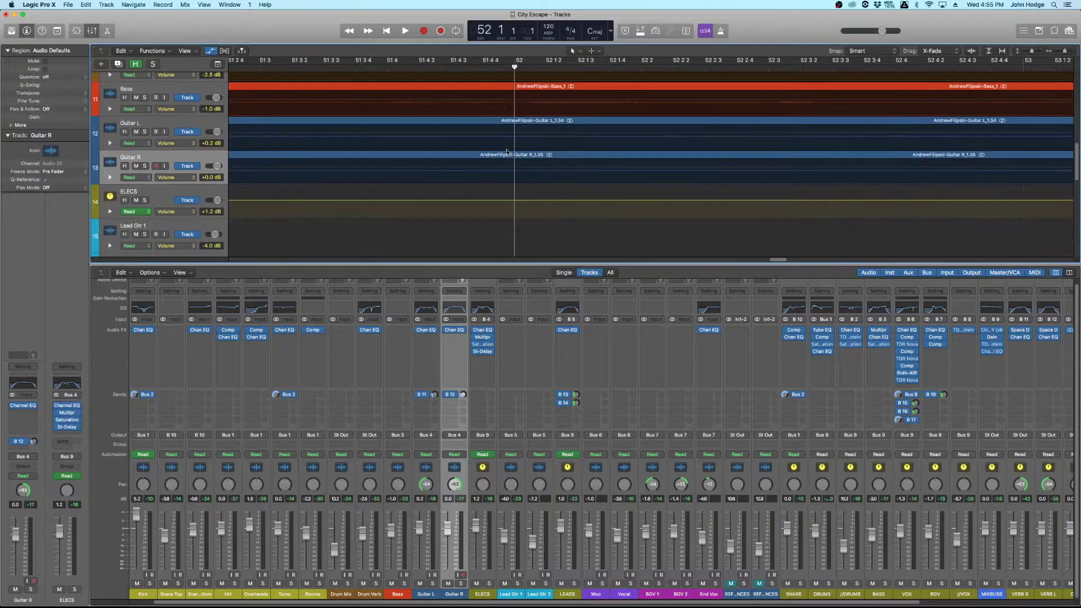
scroll(511, 167, down, 2)
mouse_move(514, 166)
mouse_down()
mouse_move(540, 169)
mouse_move(531, 165)
mouse_up()
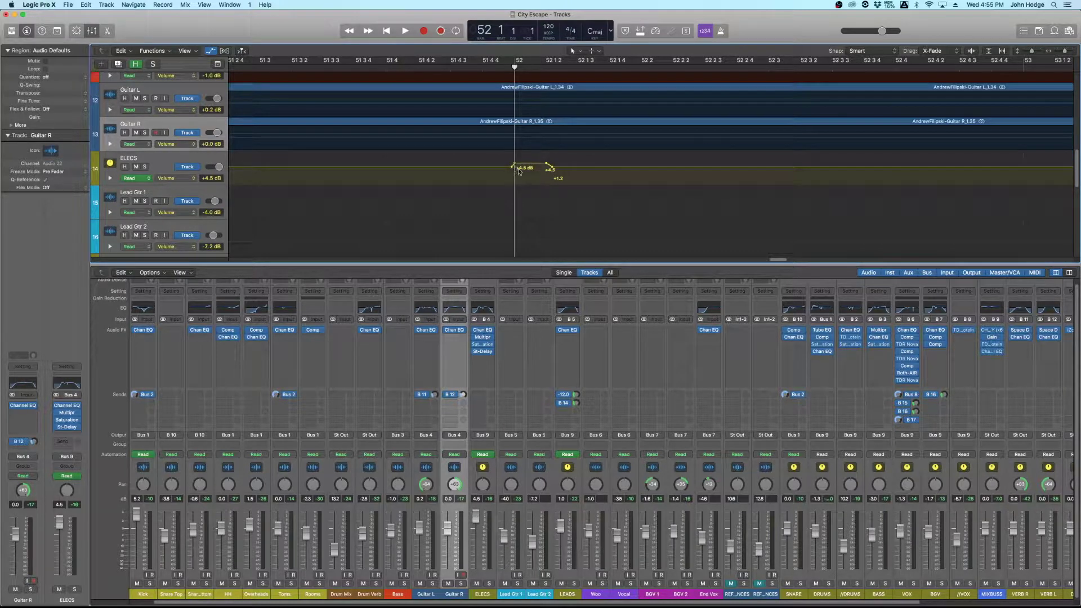
- Play the mix from about bar 51 to check the Kick and ELECS boosts at bar 52
scroll(490, 162, down, 5)
scroll(495, 160, down, 6)
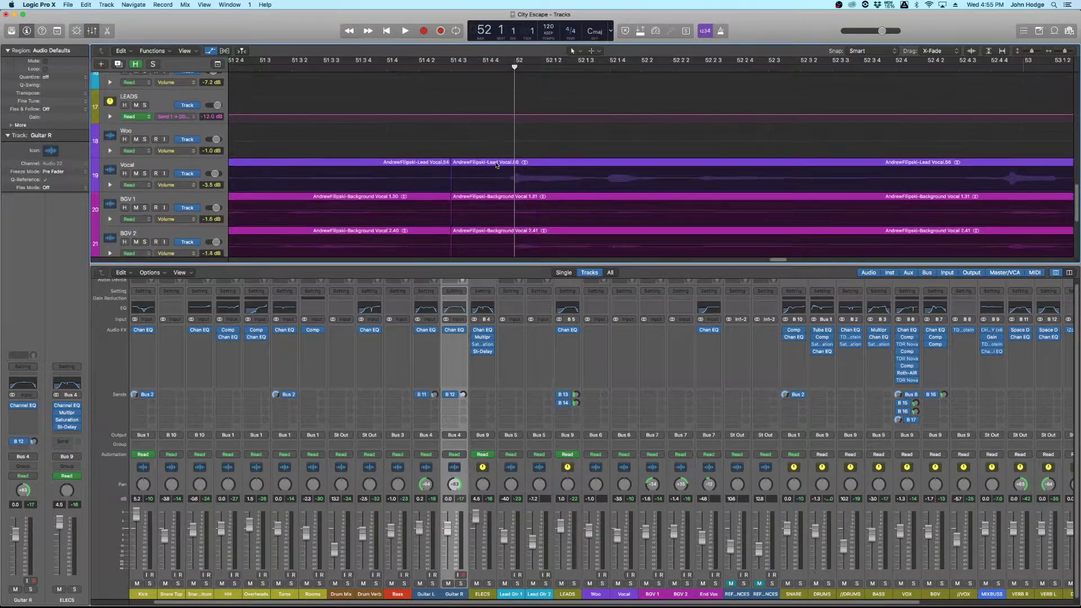
key(super+Up)
key(super+Up)
key(super+Up)
key(super+Up)
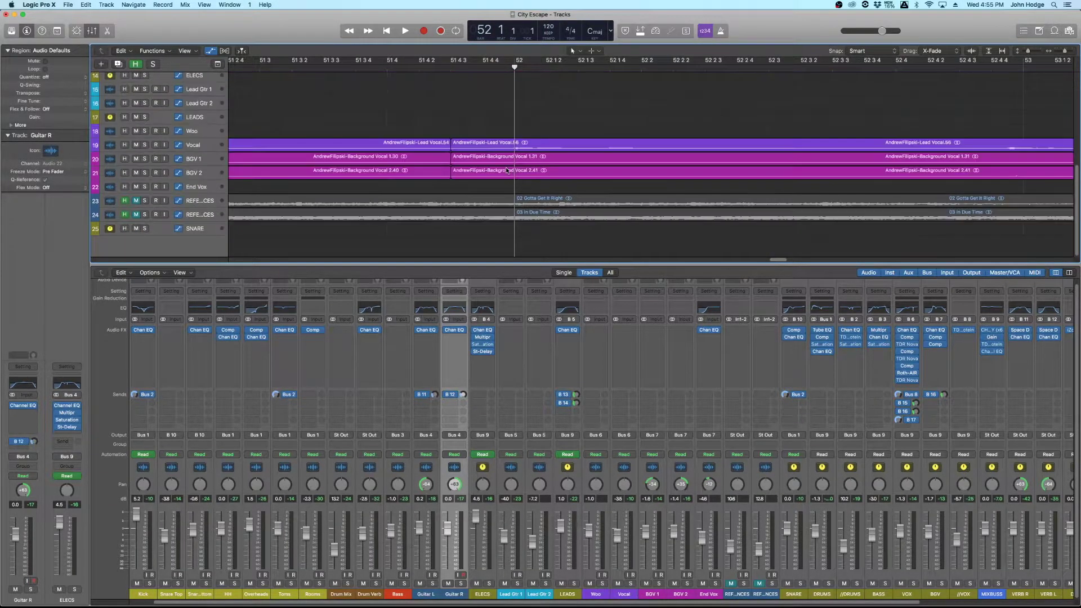
key(super+Up)
key(super+Left)
key(super+Left)
key(super+Left)
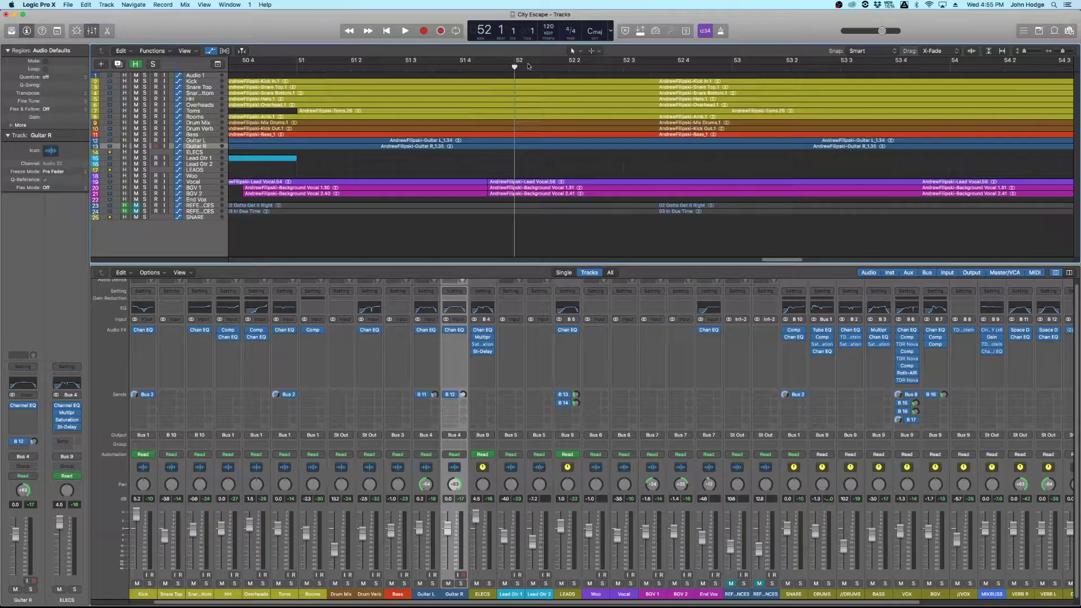
click(498, 70)
key(space)
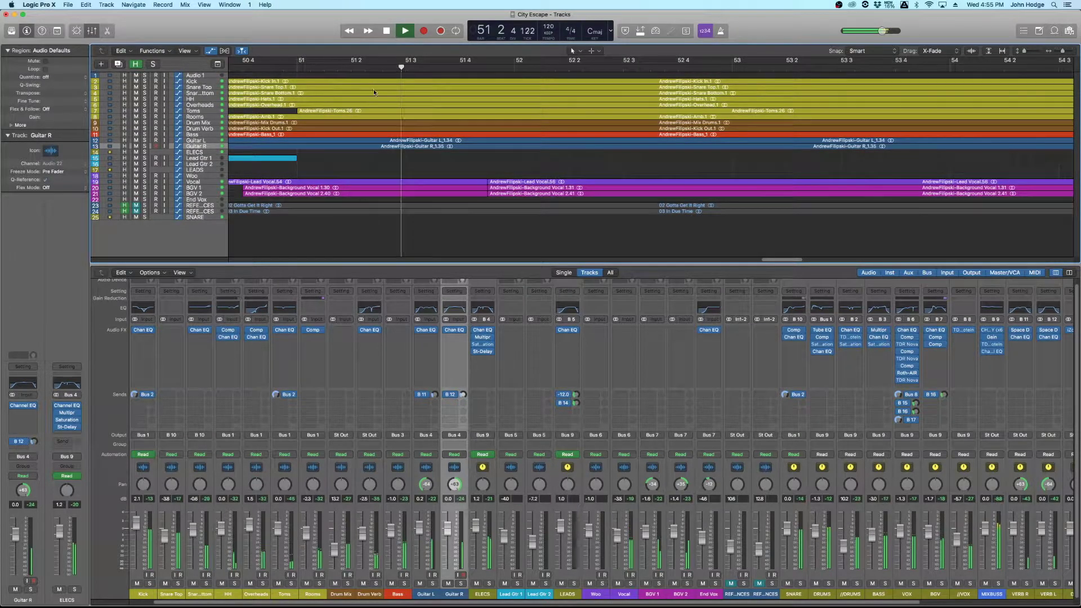
- Play the mix on from bar 52 into bar 57, replaying from bar 57 beat 2, to find the next entrance
ctrl+alt+click(657, 164)
scroll(657, 163, right, 8)
scroll(653, 169, right, 3)
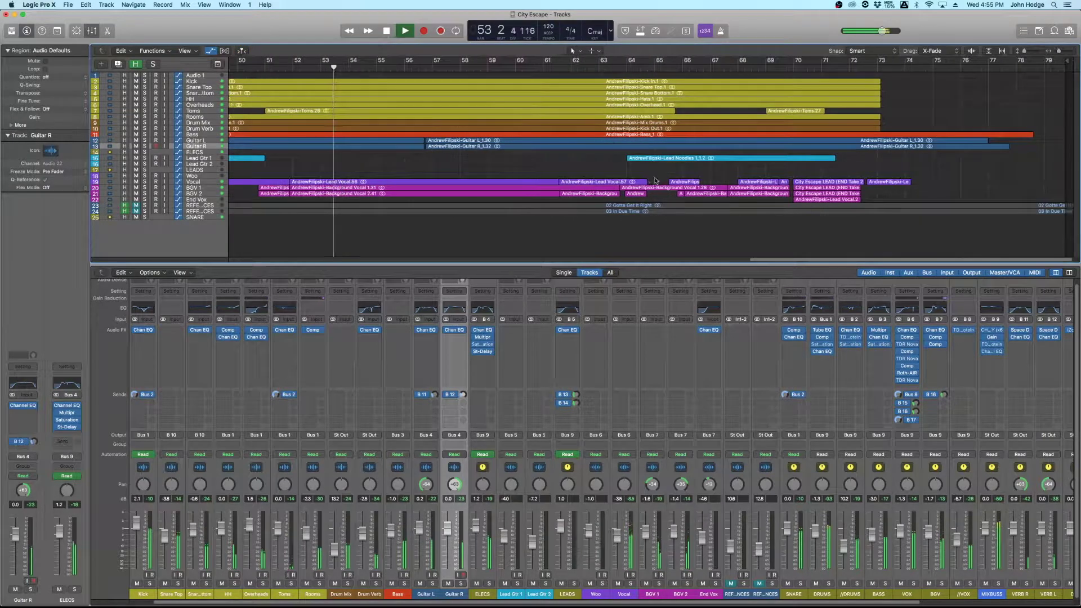
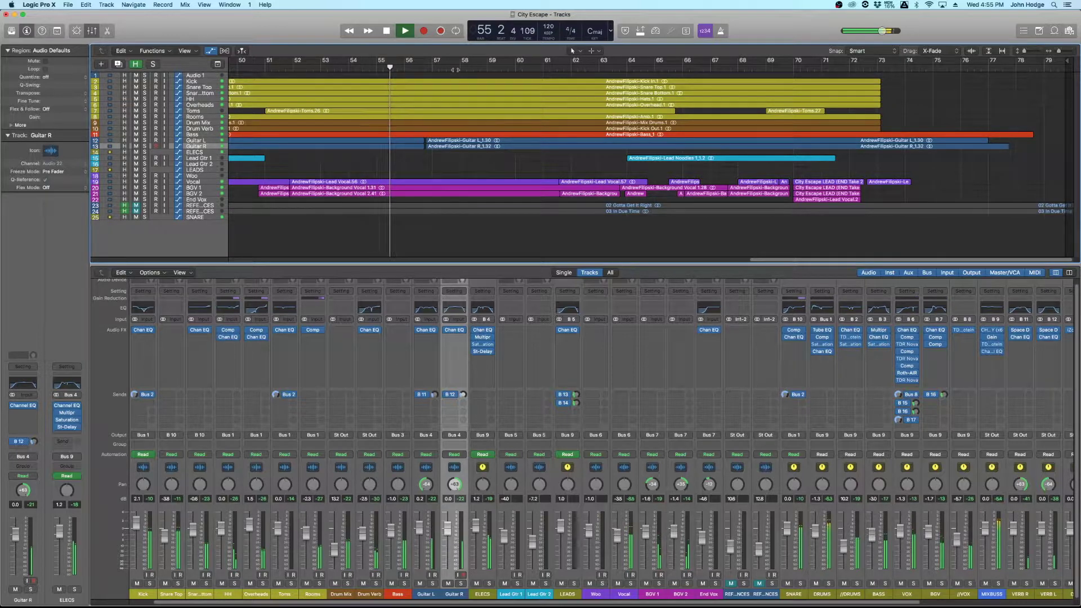
scroll(485, 139, up, 3)
scroll(484, 138, up, 5)
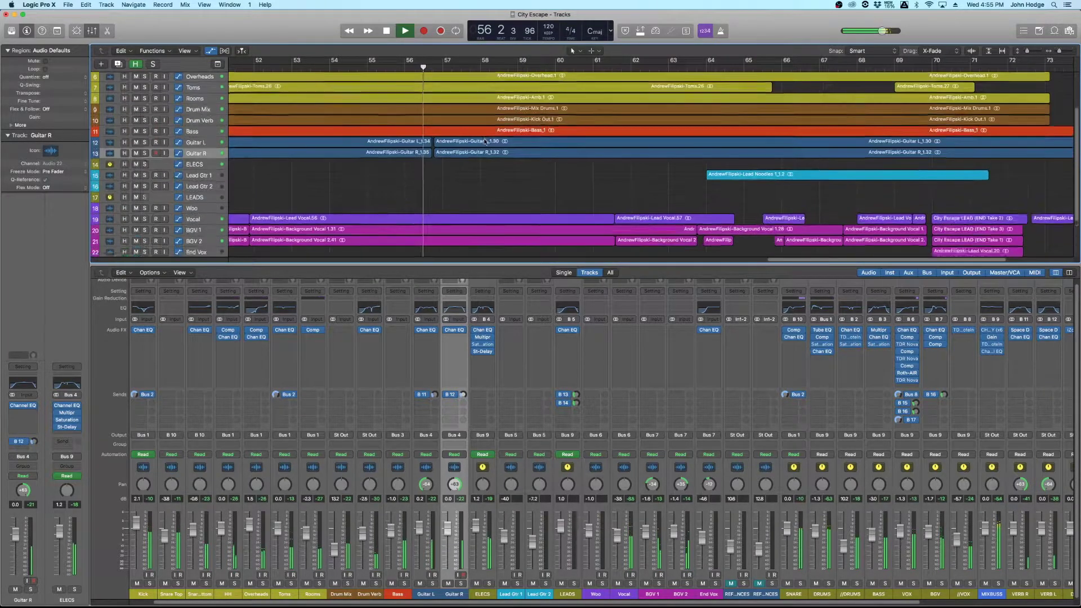
scroll(484, 143, right, 3)
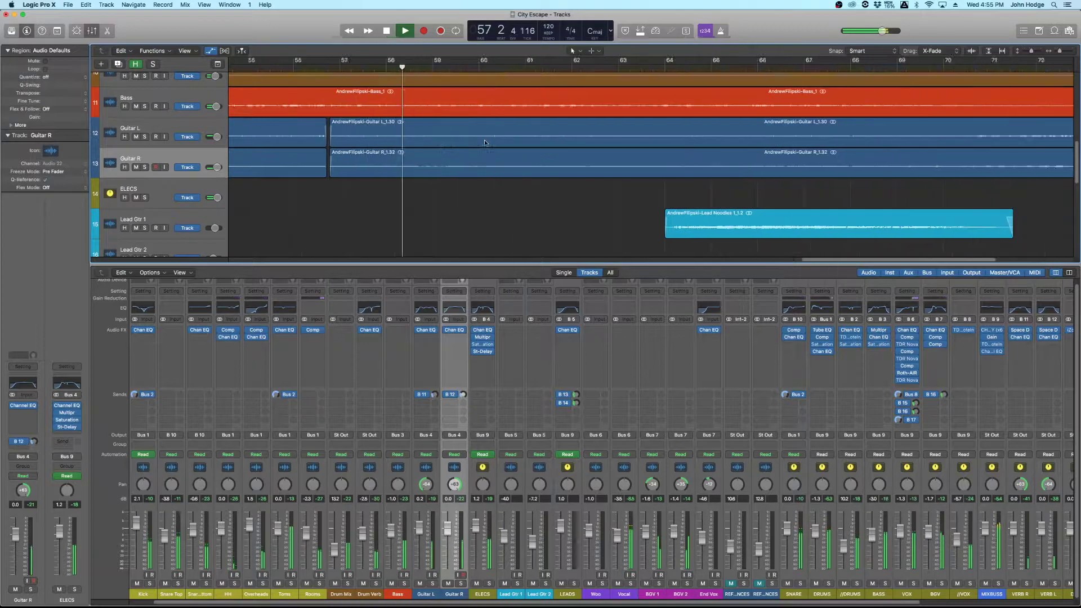
key(space)
click(293, 68)
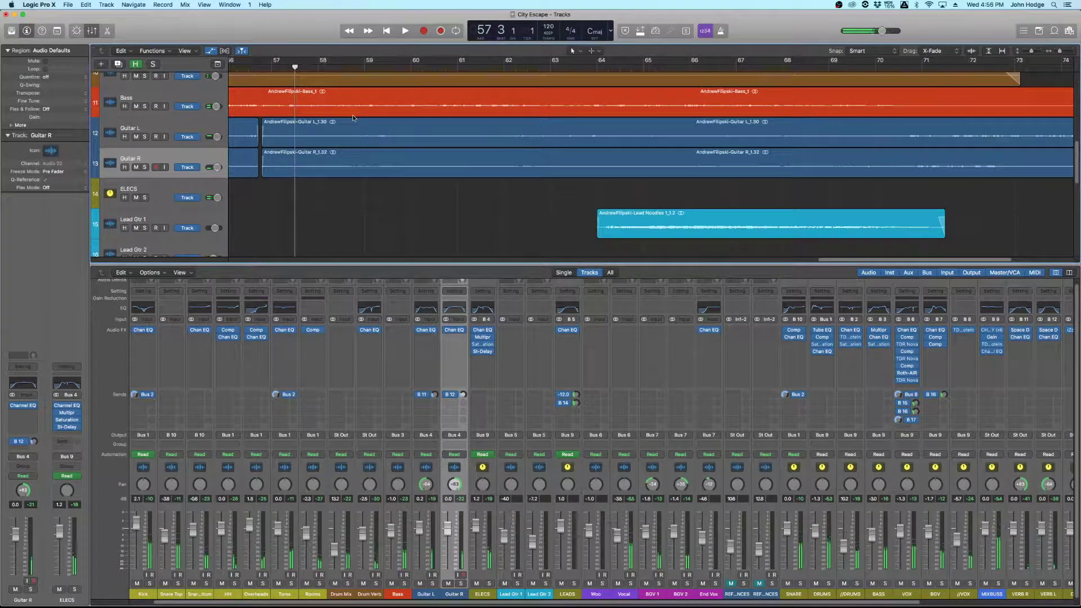
scroll(360, 112, left, 5)
scroll(371, 112, up, 4)
click(386, 68)
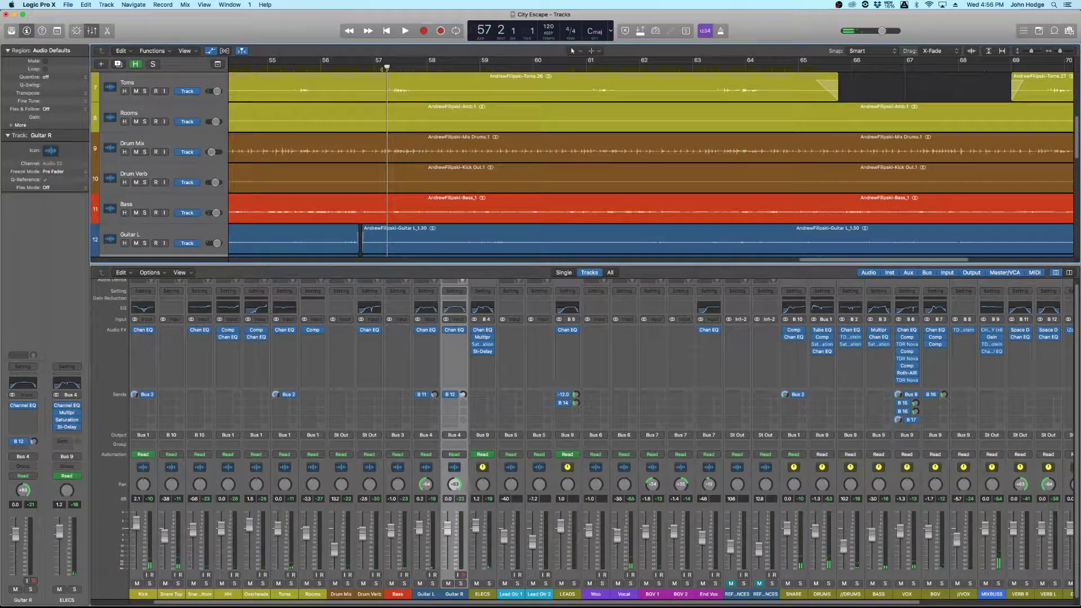
key(space)
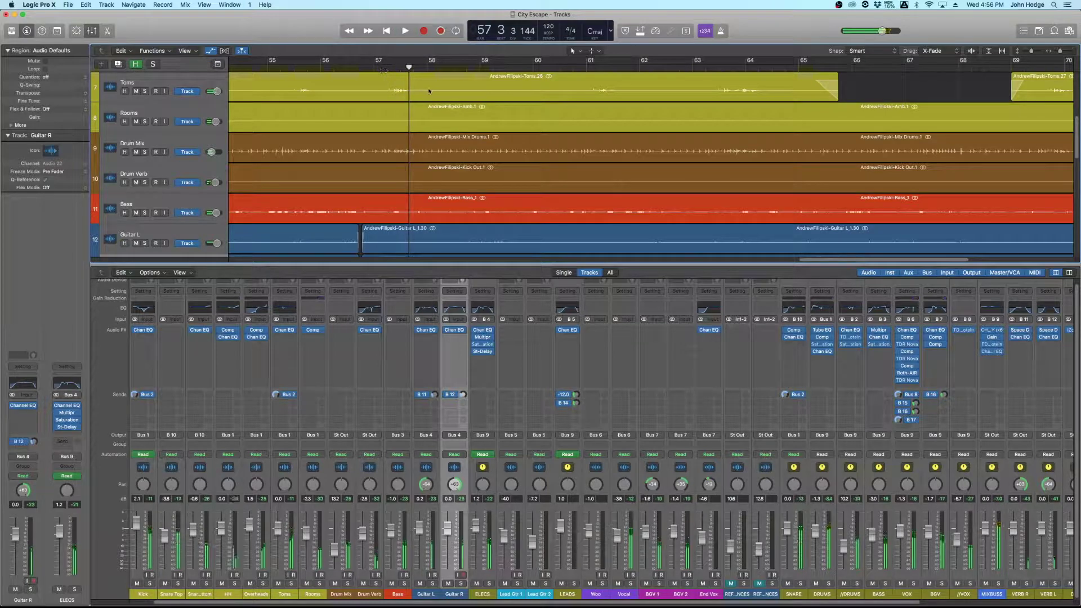
- Raise a short section of the Kick volume automation at beat 3 of bar 57 to +5.0 dB
key(a)
key(super+Right)
key(super+Right)
scroll(429, 97, up, 8)
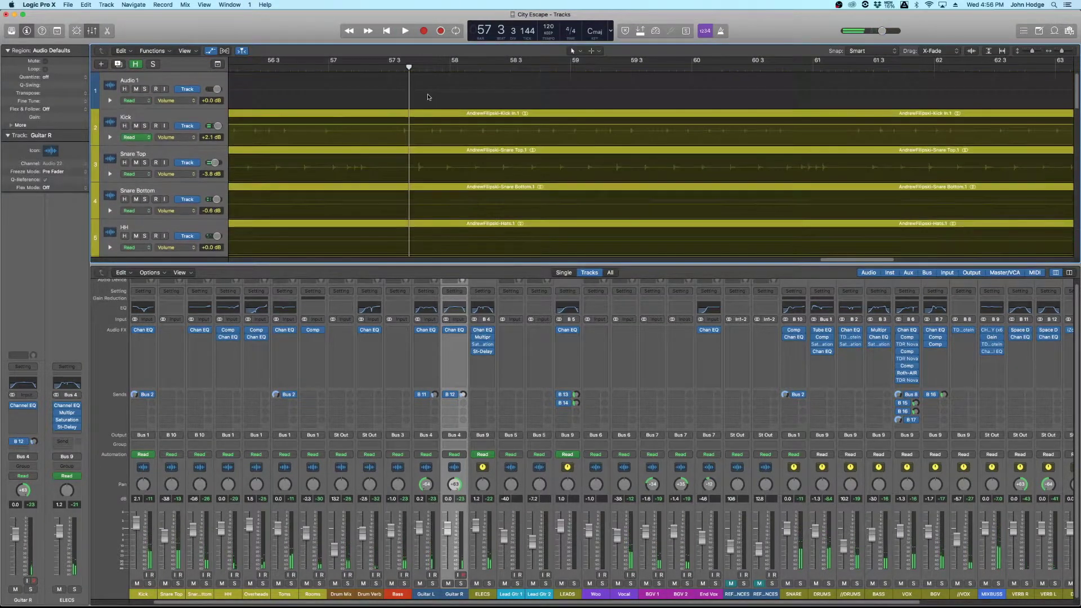
mouse_move(401, 126)
mouse_down()
mouse_move(414, 128)
mouse_move(409, 121)
mouse_up()
click(408, 125)
click(396, 68)
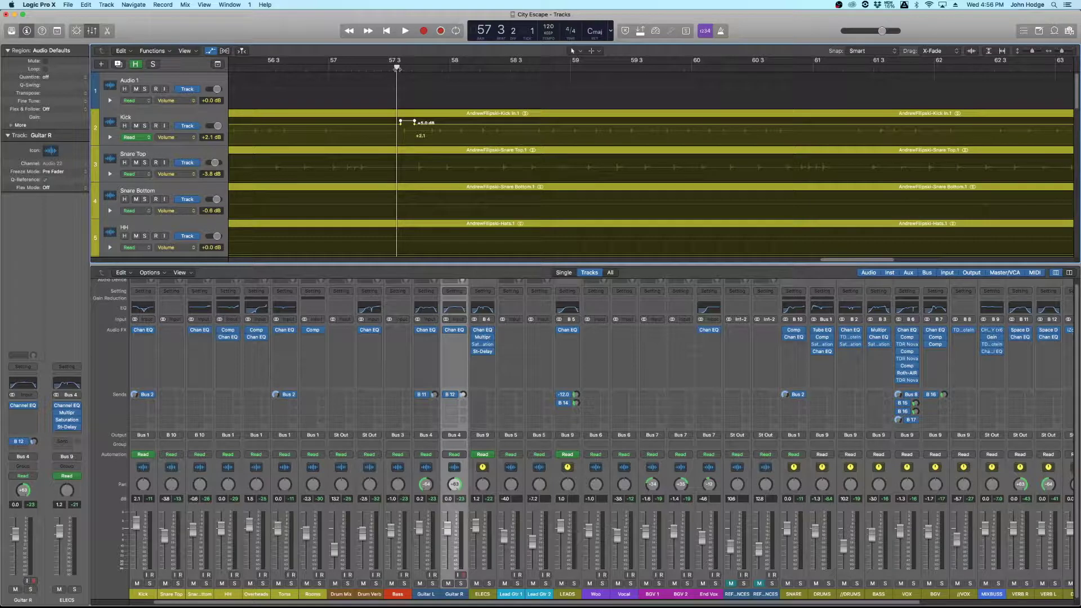
- Raise about one beat of the ELECS volume at beat 3 of bar 57 to +4.8 dB, returning to +1.2 dB
drag(399, 70, 402, 69)
scroll(404, 161, down, 10)
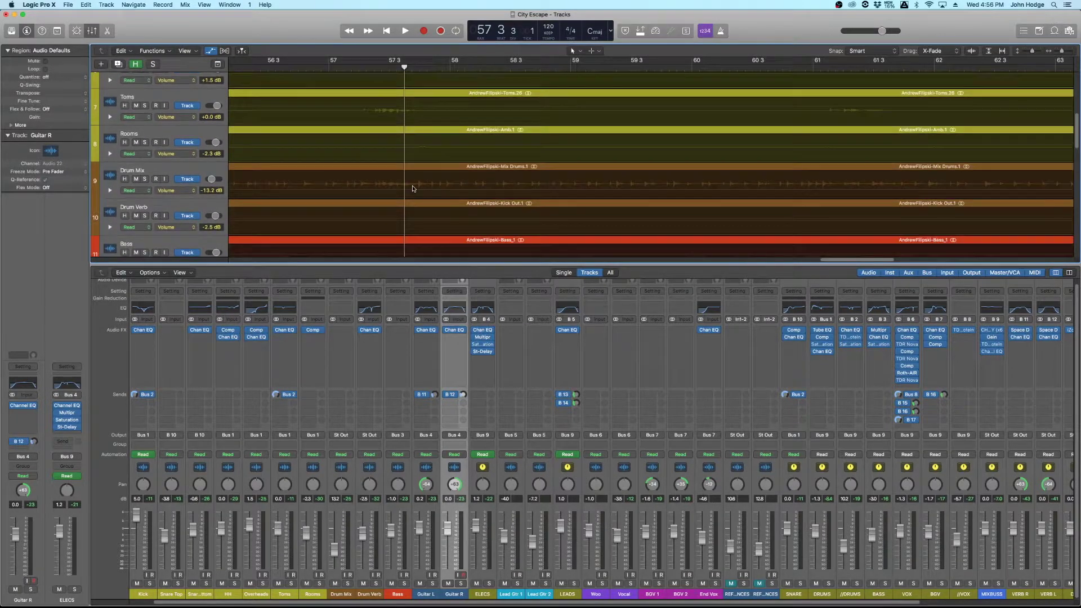
key(super+Right)
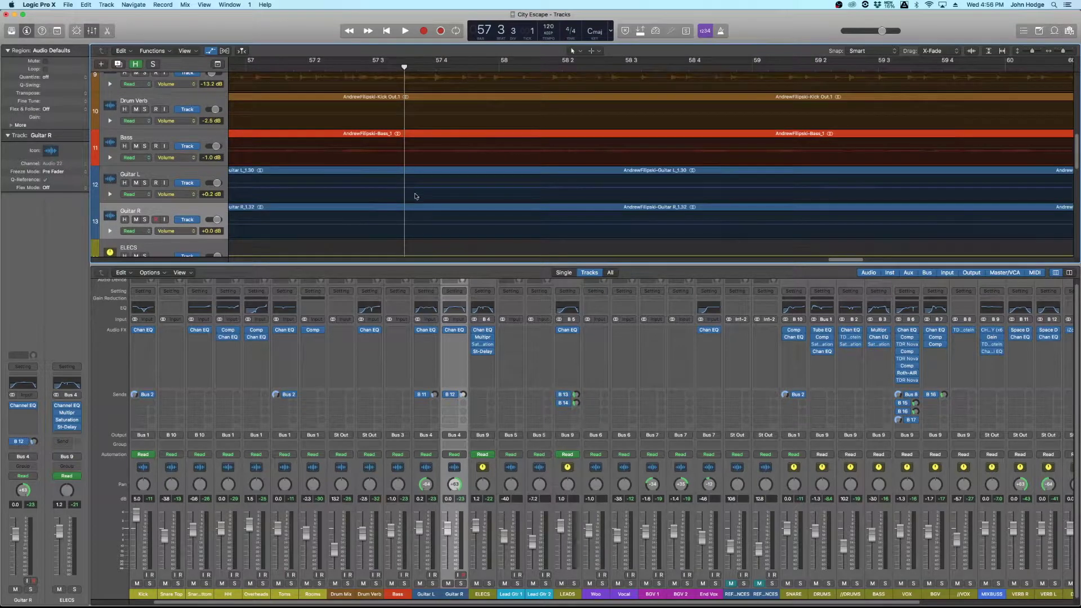
drag(404, 183, 435, 182)
scroll(416, 184, down, 3)
drag(406, 155, 425, 157)
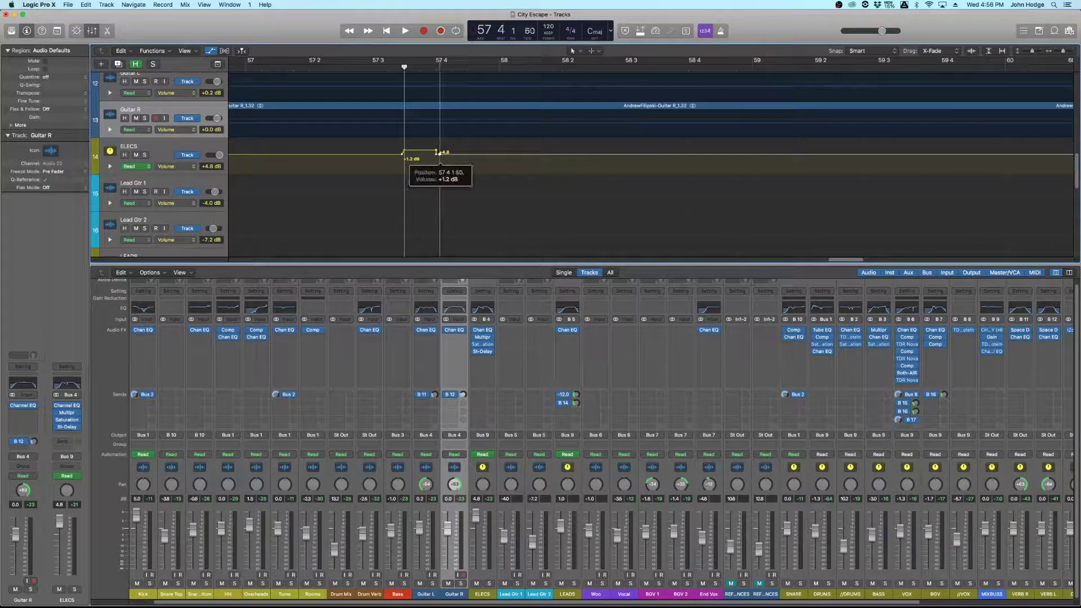
- Play the mix from bar 57 beat 3 to check the Kick and ELECS boosts there
drag(404, 68, 389, 69)
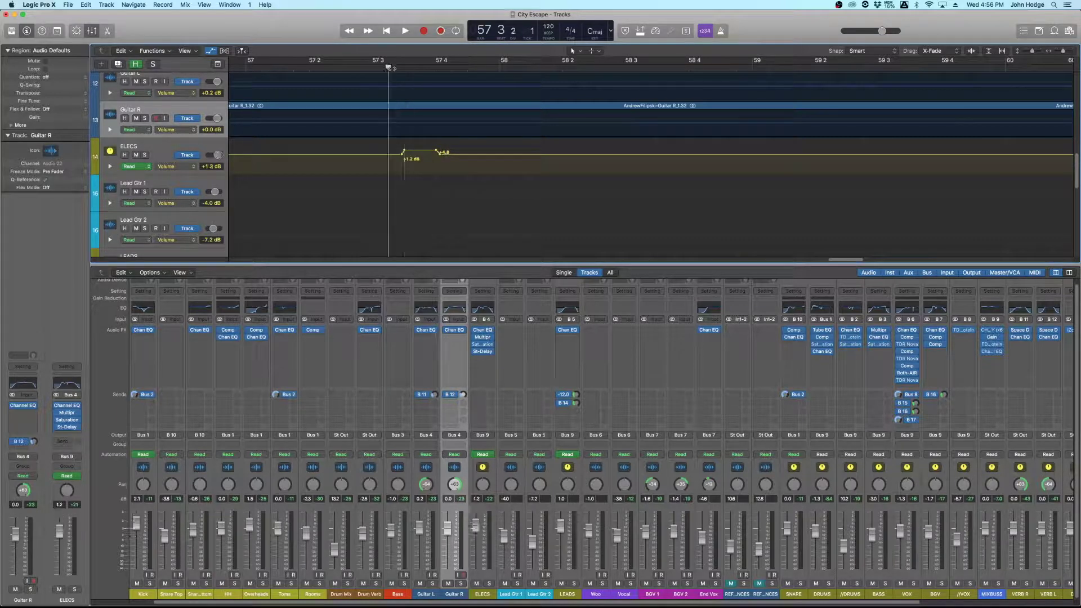
ctrl+alt+click(447, 161)
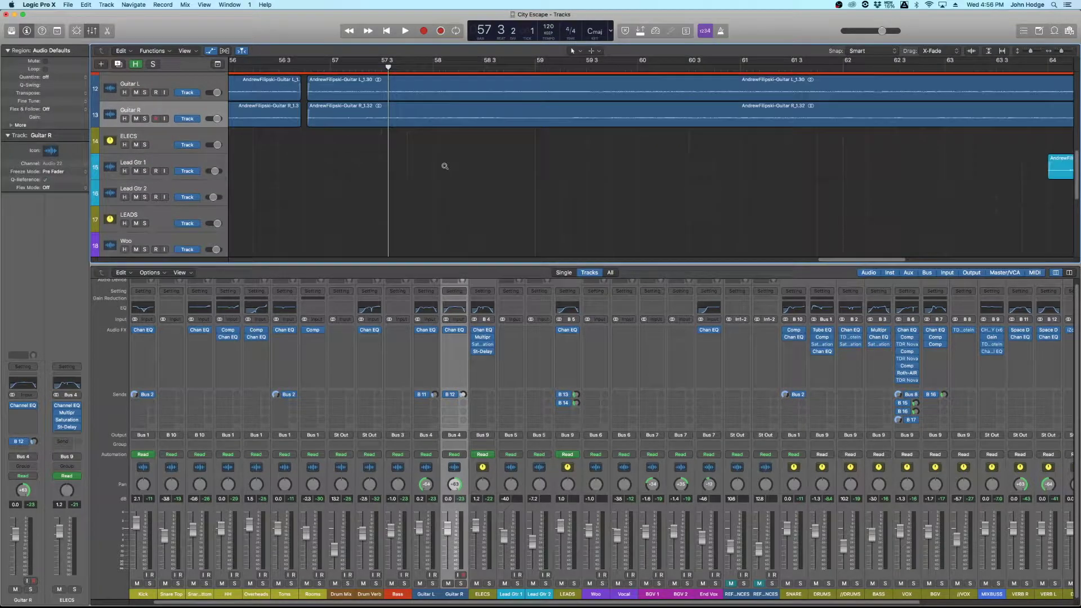
key(space)
ctrl+alt+click(483, 179)
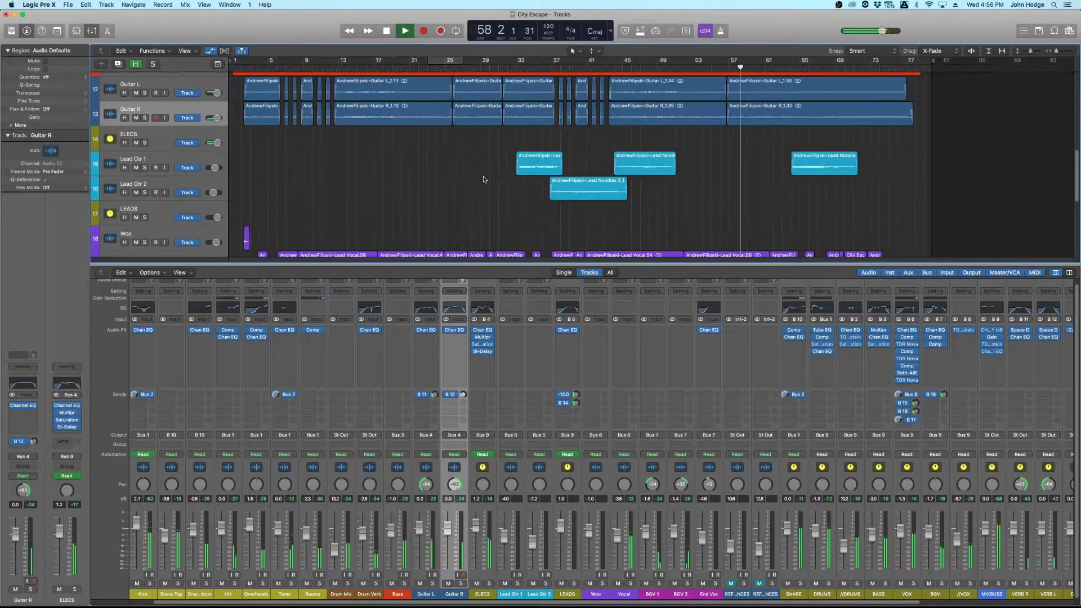
key(space)
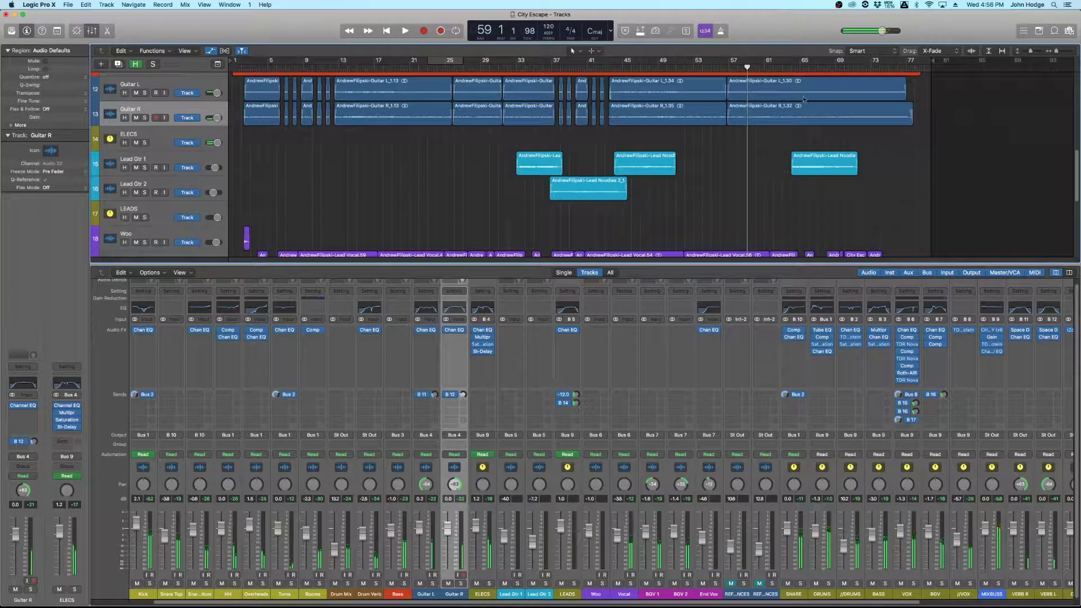
- Play the mix from just before bar 63 into bar 64 to find the next section's entrance
click(792, 67)
click(777, 68)
key(space)
scroll(783, 107, up, 5)
scroll(782, 106, right, 5)
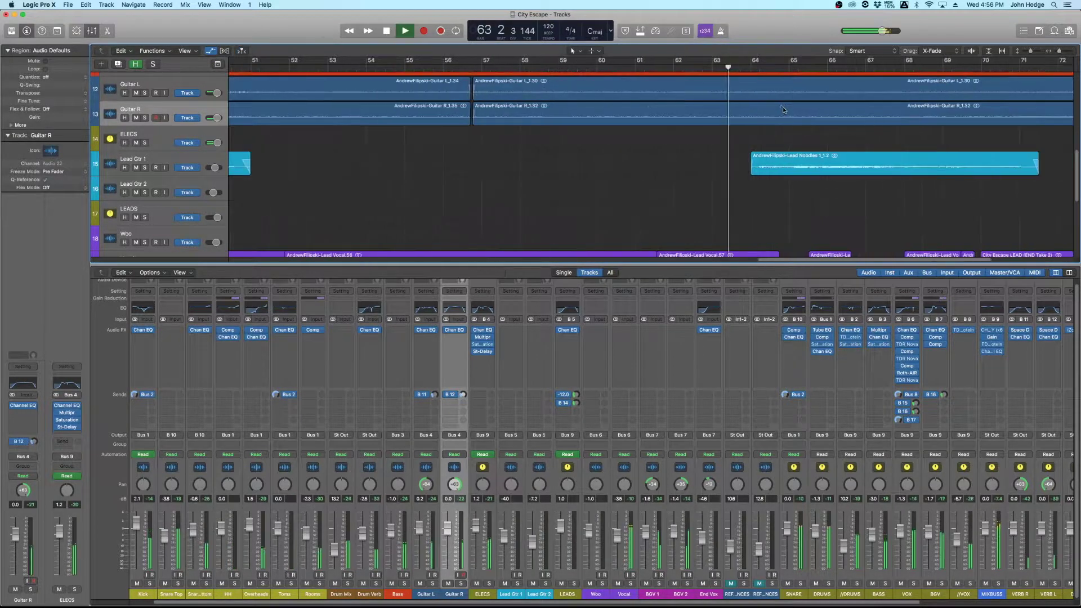
scroll(782, 106, up, 10)
key(space)
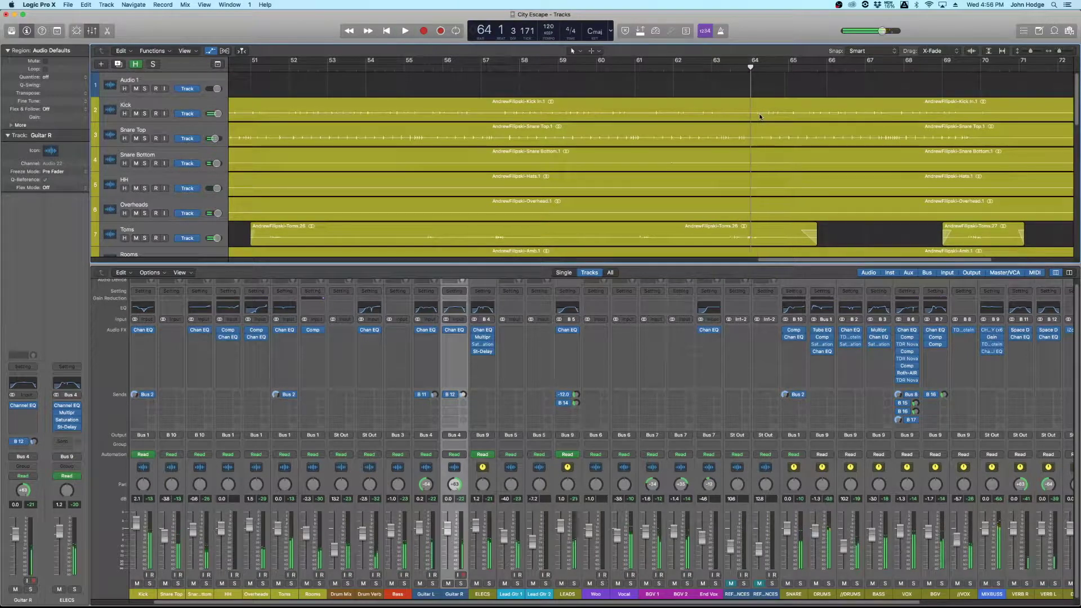
- Raise a short section of the Kick volume automation at the start of bar 64 to +5.0 dB
scroll(732, 113, right, 2)
click(723, 116)
scroll(756, 111, right, 3)
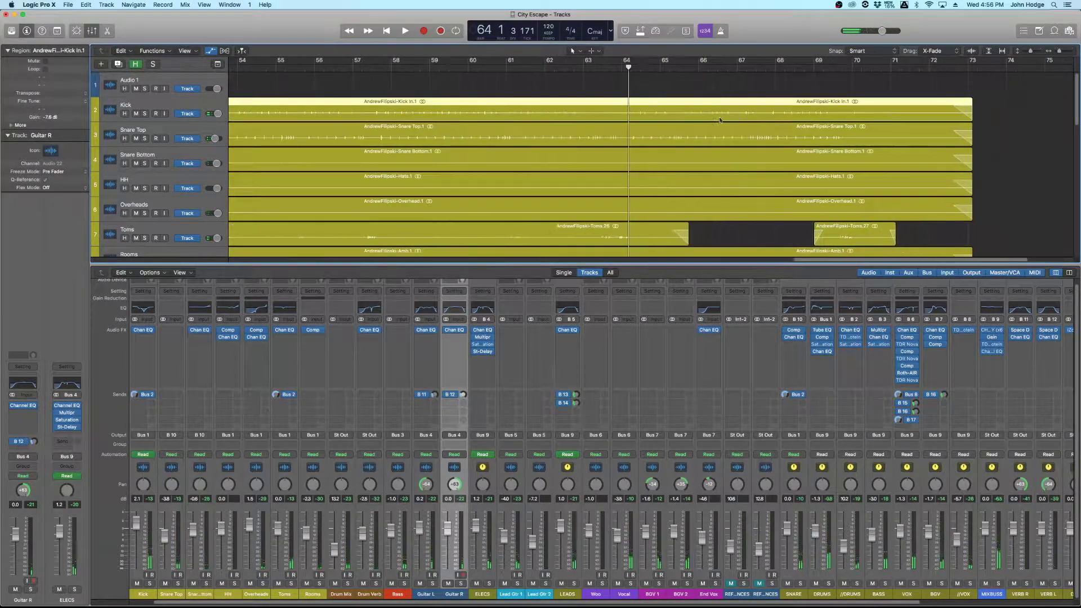
key(super+Down)
key(super+Down)
key(a)
key(super+Right)
key(super+Right)
key(super+Right)
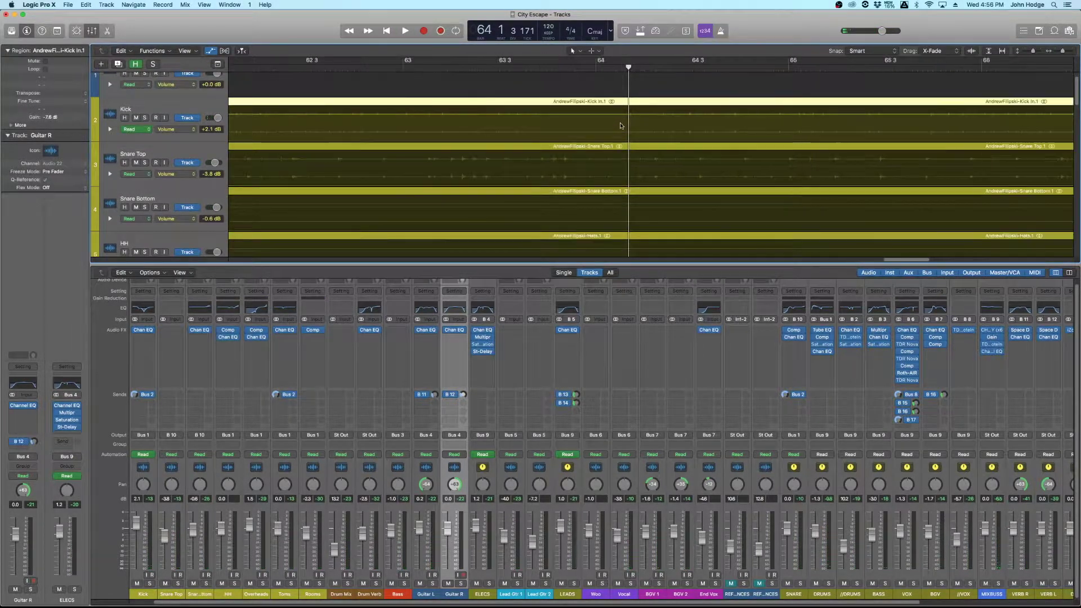
drag(628, 114, 638, 109)
scroll(629, 123, down, 4)
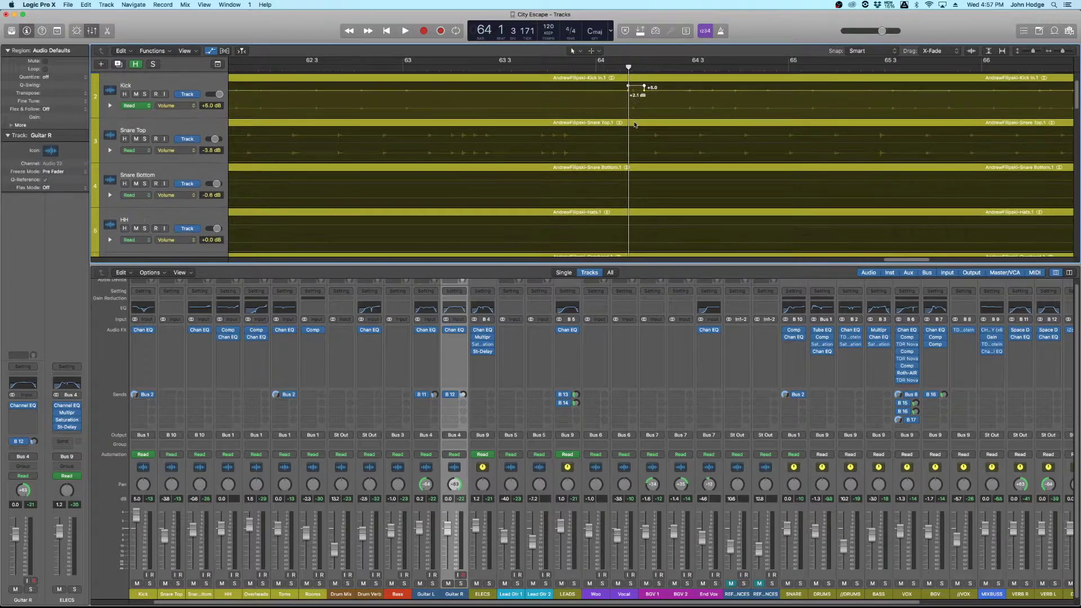
- Raise a short section of the ELECS volume at the start of bar 64 to +4.3 dB, sloping from and back to +1.2 dB
scroll(630, 126, down, 8)
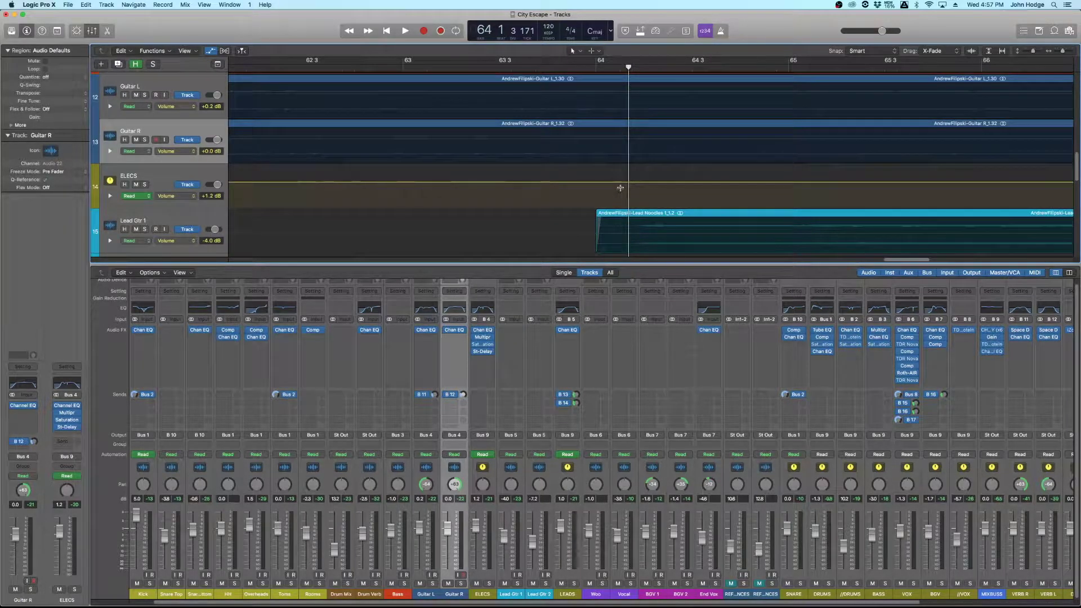
scroll(622, 187, up, 11)
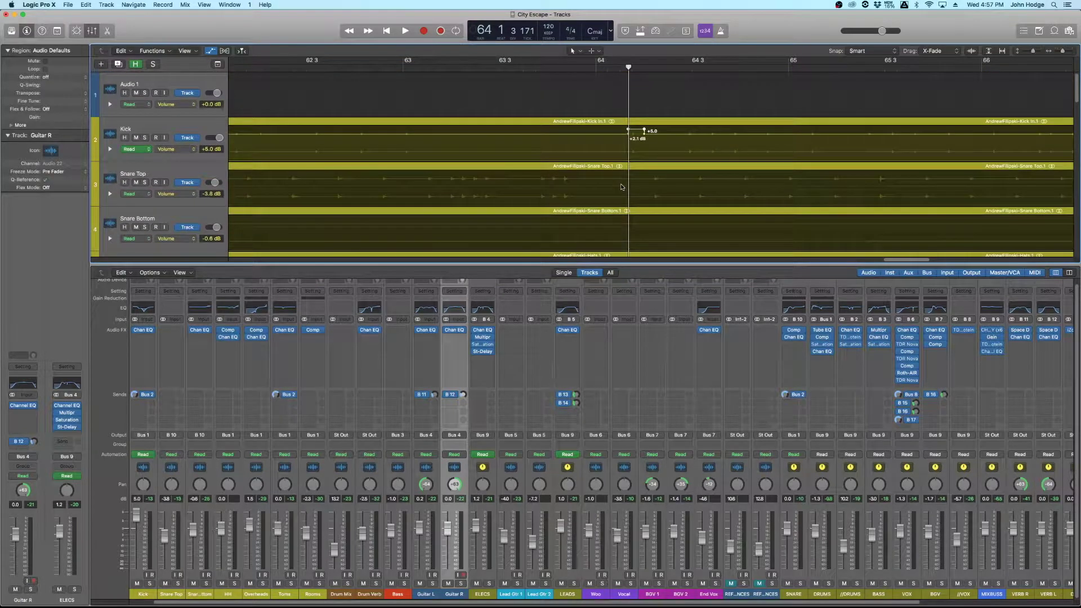
scroll(621, 187, down, 9)
scroll(622, 189, down, 2)
mouse_move(628, 186)
mouse_down()
mouse_move(649, 187)
mouse_move(640, 183)
mouse_up()
click(653, 188)
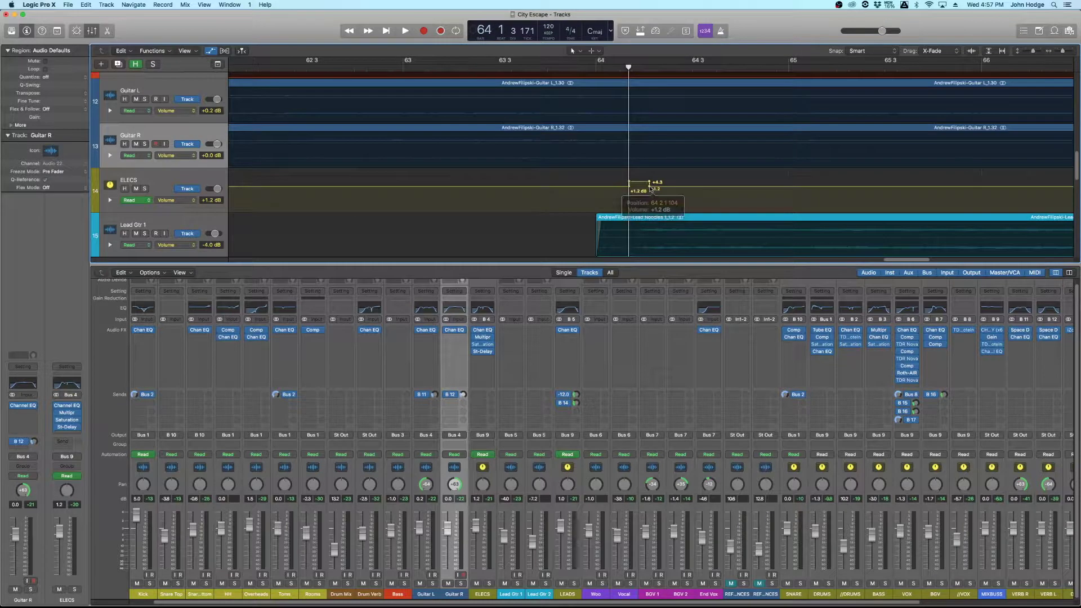
click(653, 189)
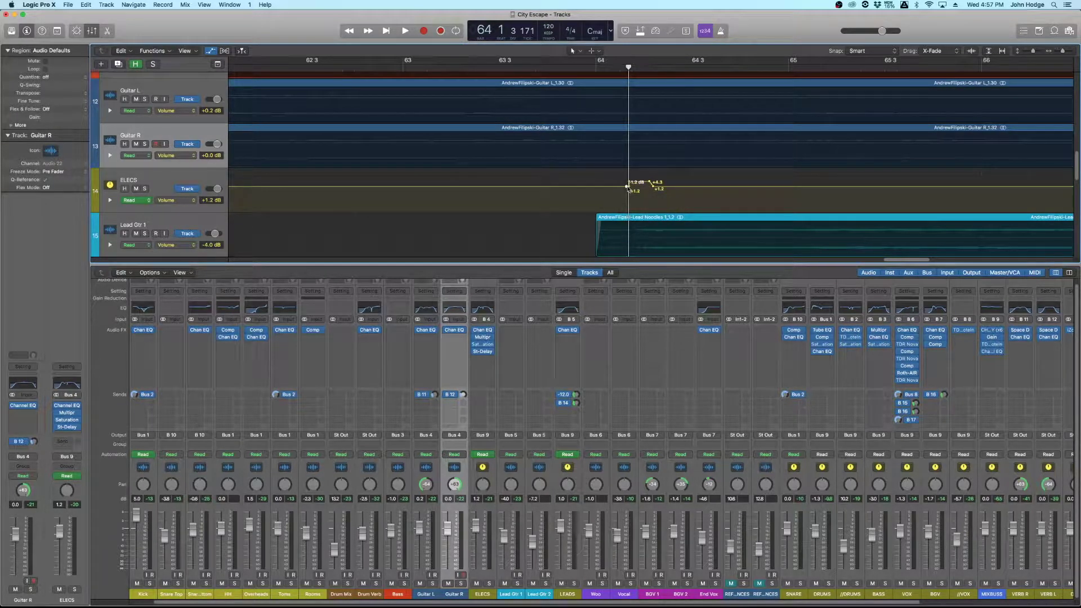
- Hide the track automation and fit the whole arrangement in view
click(595, 71)
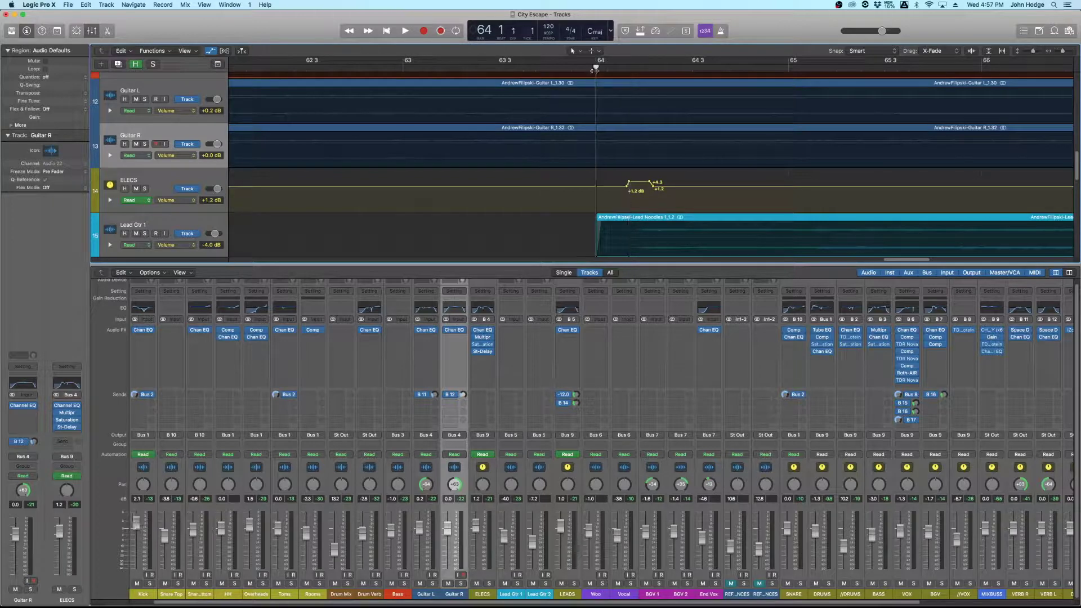
key(super+Up)
key(super+Up)
key(super+Up)
key(super+Up)
key(super+Up)
key(super+Up)
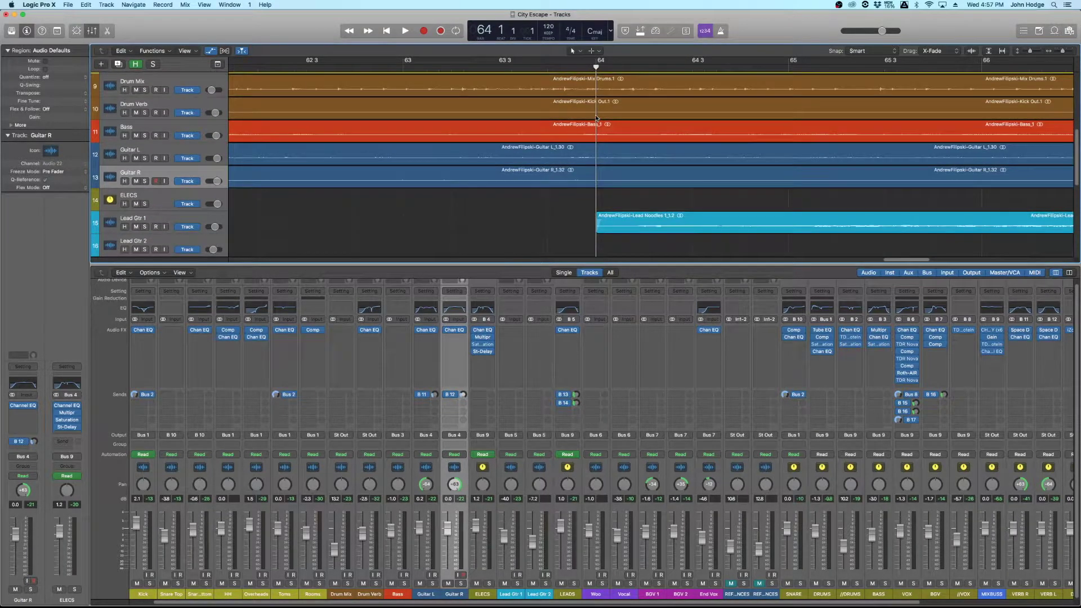
key(super+Left)
key(super+Left)
key(super+Left)
key(super+Left)
key(super+Left)
key(super+Left)
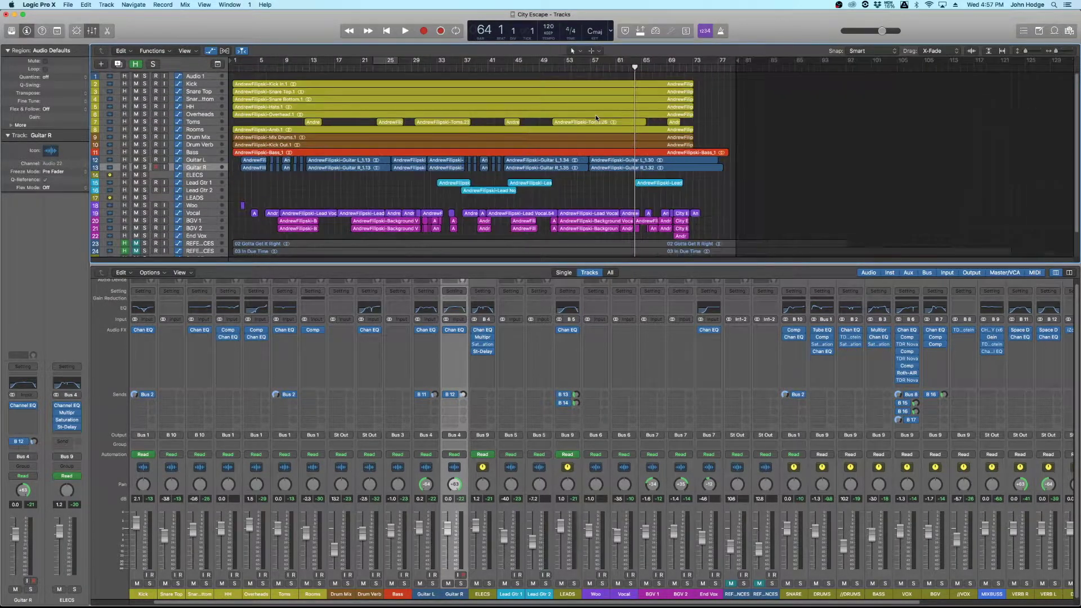
key(super+Up)
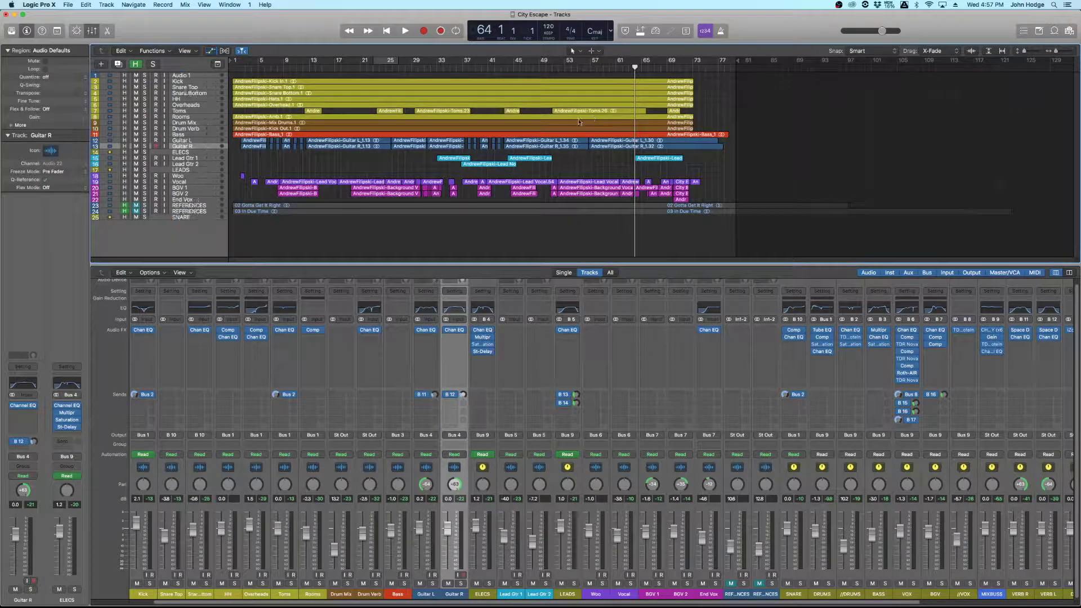
- Play the mix from bar 63 through bar 66 to check the Kick and ELECS boosts at bar 64
click(627, 68)
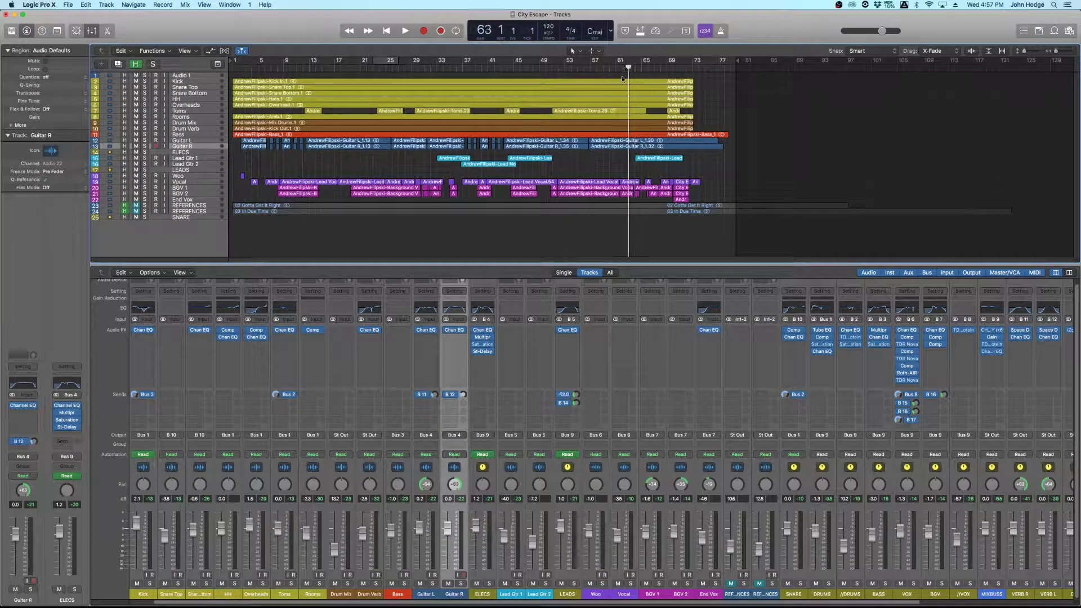
key(super+Down)
key(super+Right)
key(super+Right)
key(space)
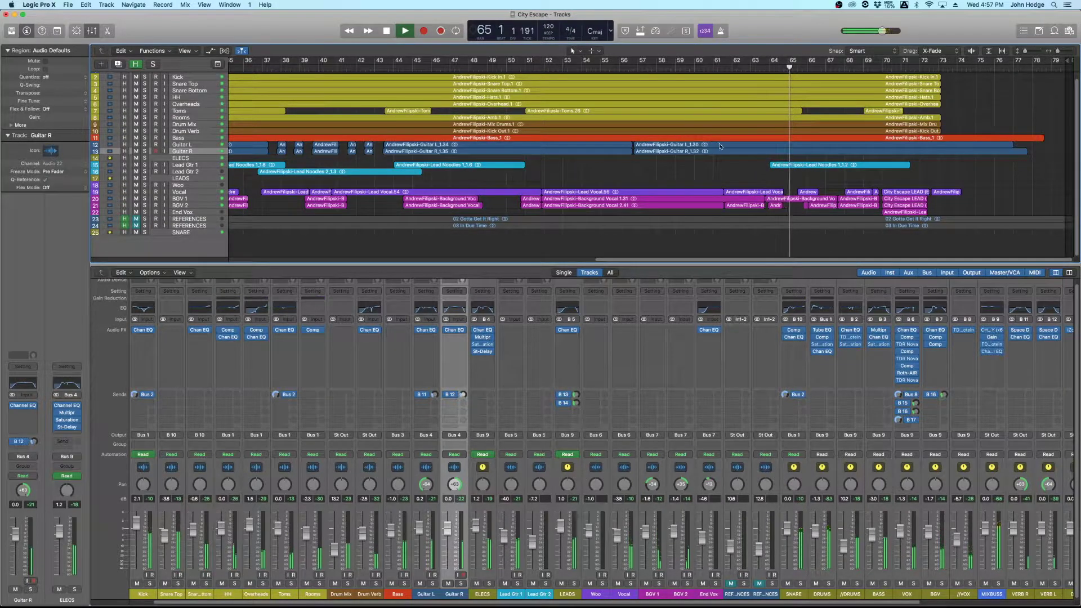
key(super+Down)
key(super+Right)
scroll(720, 146, right, 4)
scroll(720, 147, right, 3)
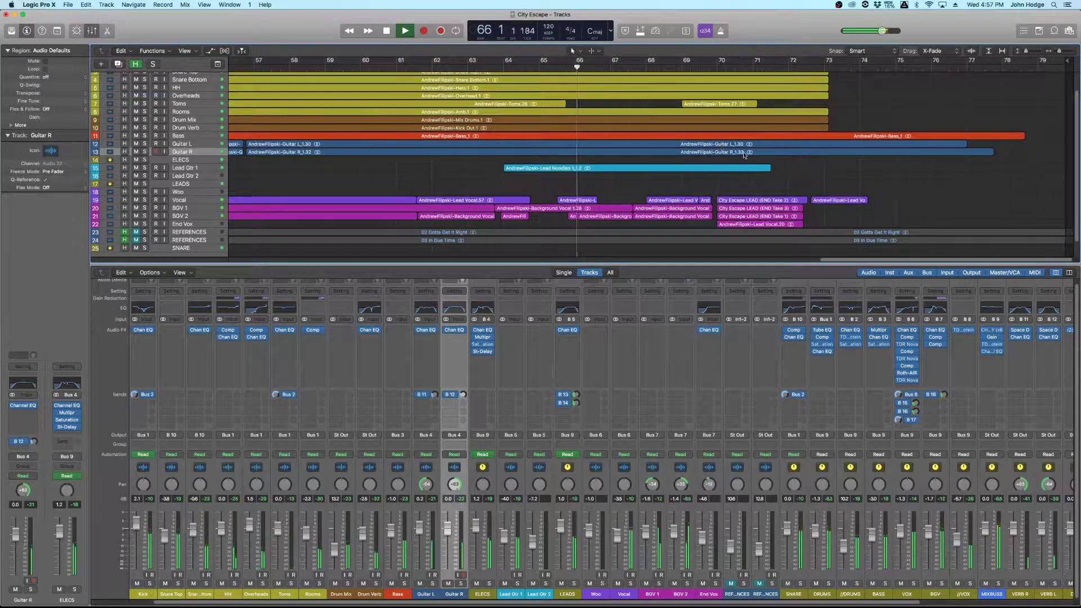
key(super+Up)
key(super+Left)
key(space)
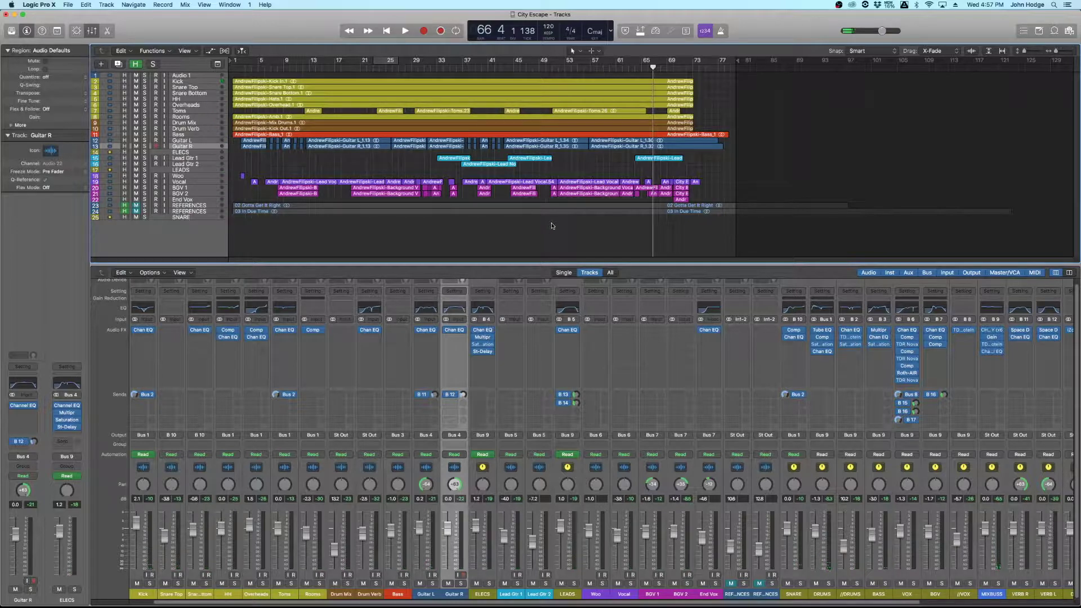
- Return the playhead to the start of the song at bar 1
click(232, 67)
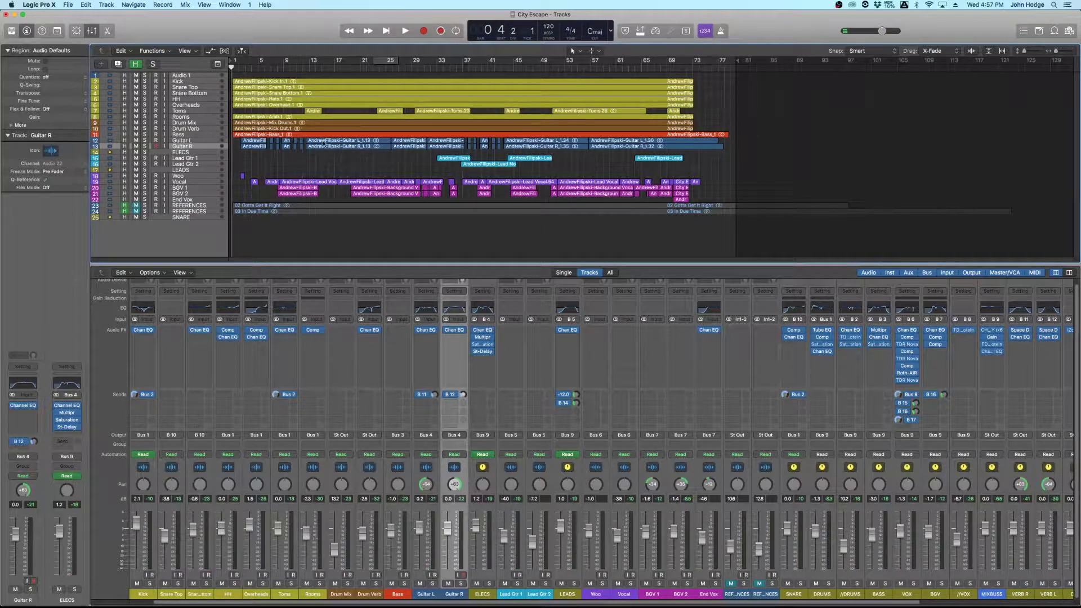
key(super+Down)
key(super+Right)
key(super+Right)
scroll(326, 148, up, 2)
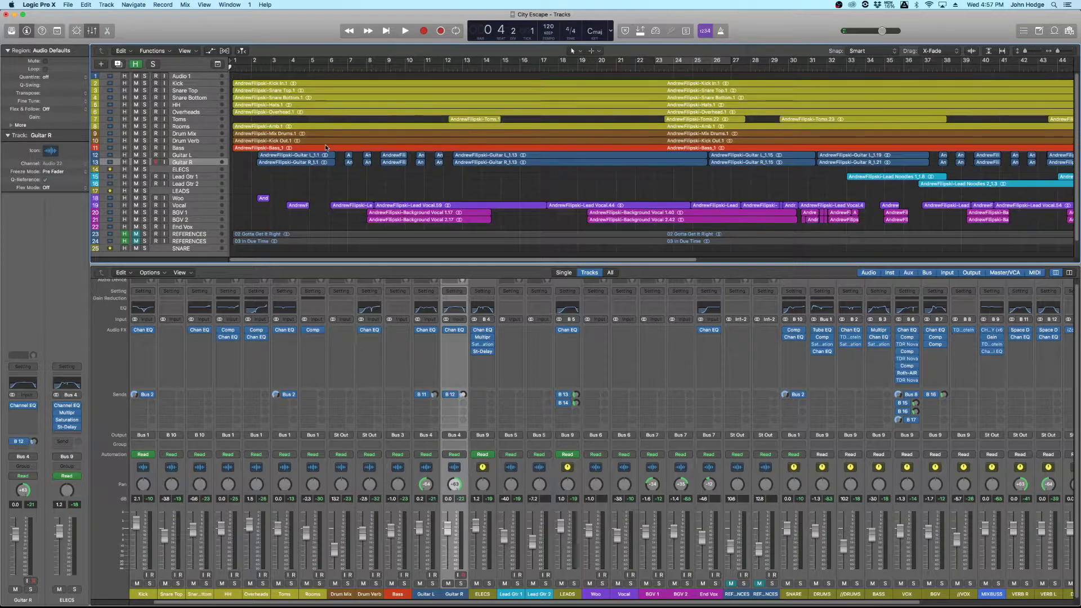
key(super+Left)
key(super+Left)
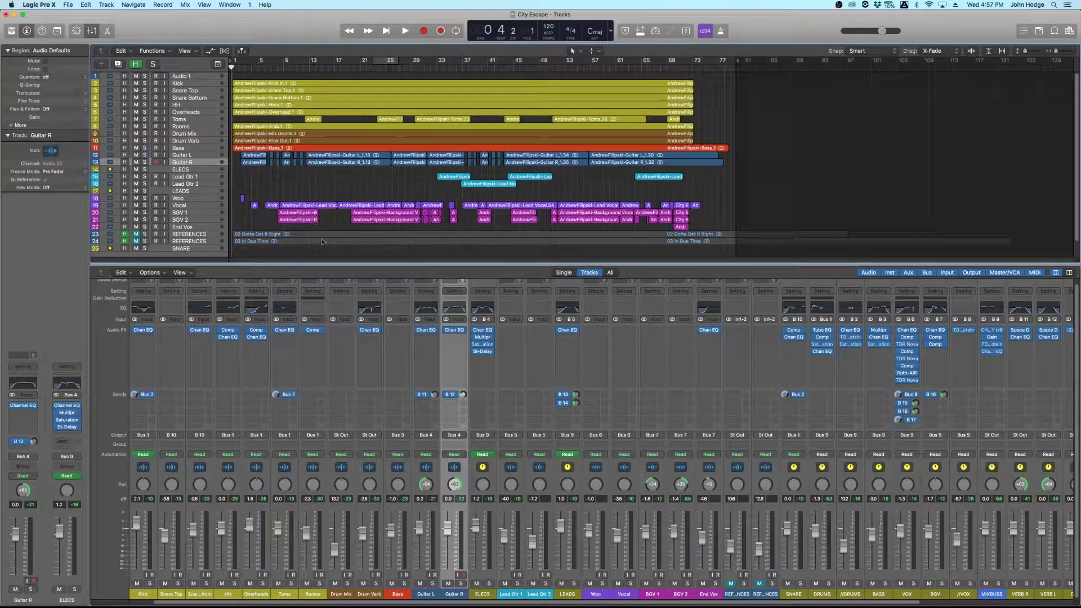
click(233, 66)
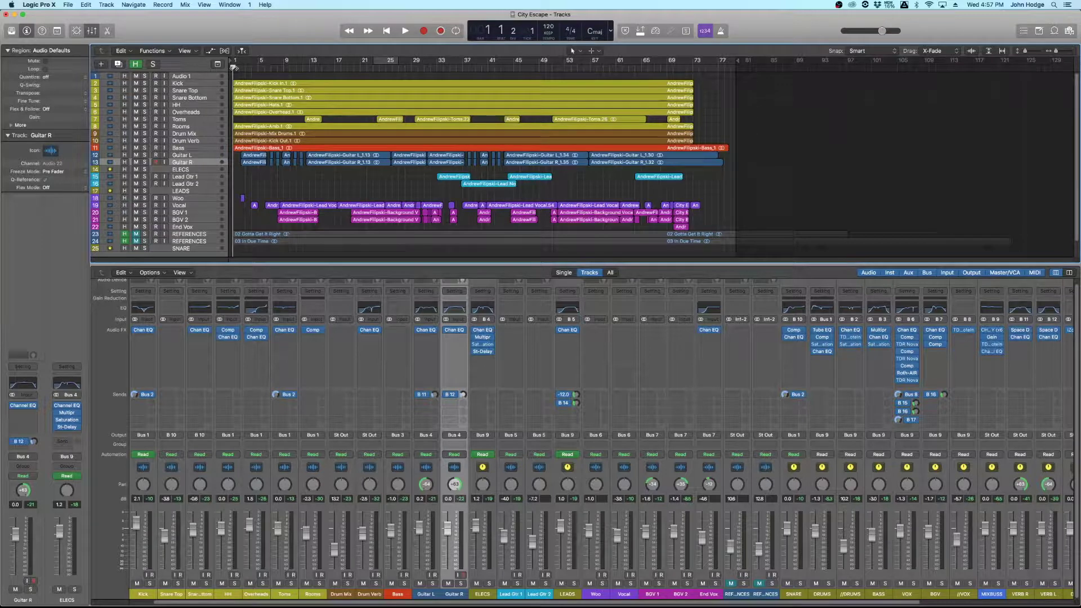